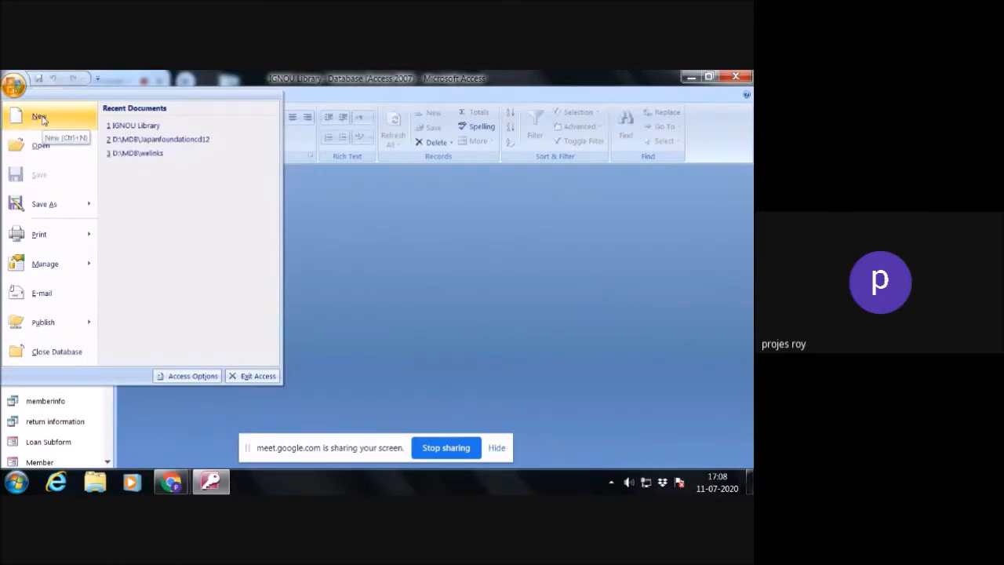
Step: Create a new blank database with the file name 0771P Library
click(42, 119)
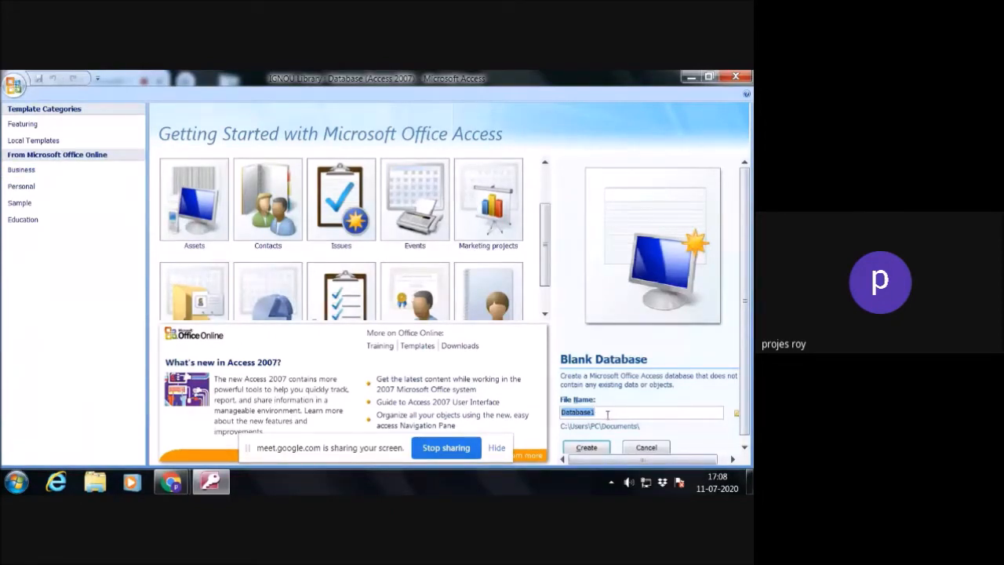
text(I)
text(77)
text(1P Libra)
text(ry)
click(584, 447)
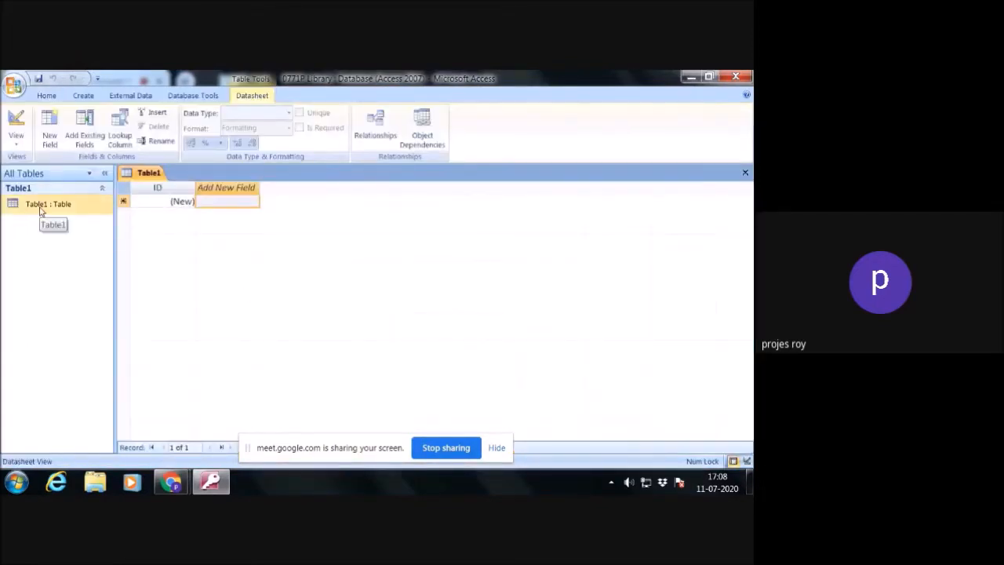
right_click(41, 208)
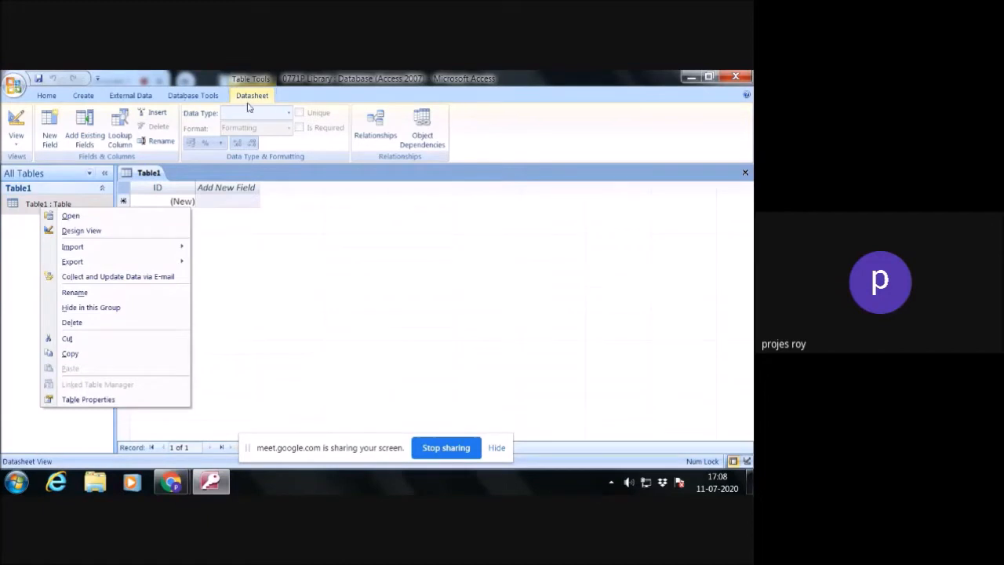
click(48, 98)
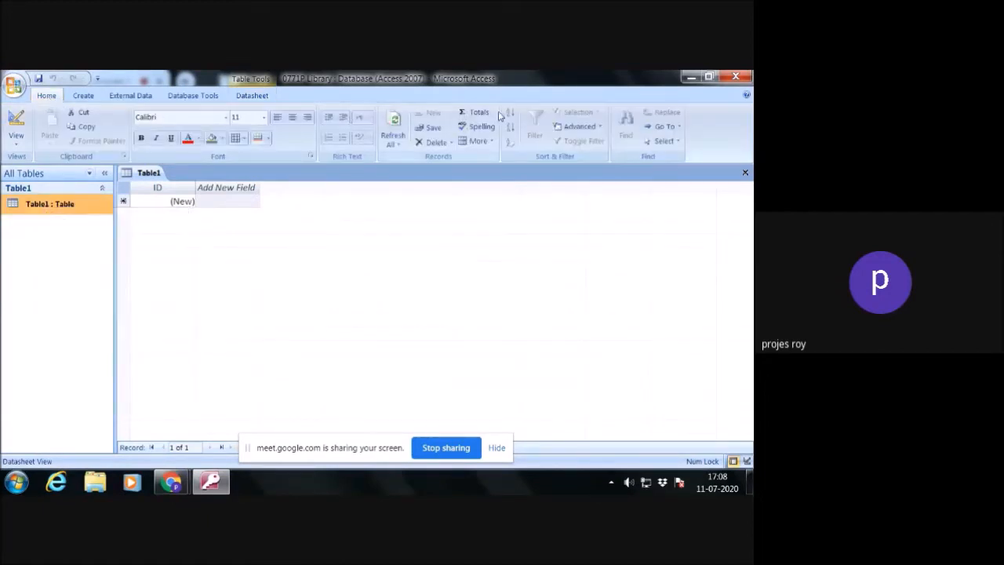
click(83, 96)
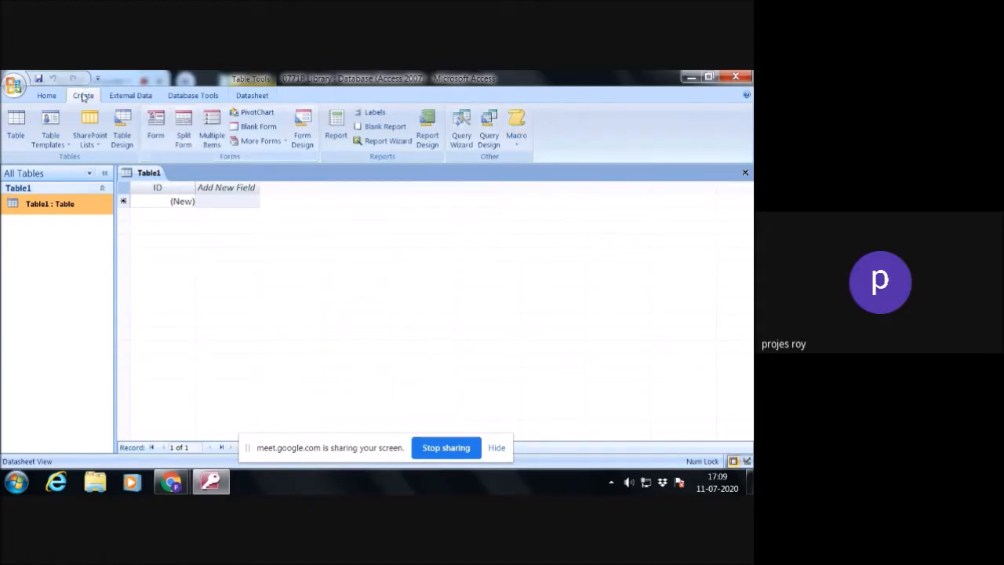
Step: Open Table1 in Design View and save the table under the name Book
right_click(62, 210)
click(107, 230)
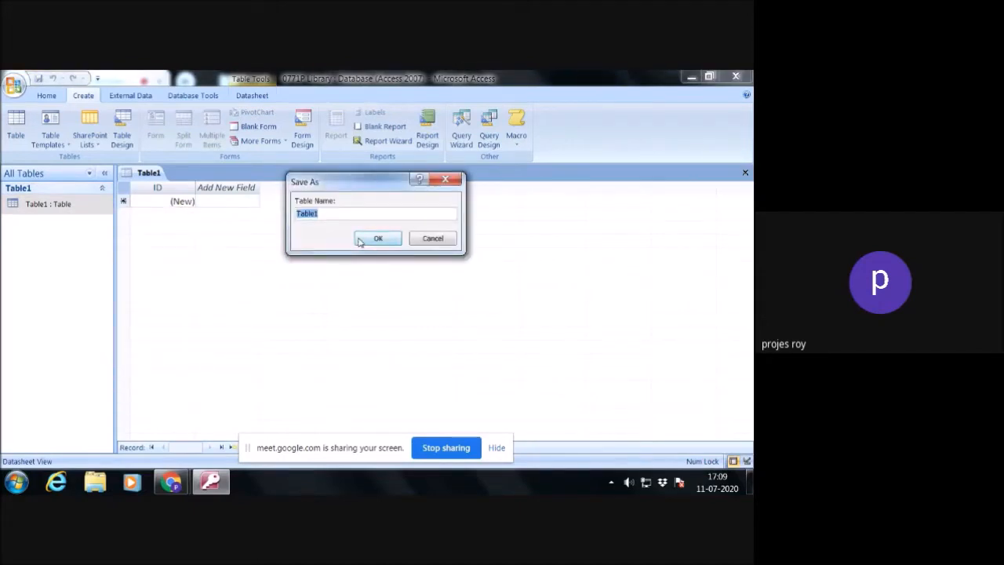
text(Book)
click(370, 237)
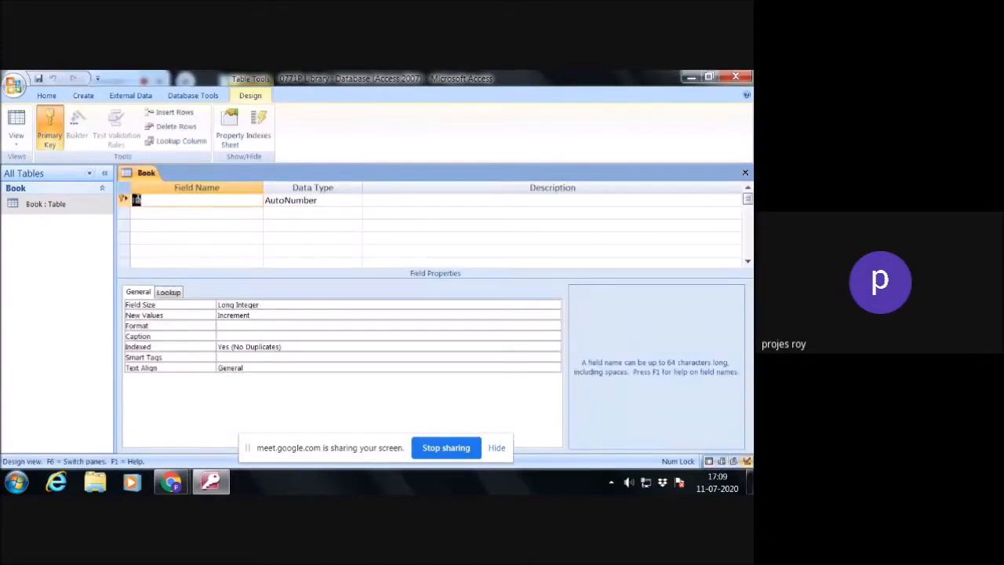
Step: Delete the ID primary key field from the Book table design
click(124, 200)
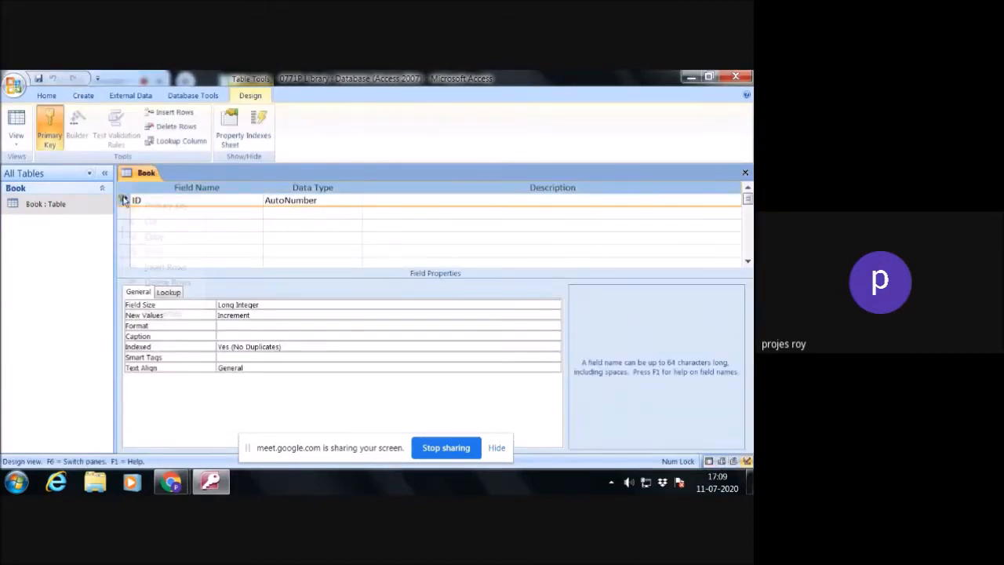
right_click(124, 200)
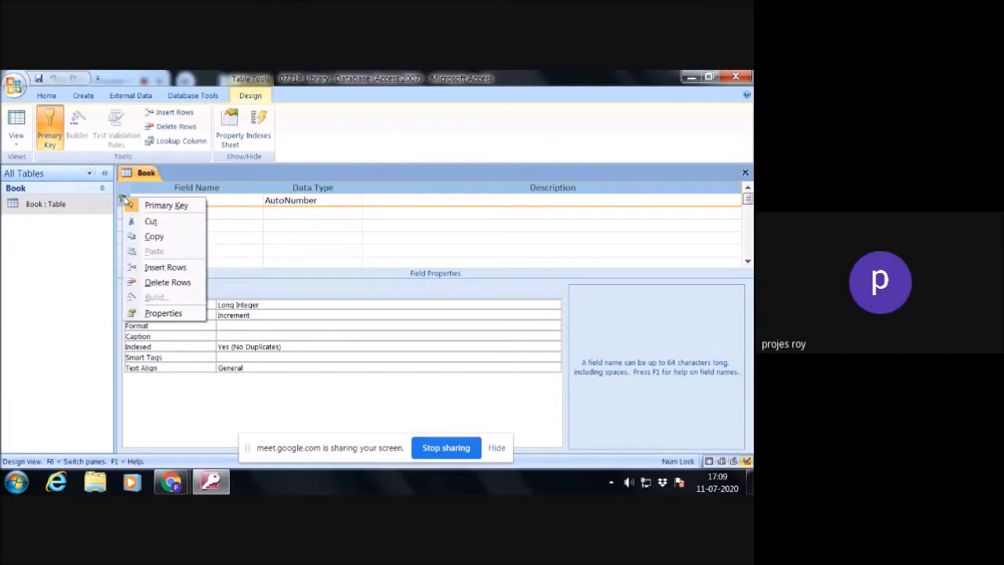
click(167, 282)
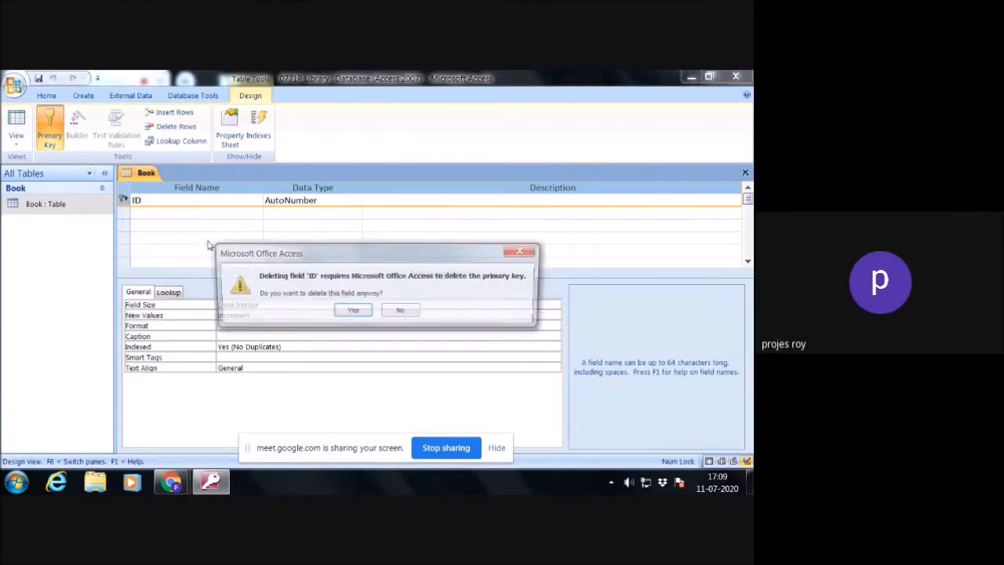
click(353, 311)
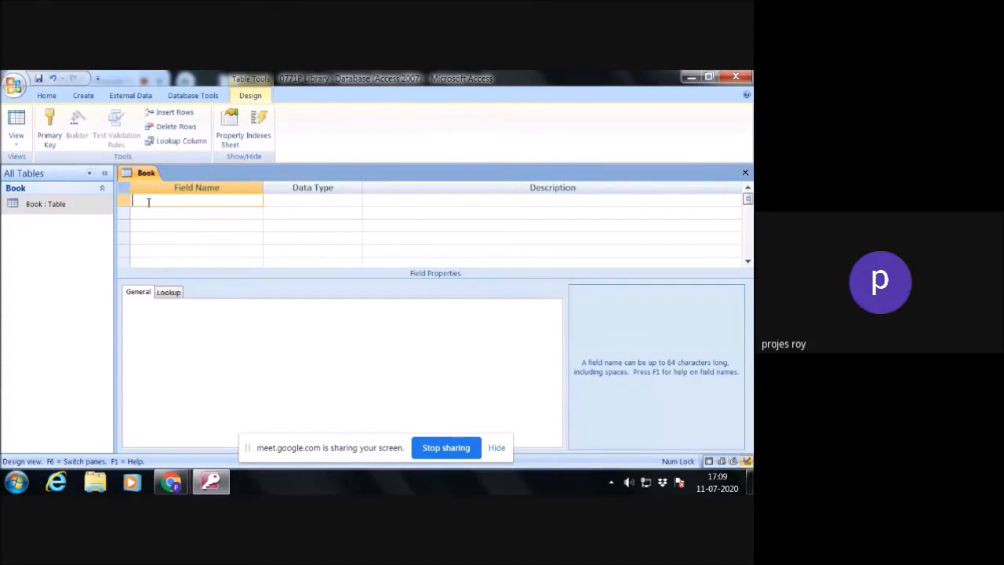
Step: Add a field named Accession No with the Number data type as the first row of the Book table
text(Accession No)
click(279, 200)
click(356, 201)
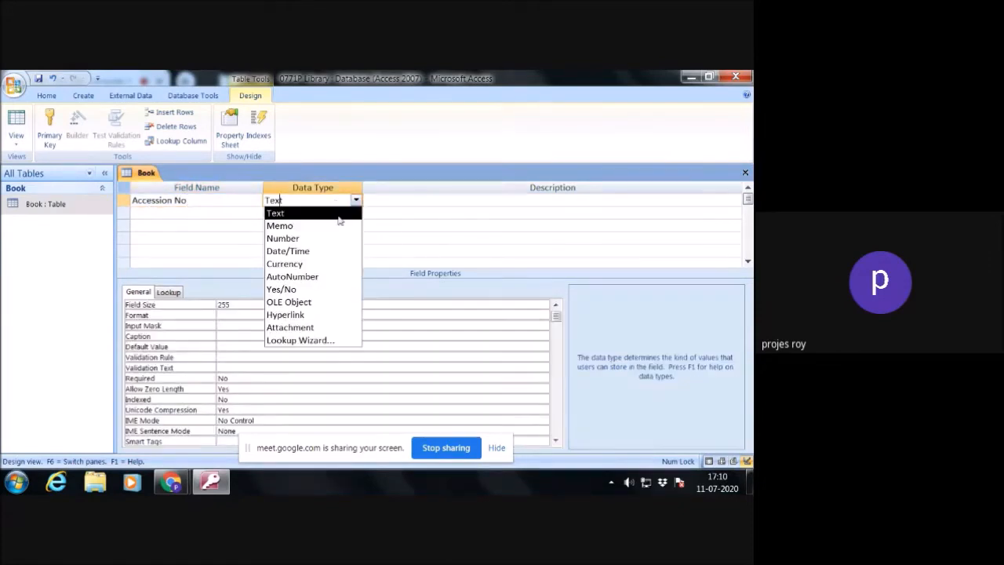
click(325, 239)
Step: Add a Document Title field with the Text data type and a field size of 120
click(152, 213)
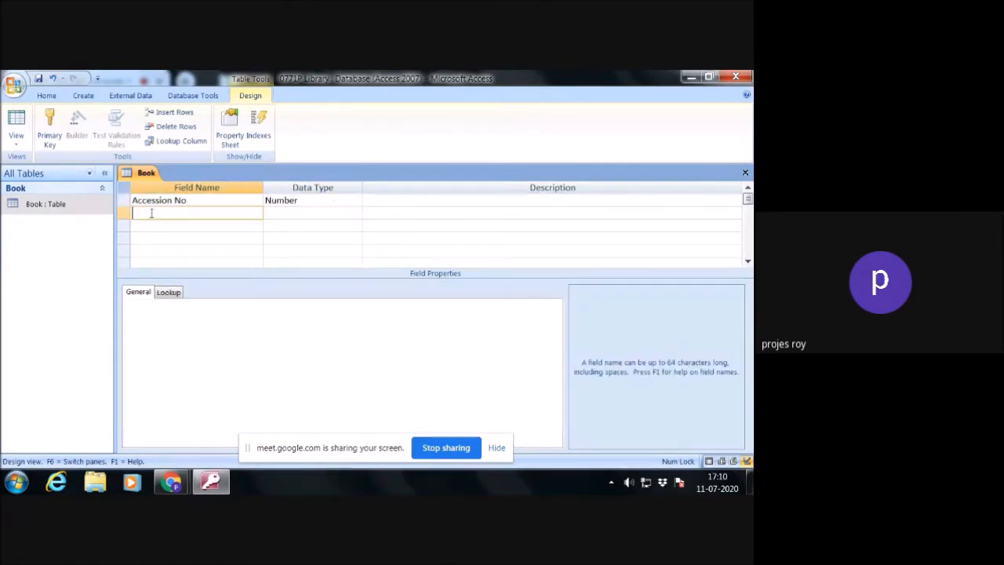
text(Document Title)
click(280, 217)
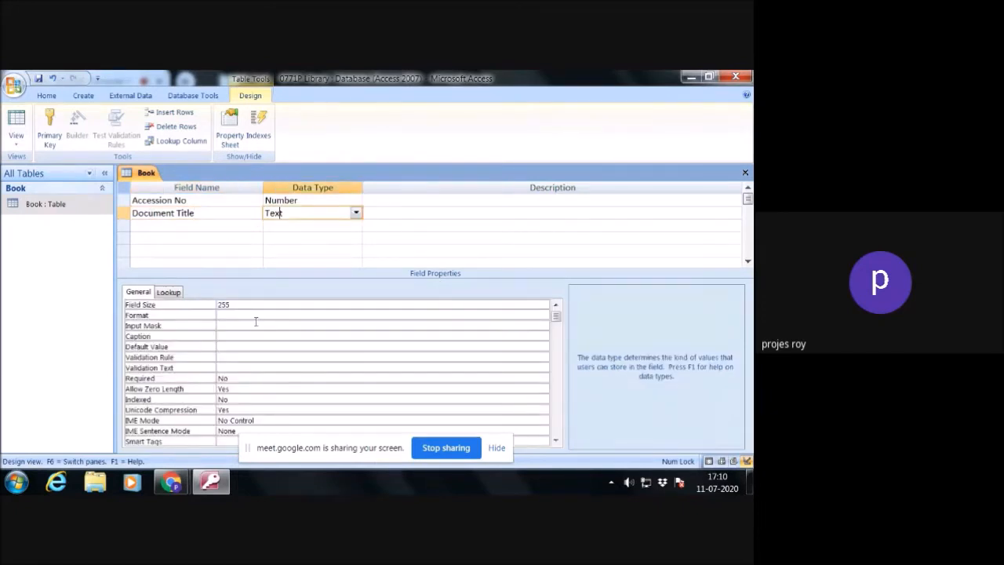
click(235, 309)
click(208, 307)
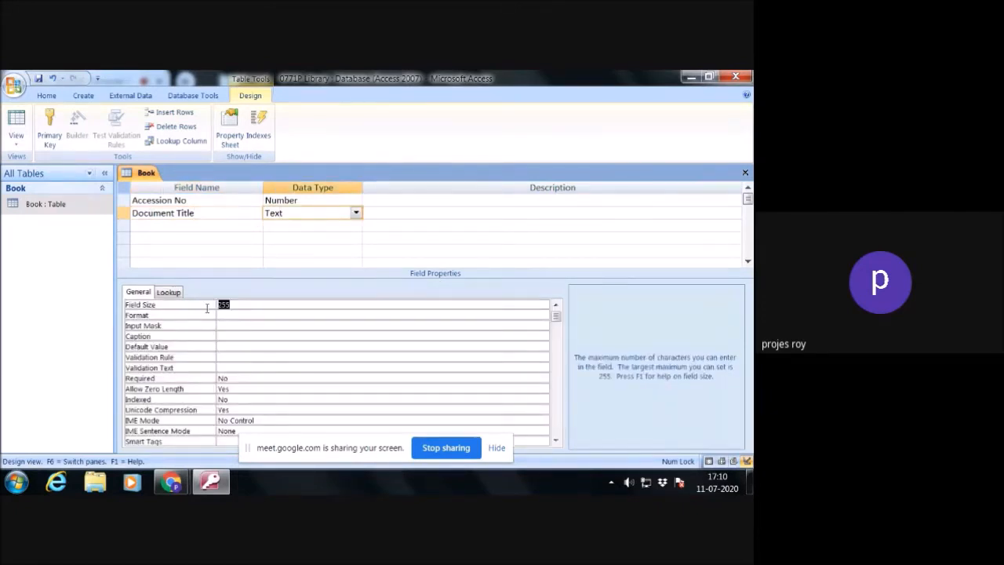
text(1)
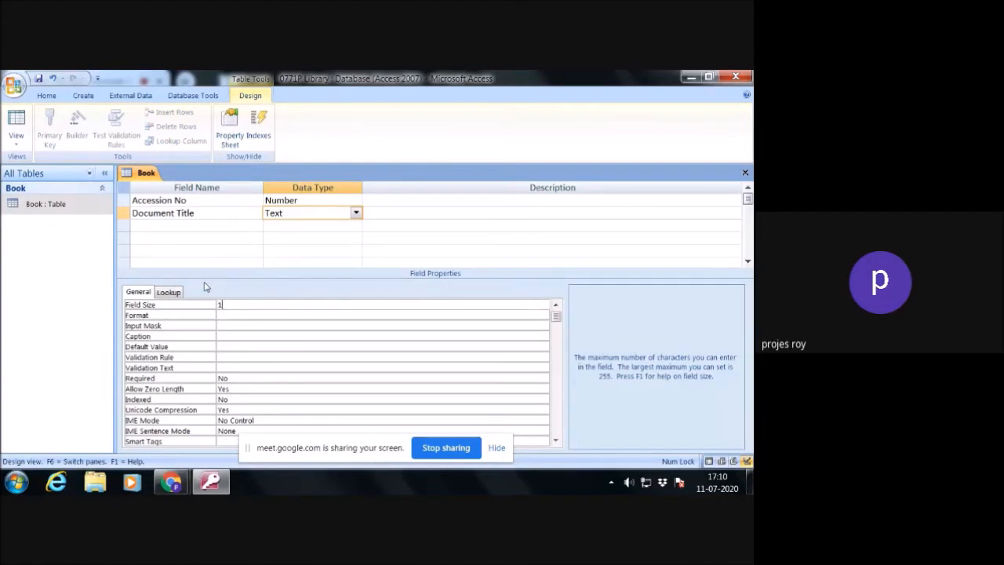
text(20)
Step: Add an Author field with the Text data type and a field size of 60
click(182, 226)
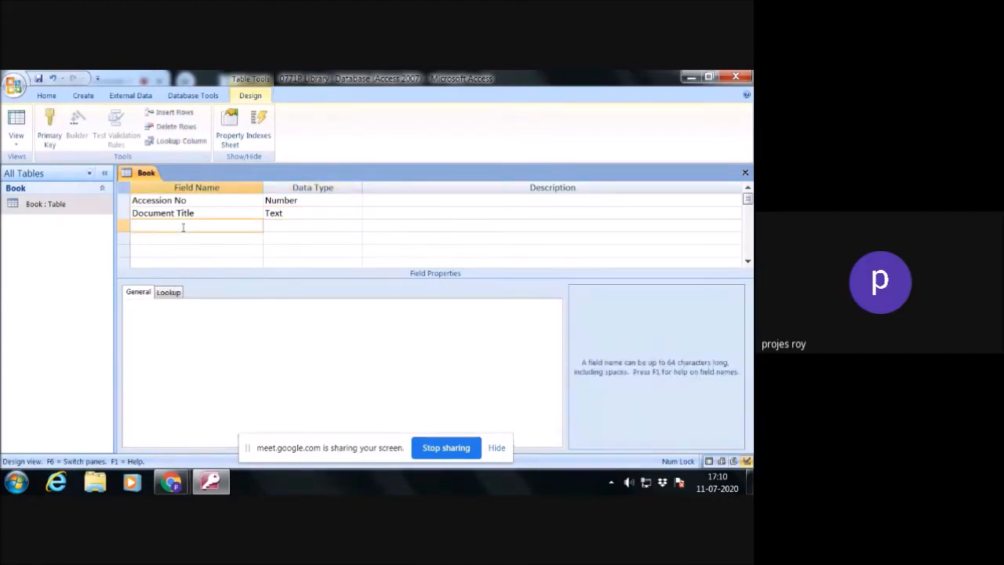
text(Aut)
text(jor)
key(BackSpace)
key(BackSpace)
key(BackSpace)
text(hor)
click(272, 226)
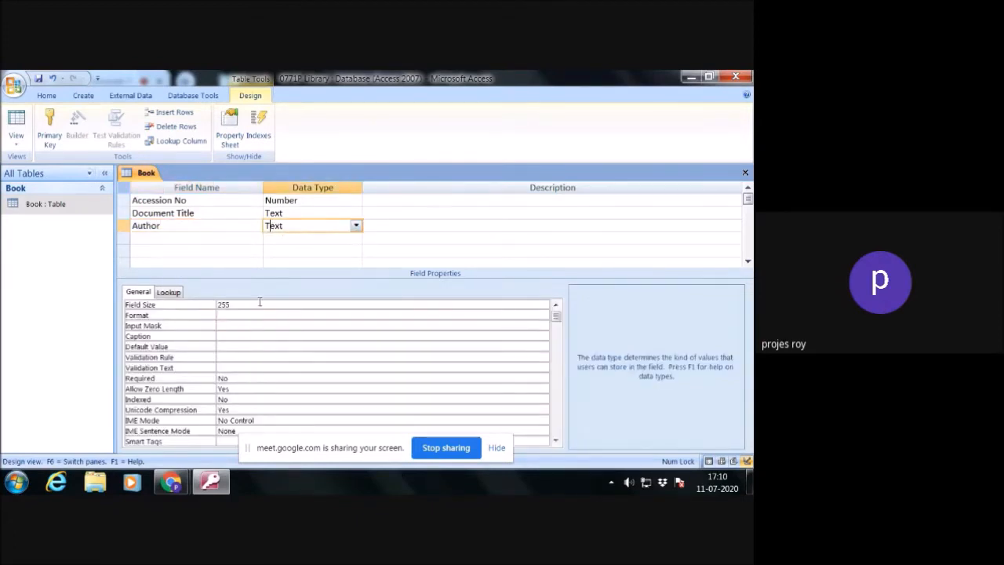
click(236, 306)
text(60)
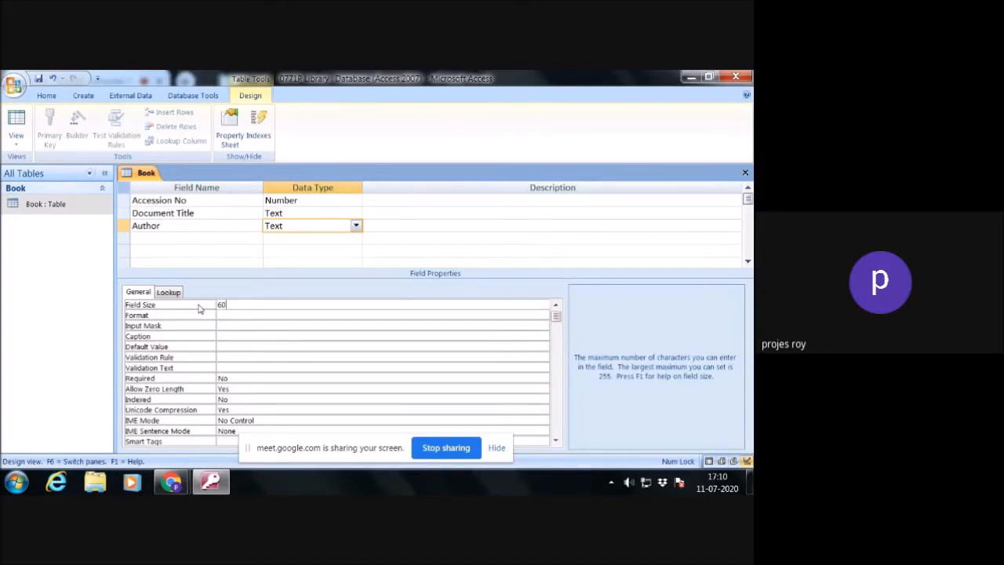
Step: Add a Publisher field with the Text data type and a field size of 100
click(209, 233)
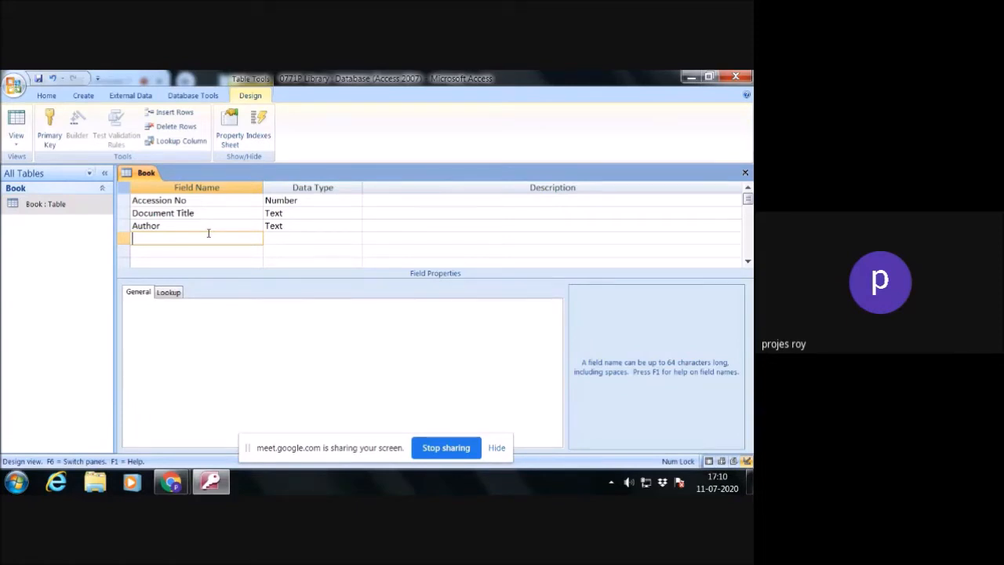
text(Publisher)
click(330, 241)
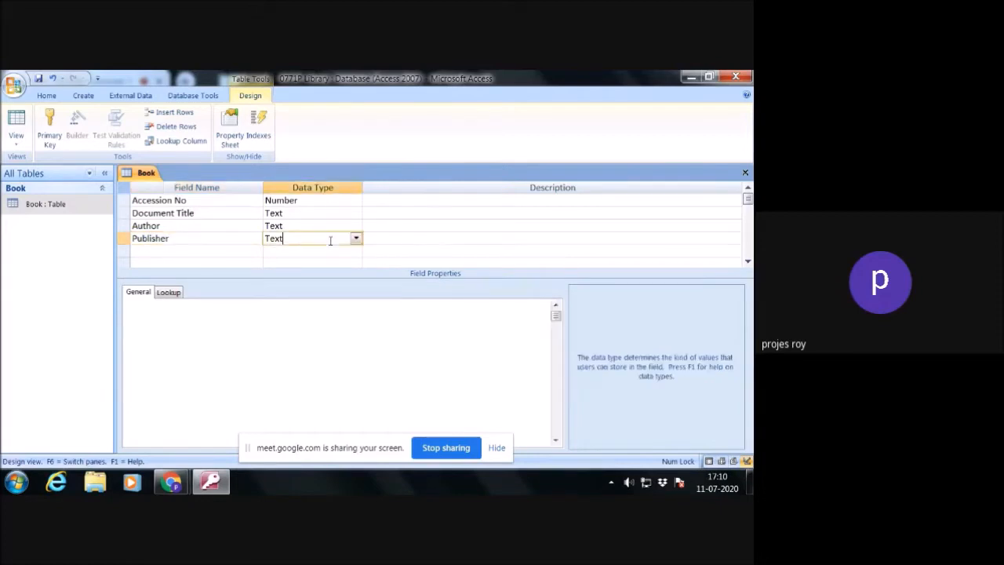
click(211, 307)
text(100)
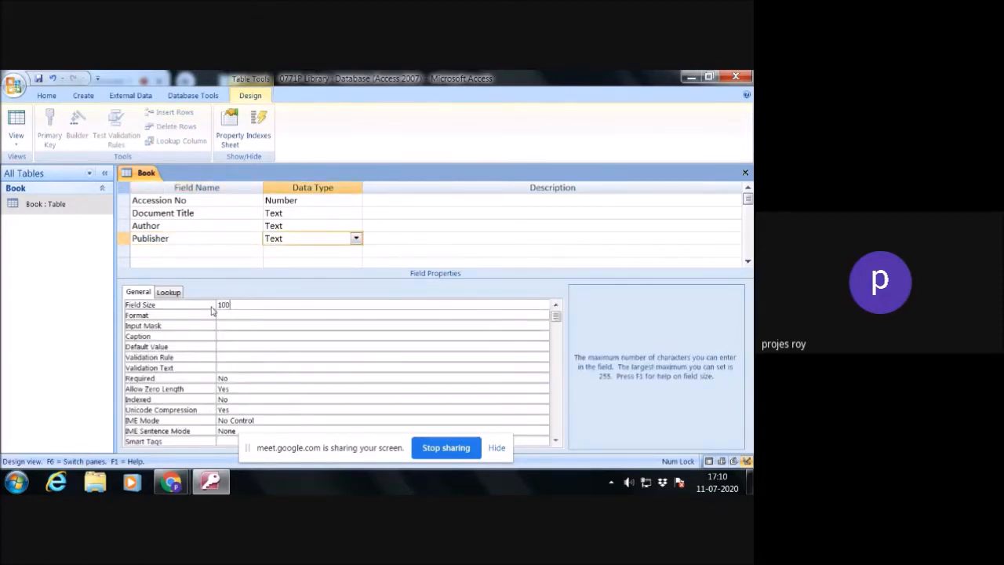
Step: Add a Place of Publication field with the Text data type and a field size of 30
click(194, 251)
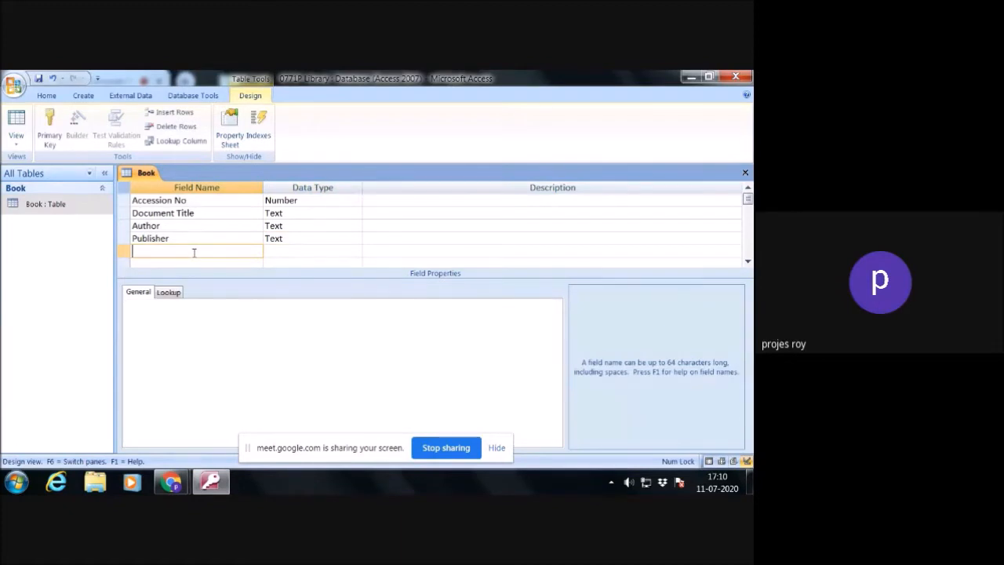
text(Place of Publication)
click(273, 251)
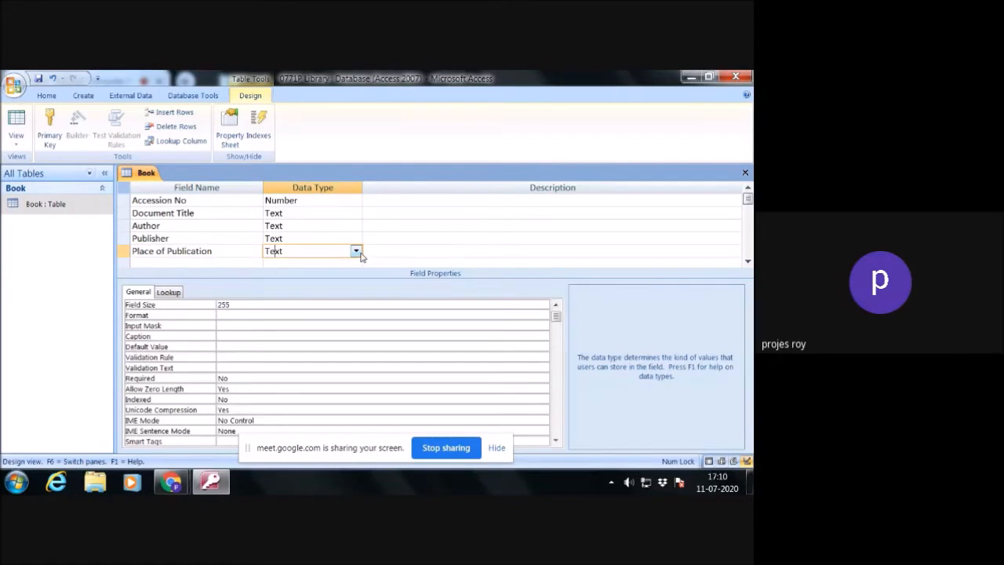
click(228, 304)
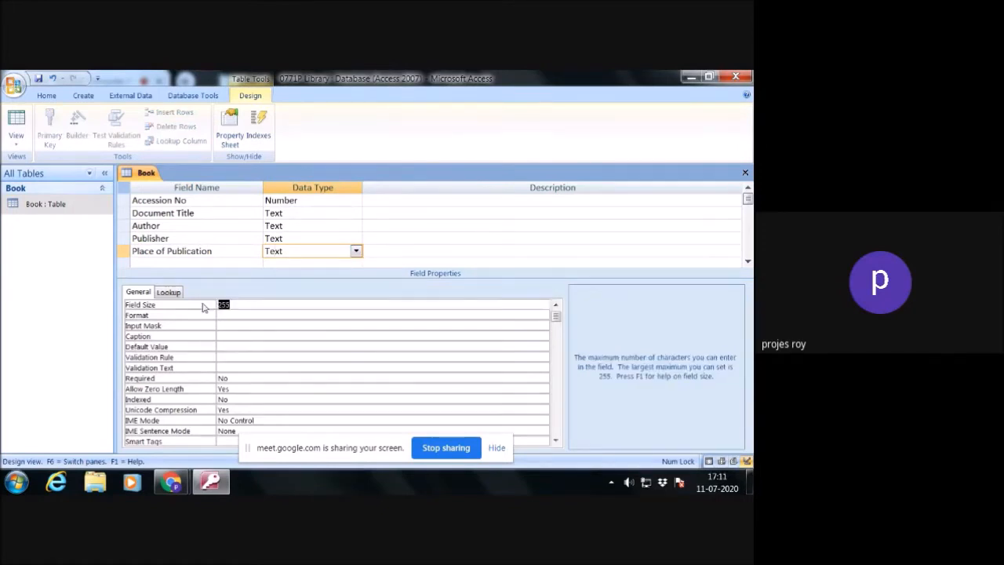
text(30)
Step: Add a Year of Publication field with the Number data type below Place of Publication
click(182, 261)
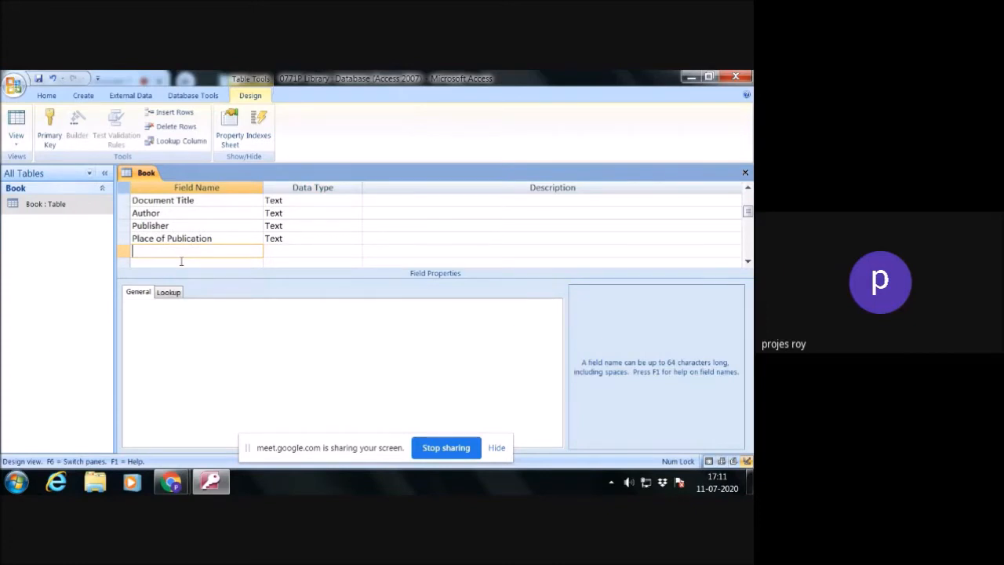
text(Year of Publication)
click(328, 249)
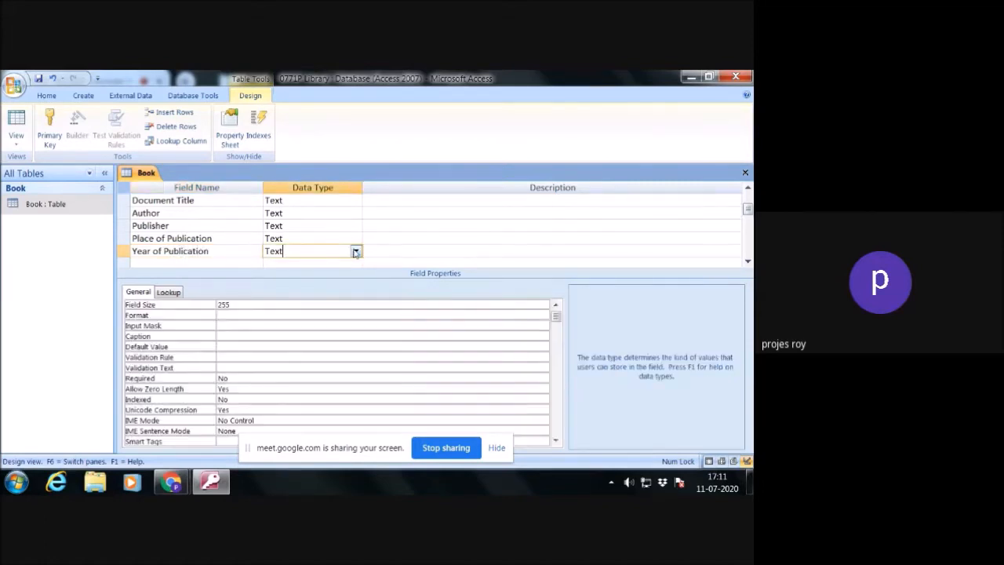
click(355, 252)
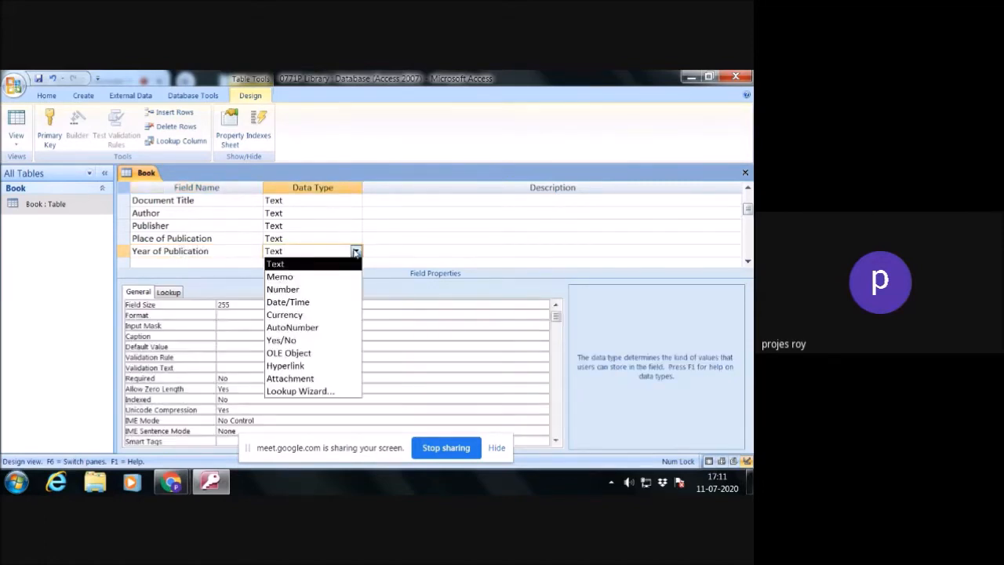
click(327, 290)
Step: Add a Call No field with the Text data type and a field size of 20
click(223, 264)
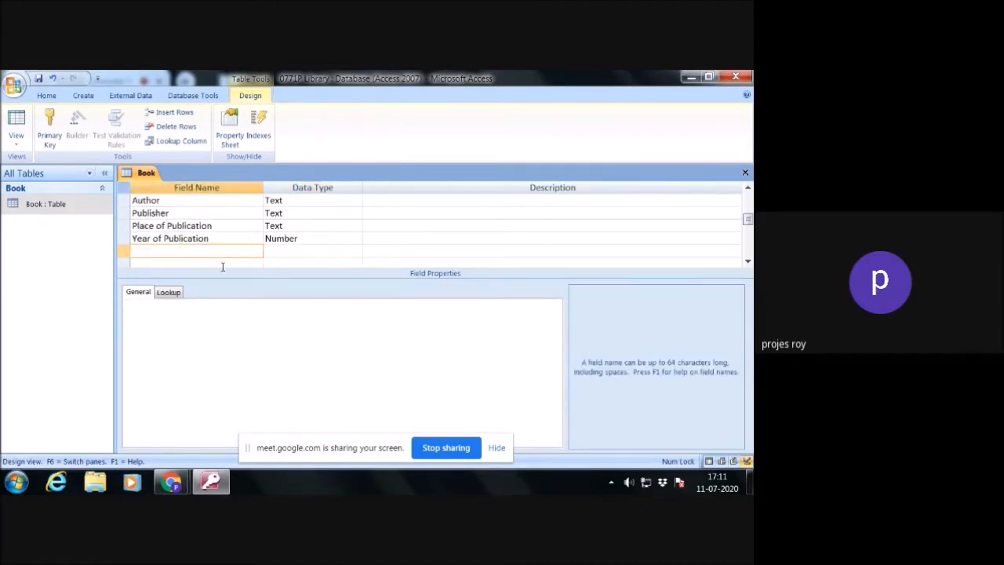
text(Call N)
click(299, 251)
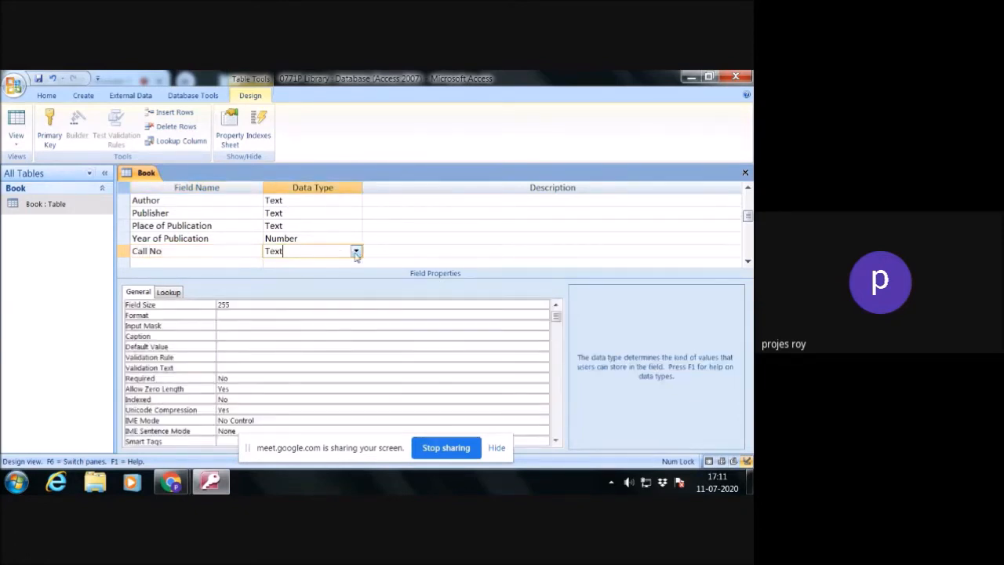
click(355, 251)
click(340, 266)
click(202, 308)
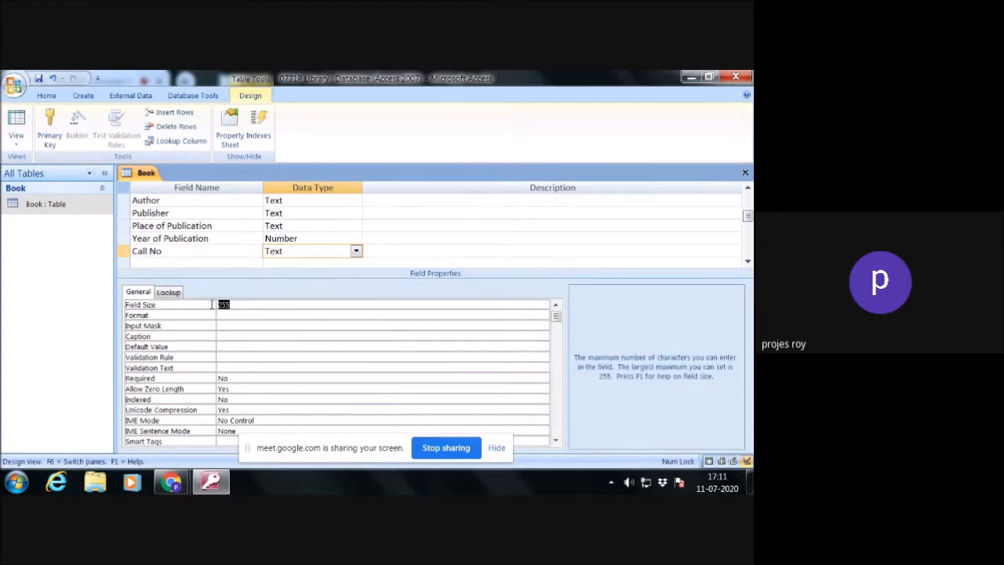
text(20)
click(233, 318)
Step: Add a field named Subjcet Heading with the Text data type and a field size of 60
click(179, 263)
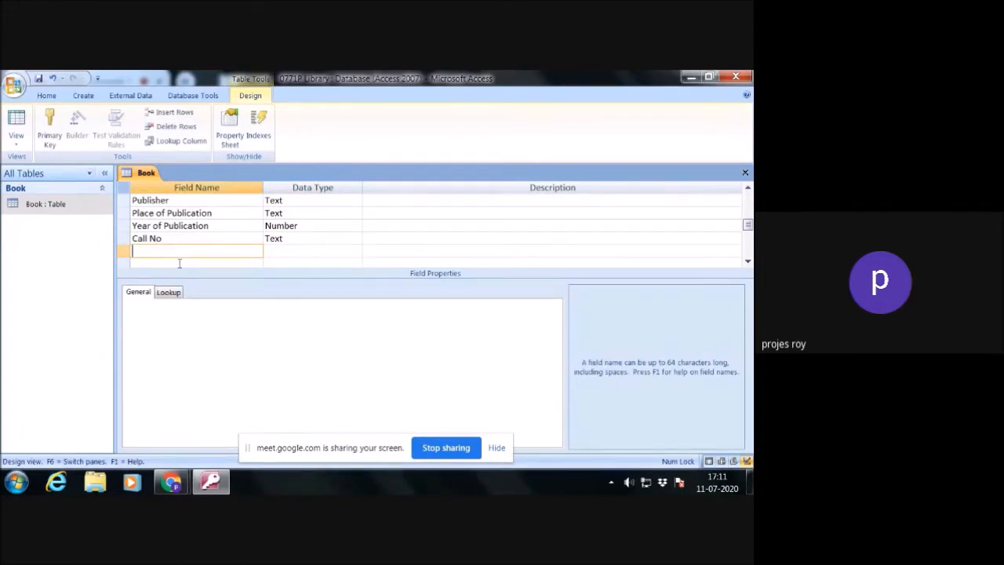
text(Subjcet Heading)
click(303, 239)
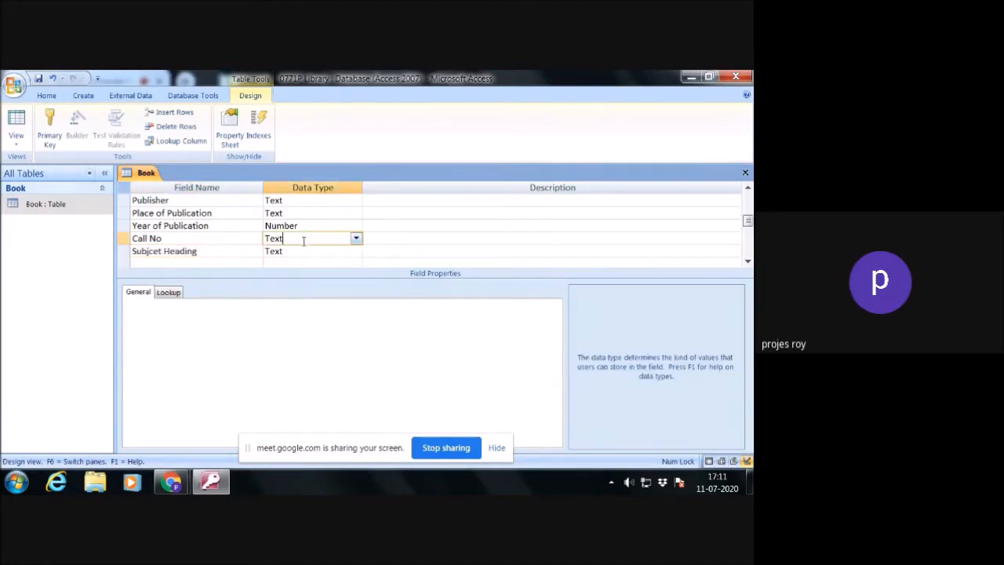
click(306, 250)
click(200, 306)
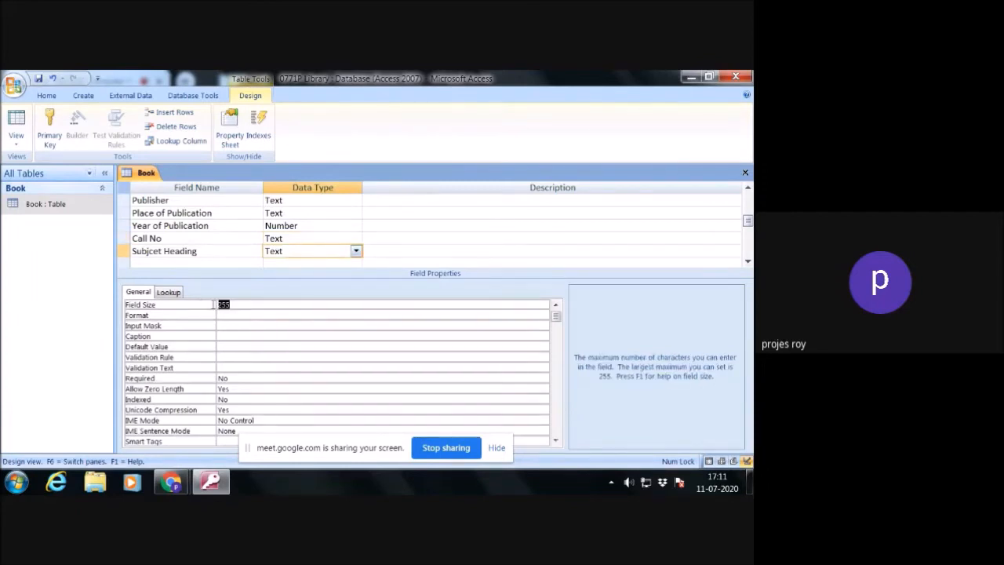
text(60)
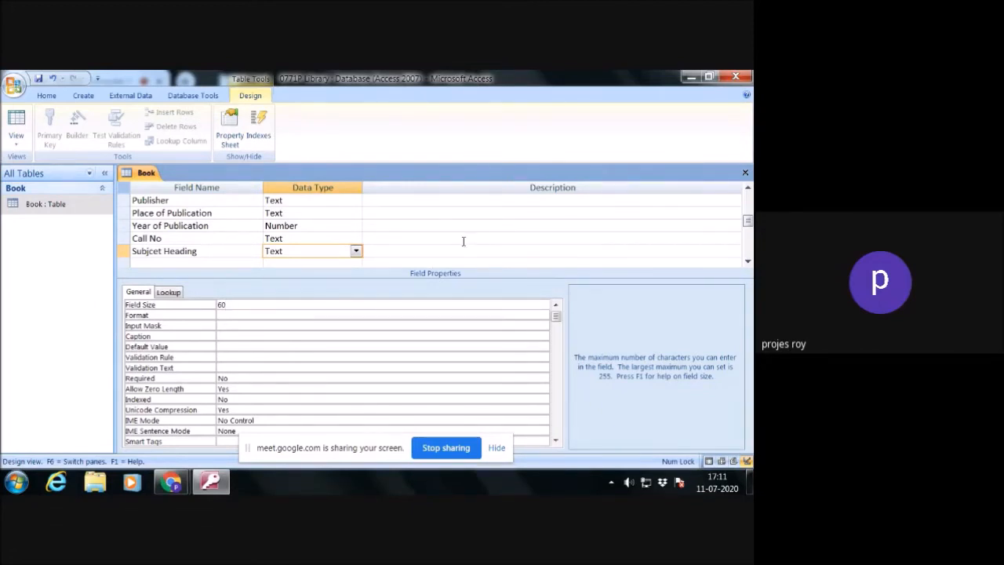
Step: Set Accession No as the primary key of the Book table, then close the table and save its design changes
scroll(745, 230, up, 3)
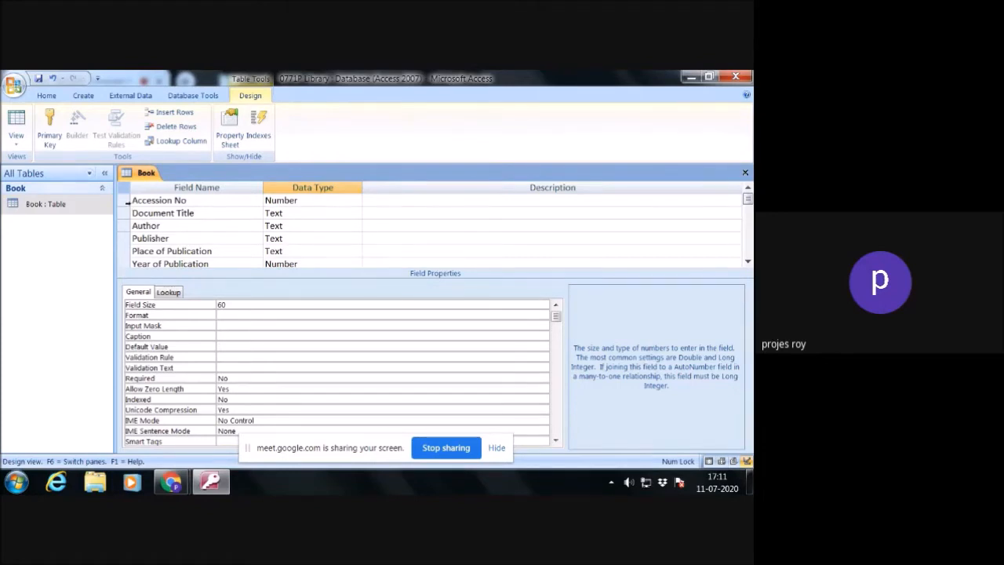
click(125, 200)
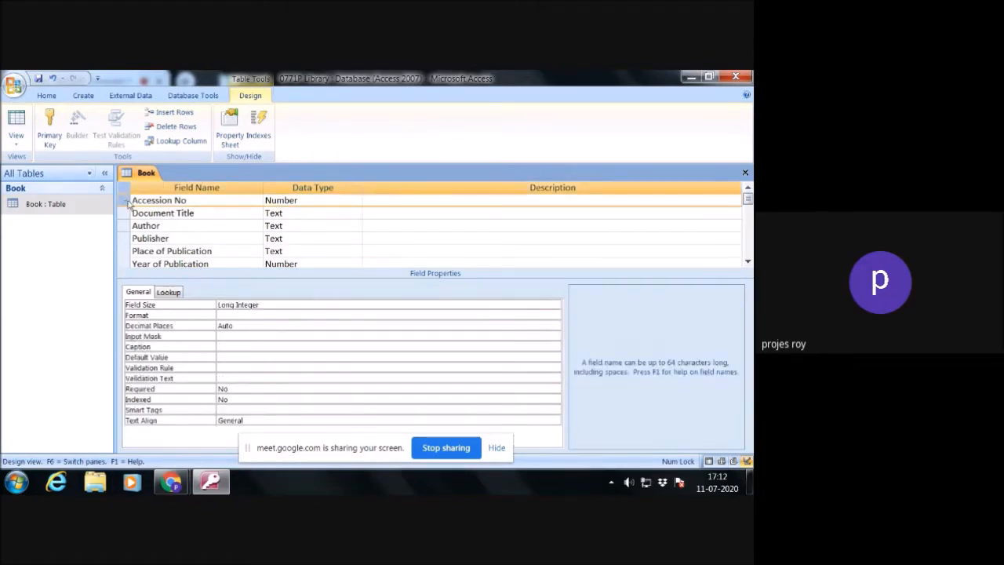
click(51, 125)
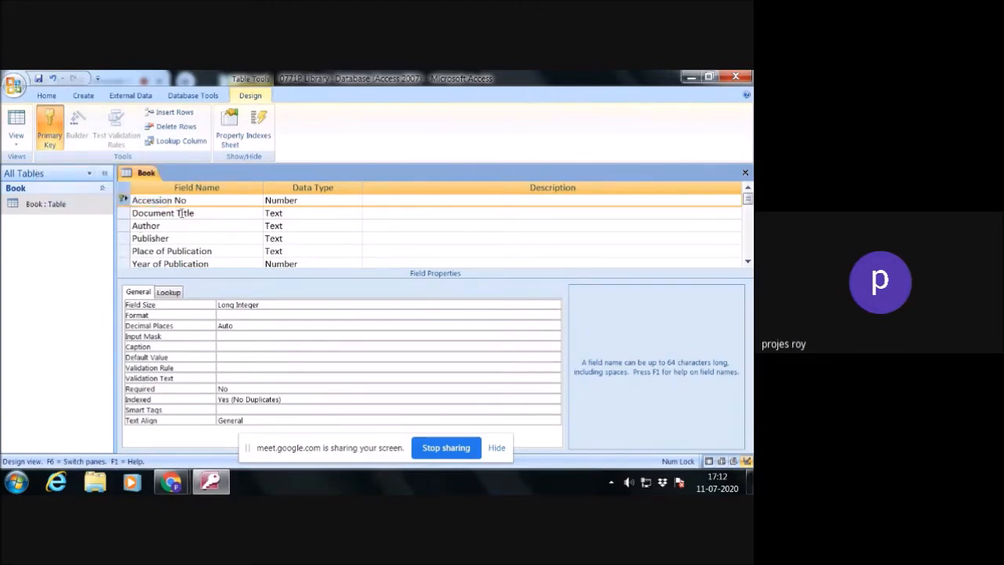
click(745, 174)
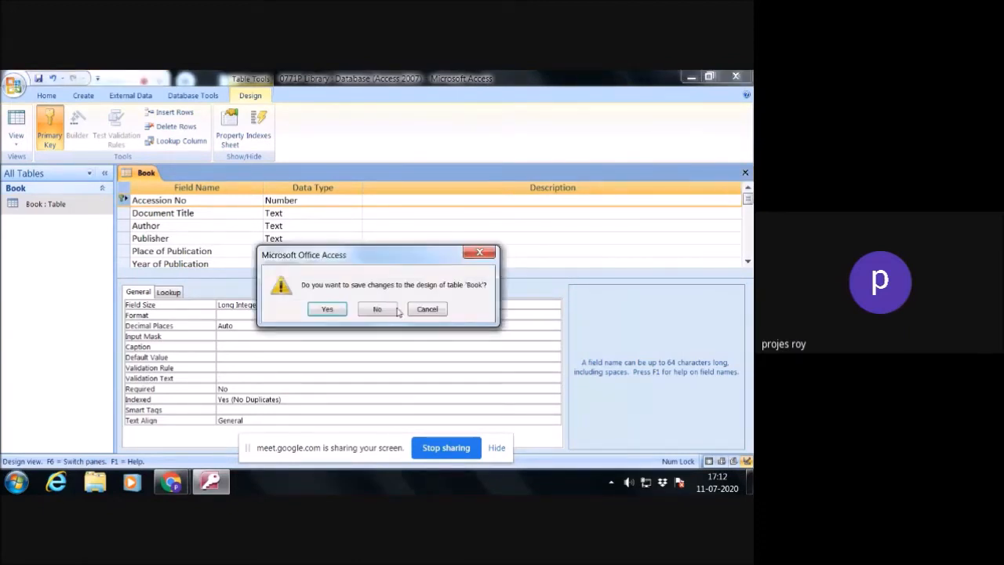
click(327, 308)
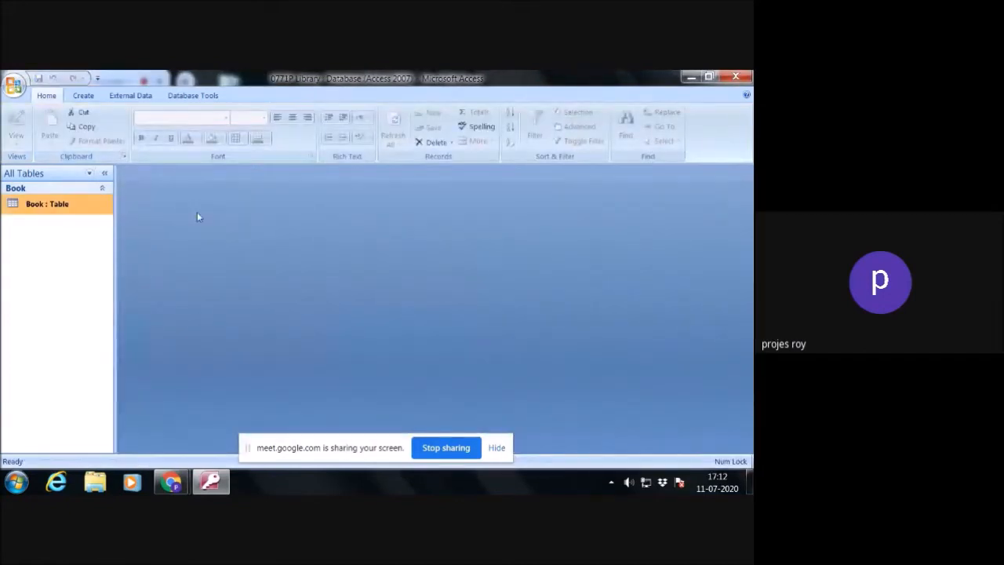
Step: Create a new table, save it as Member Table and open it in Design View
click(83, 95)
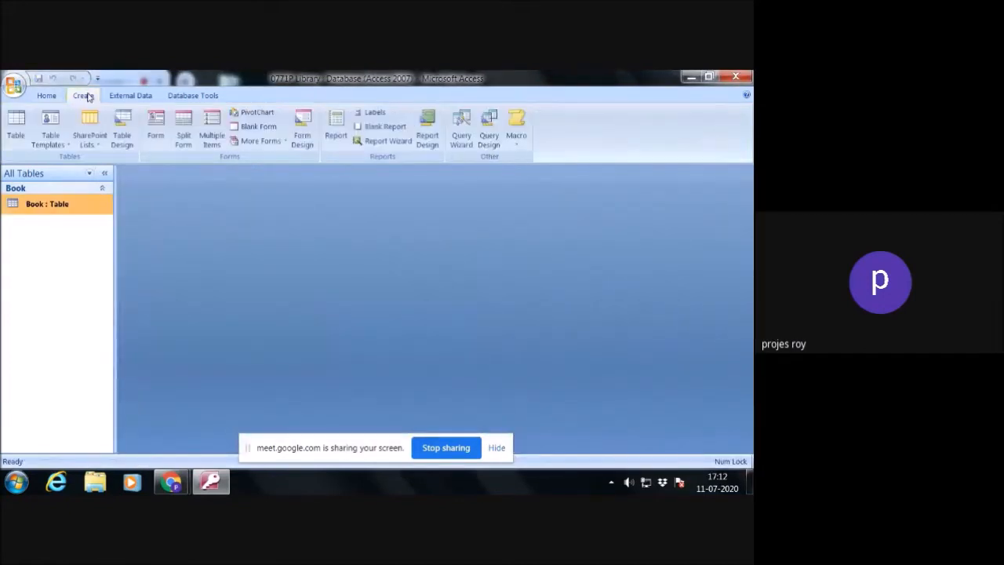
click(19, 133)
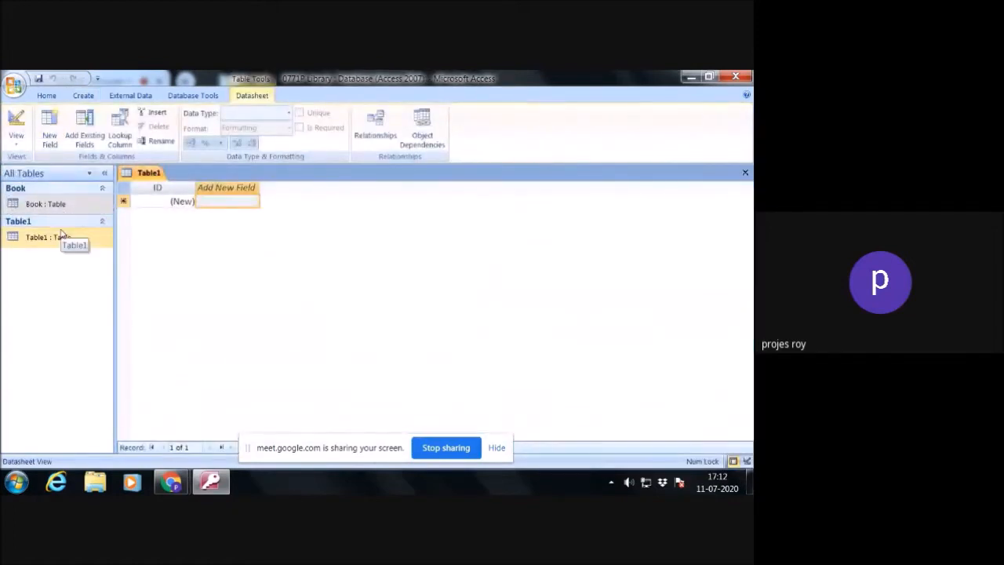
right_click(60, 210)
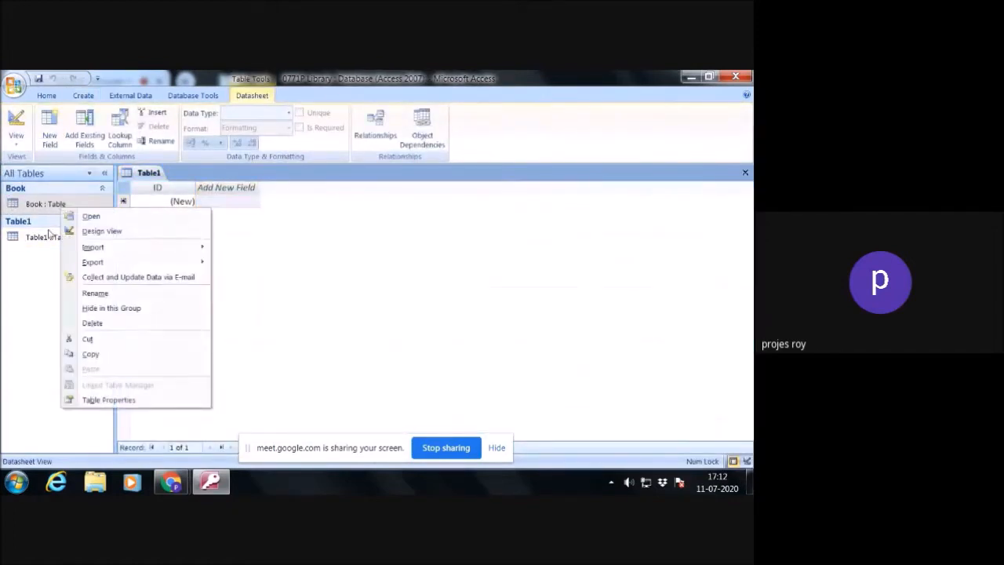
click(45, 239)
right_click(45, 241)
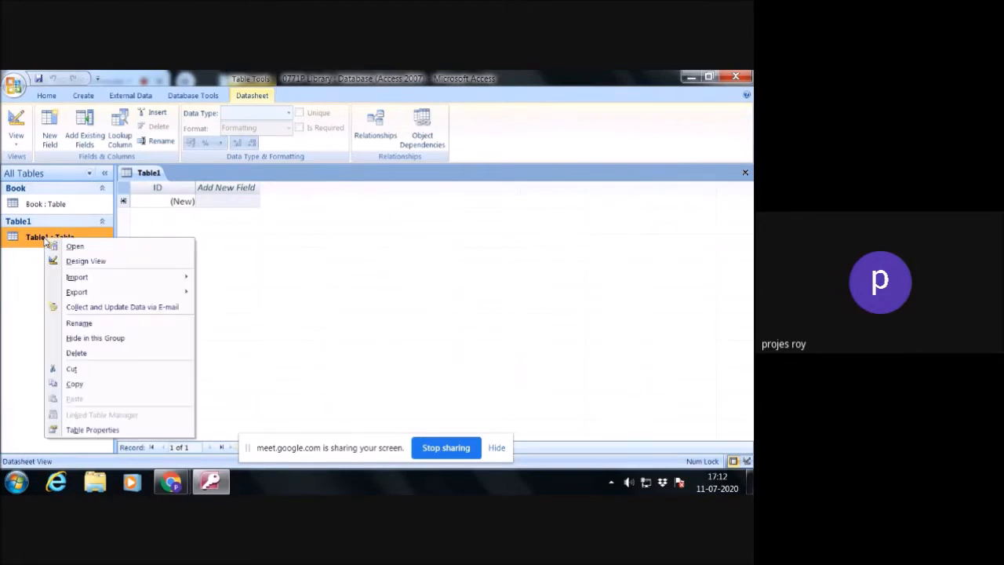
click(83, 239)
right_click(83, 239)
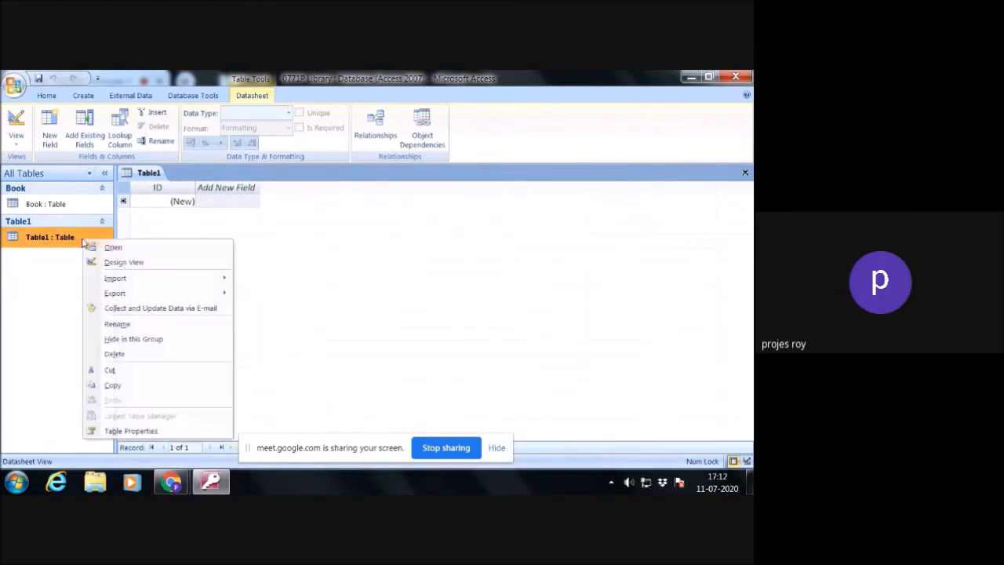
click(138, 264)
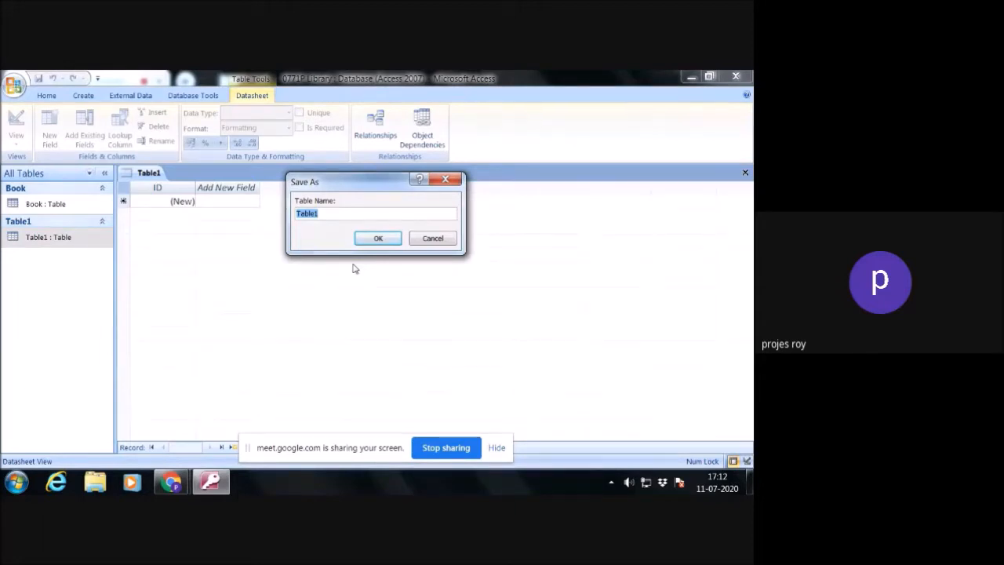
text(Member Table)
click(382, 240)
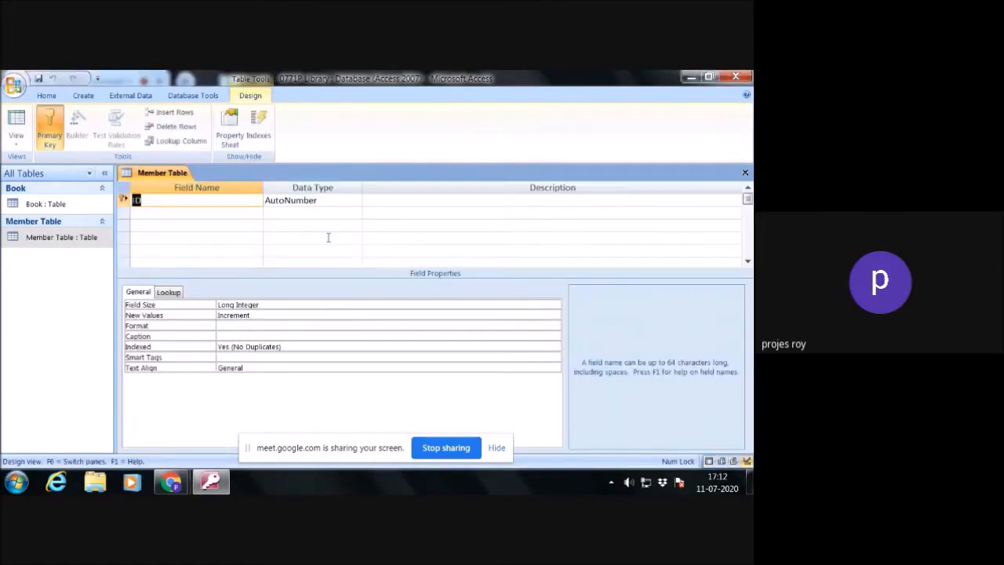
Step: Delete the default ID field from Member Table and add a Member ID field with the Number data type
right_click(126, 199)
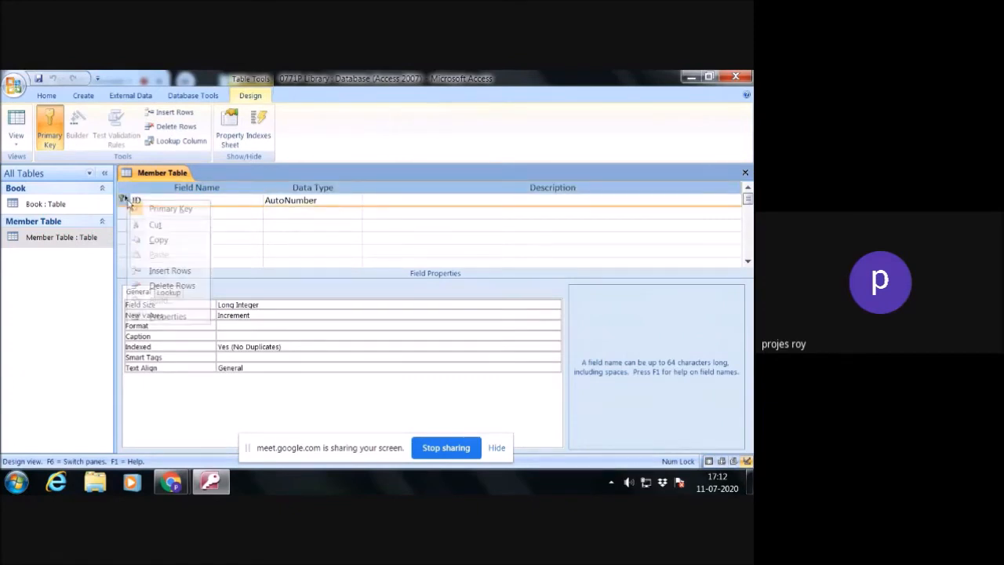
click(184, 284)
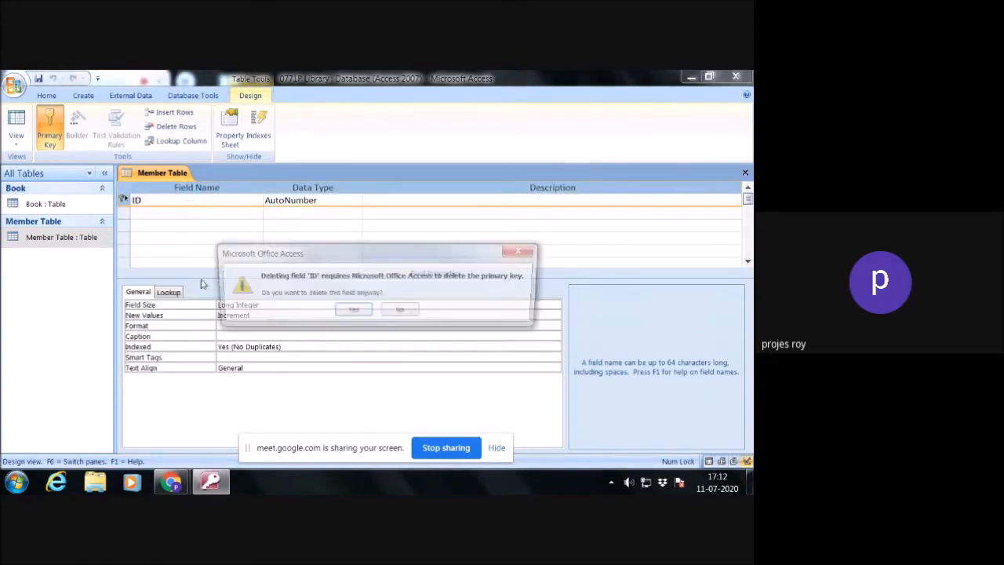
click(351, 310)
text(Member ID)
click(288, 201)
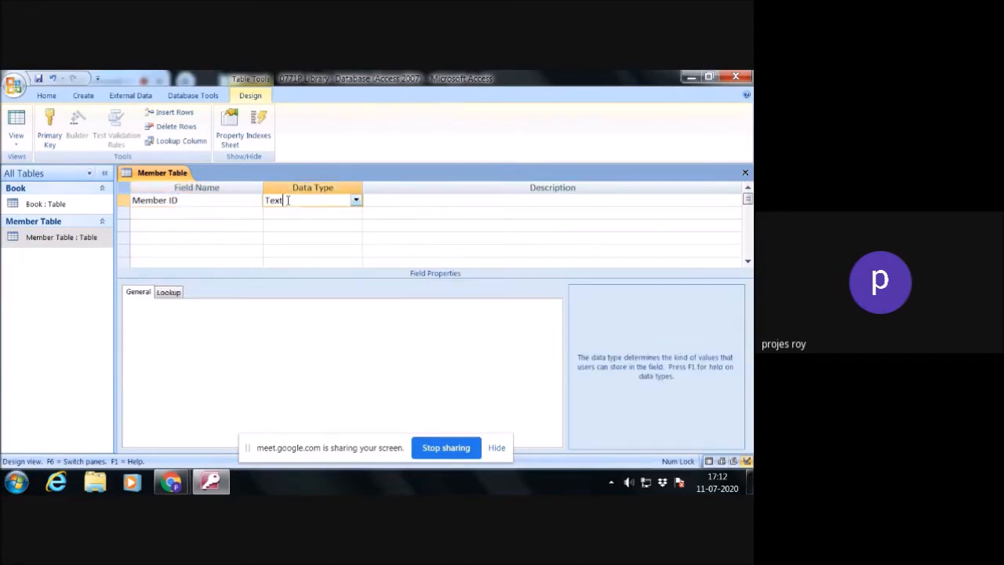
click(356, 201)
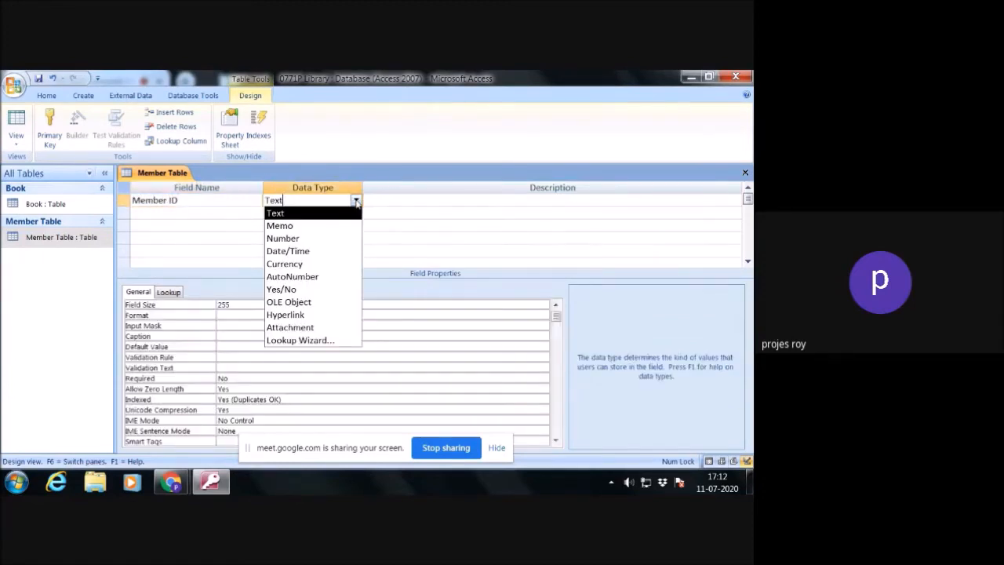
click(335, 237)
Step: Add Name of the Member and Address fields with the Text data type, and set the member name's field size to 60
click(225, 214)
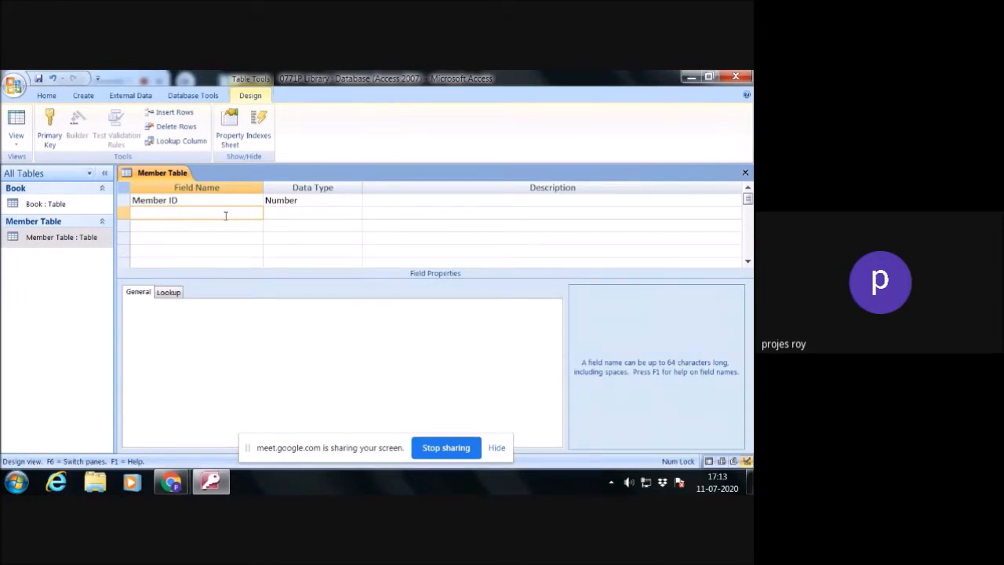
text(Name of the Member)
click(228, 226)
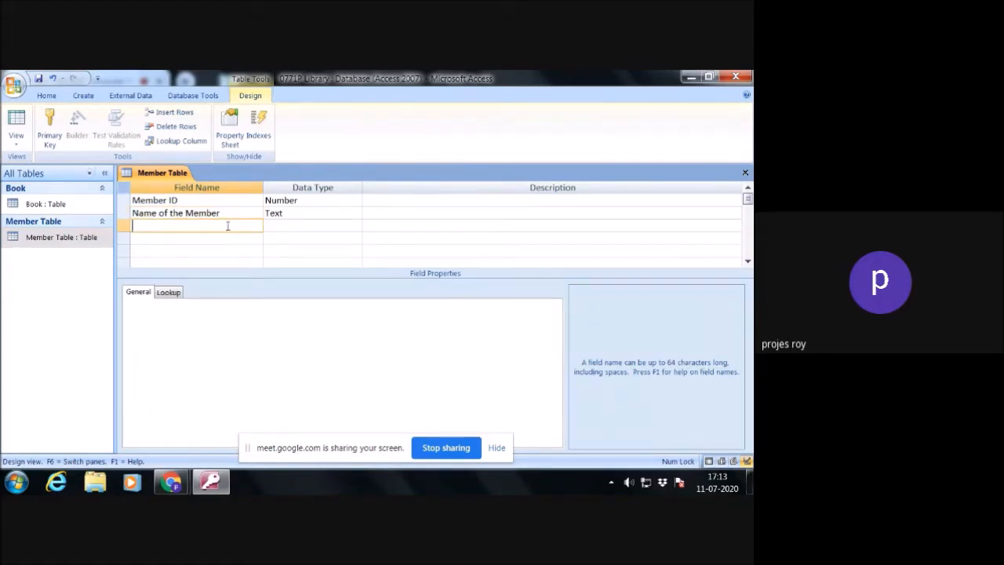
text(Address)
click(334, 215)
click(200, 308)
text(60)
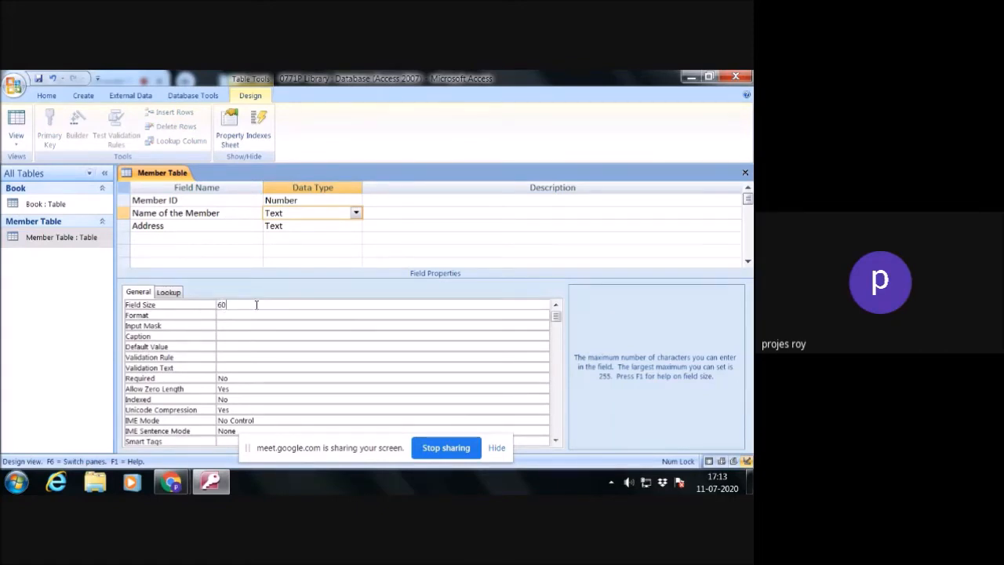
Step: Set the Address field's size to 200
click(233, 225)
click(293, 227)
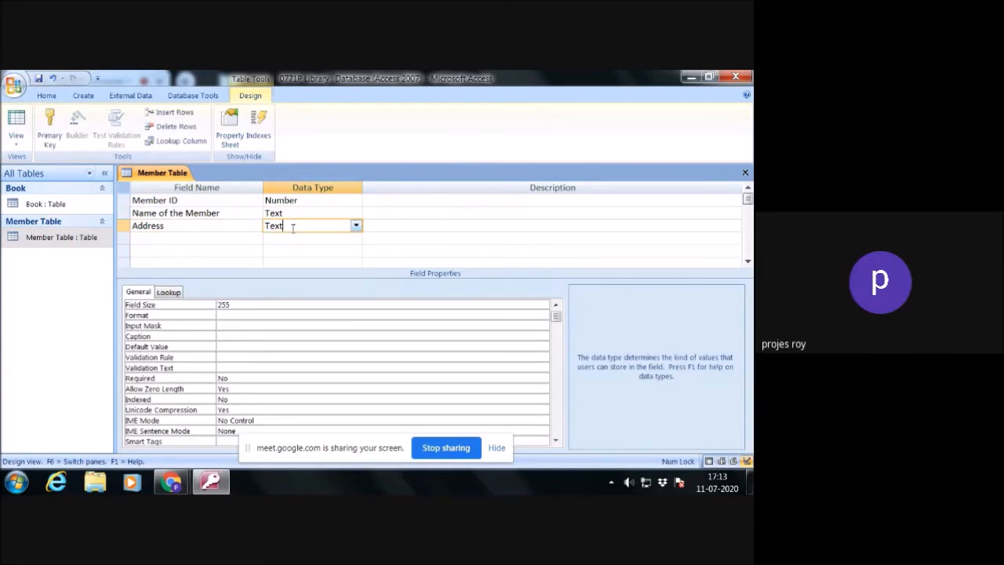
double_click(240, 308)
text(200)
Step: Add a Phone Number field with the Number data type below Address
click(200, 236)
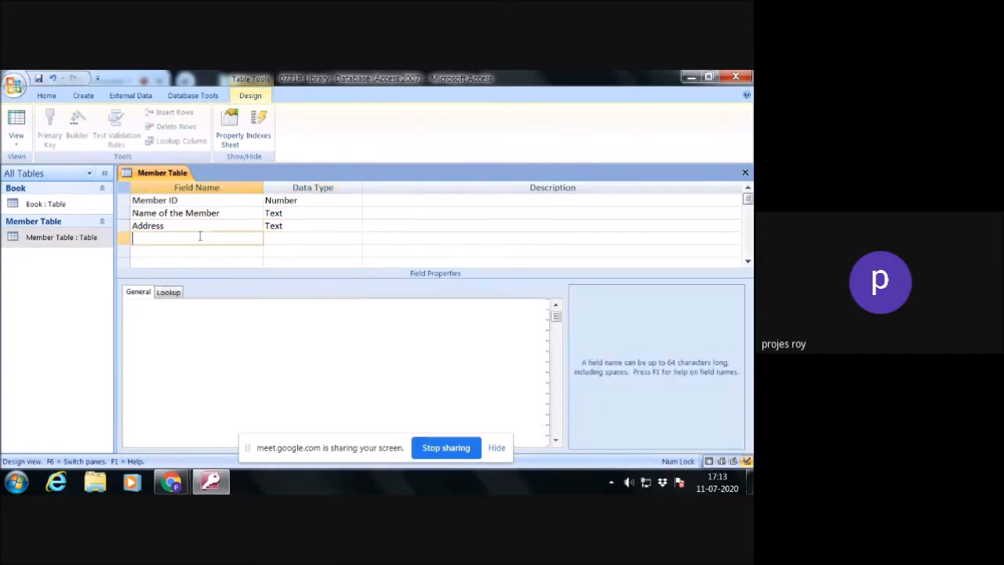
text(Phone )
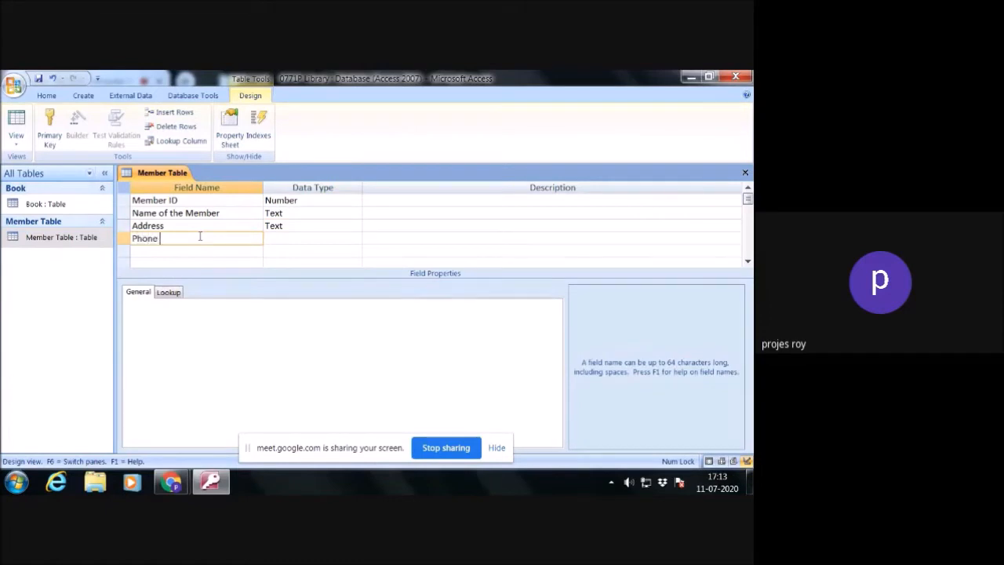
text(Number)
click(291, 240)
click(354, 239)
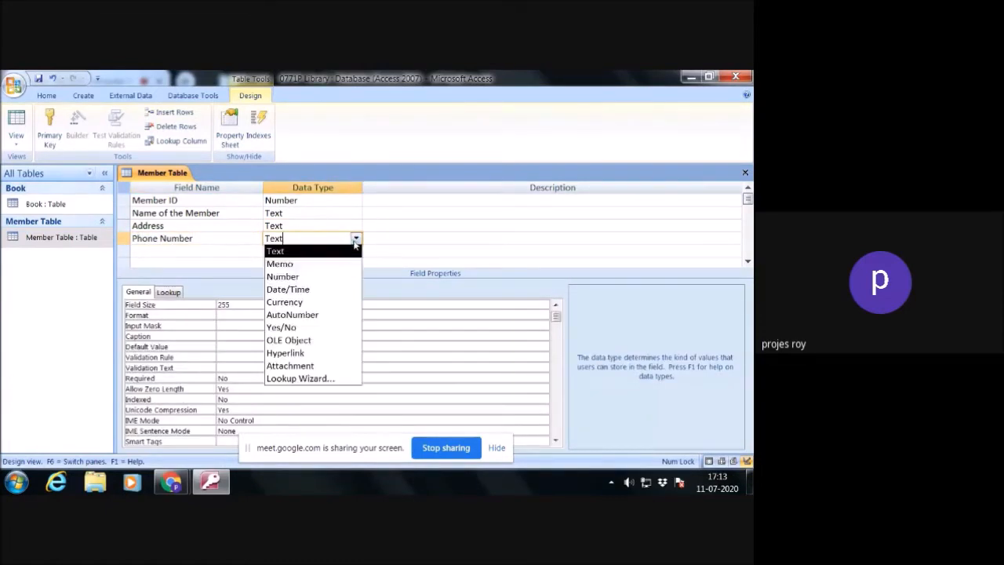
click(337, 276)
Step: Add a Category field with the Text data type below Phone Number
click(198, 250)
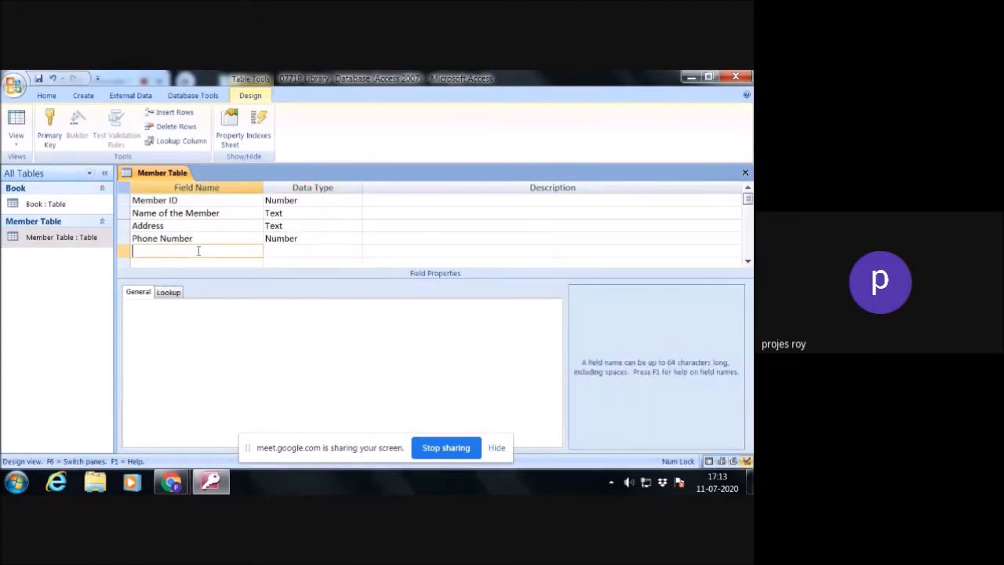
text(Categor)
click(295, 251)
click(355, 250)
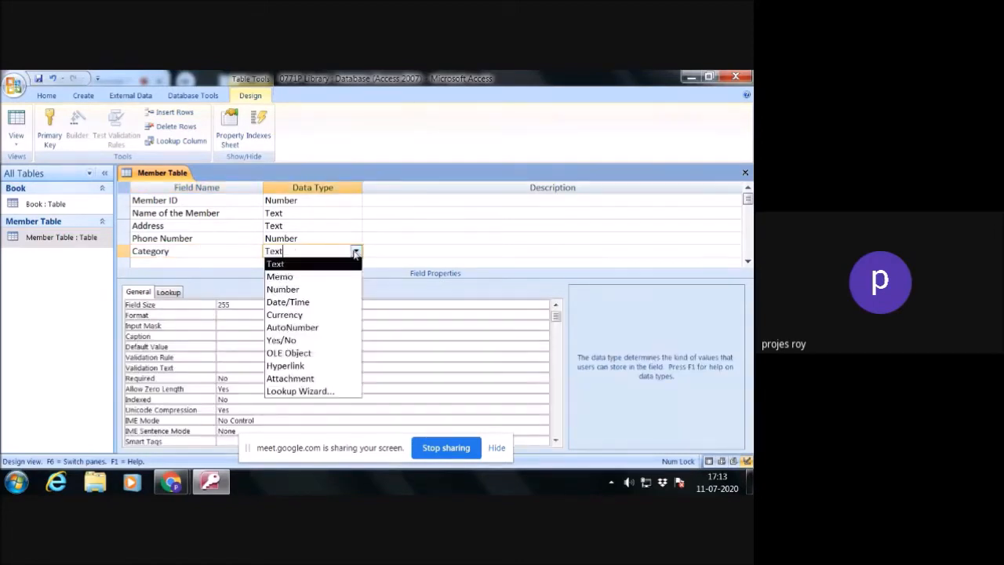
click(332, 392)
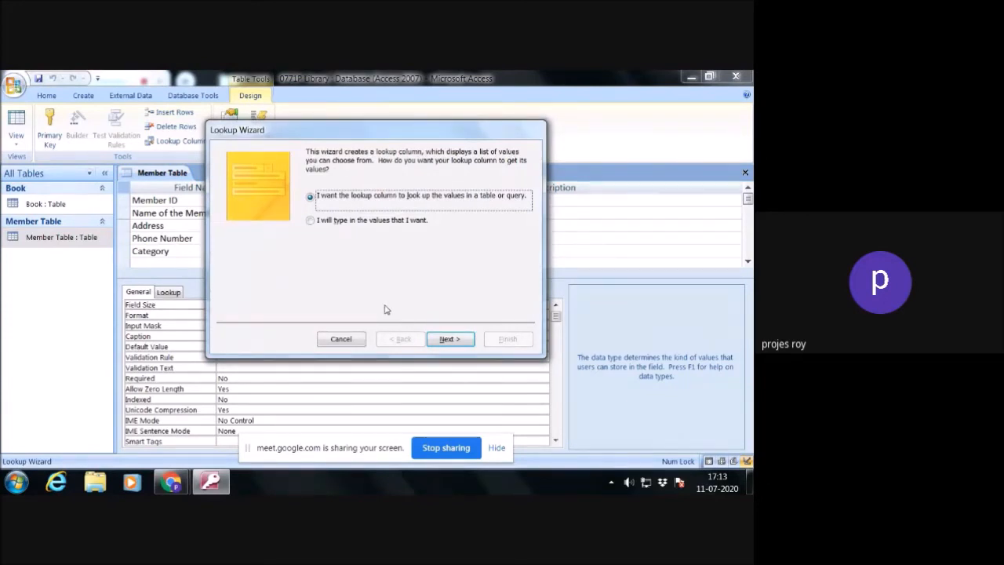
click(345, 340)
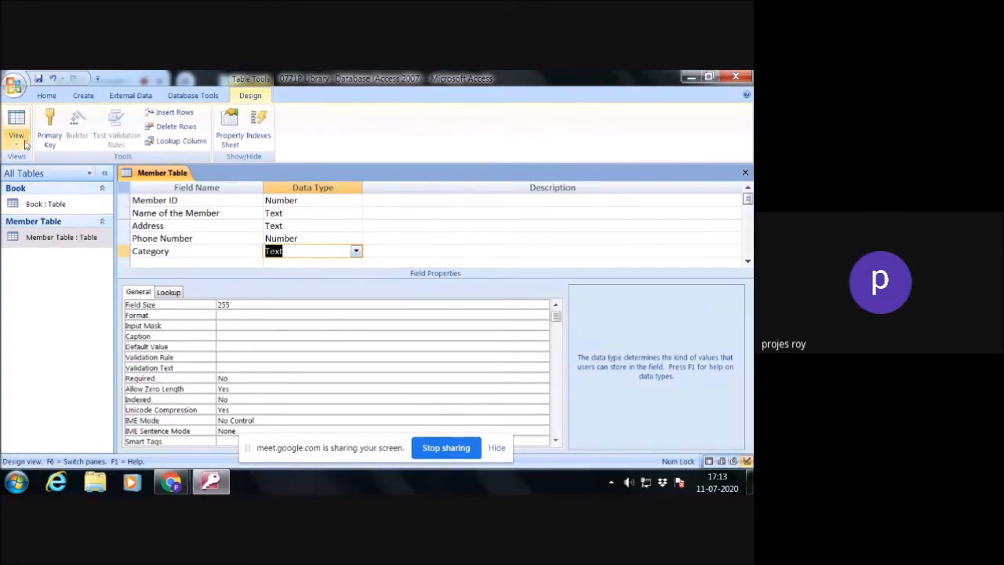
Step: Create another new table and enter Students in the new field of its first record
click(83, 95)
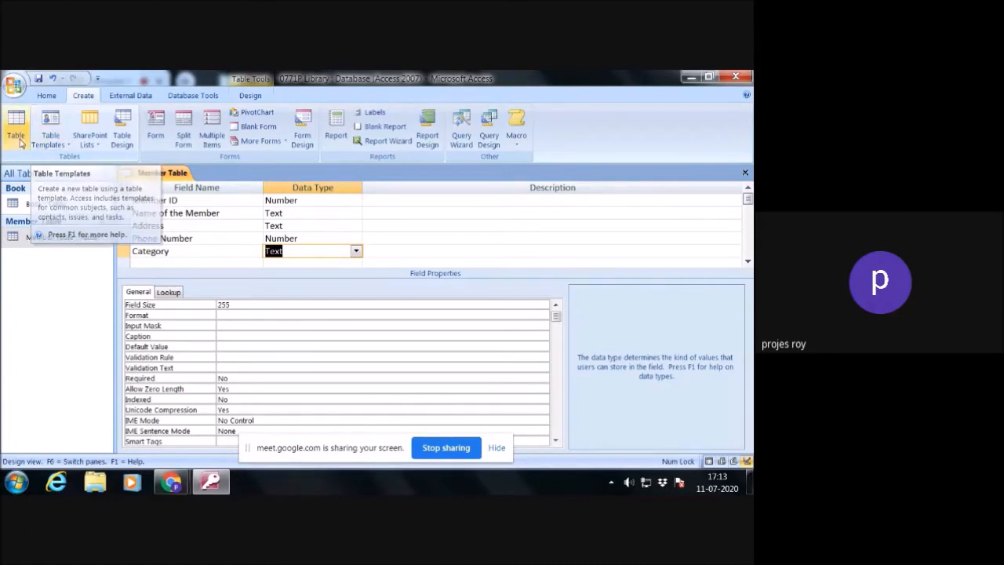
click(16, 125)
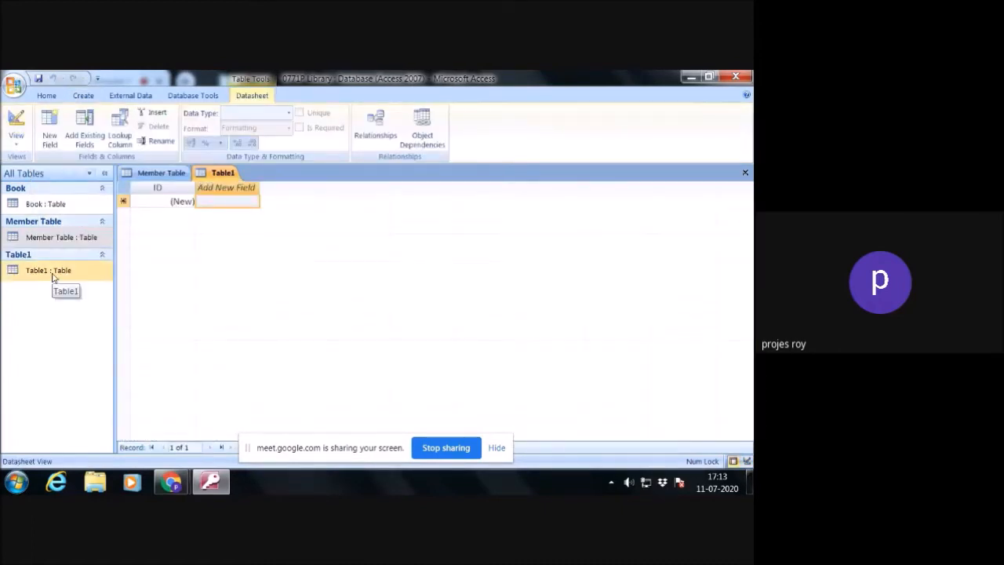
click(179, 201)
click(208, 201)
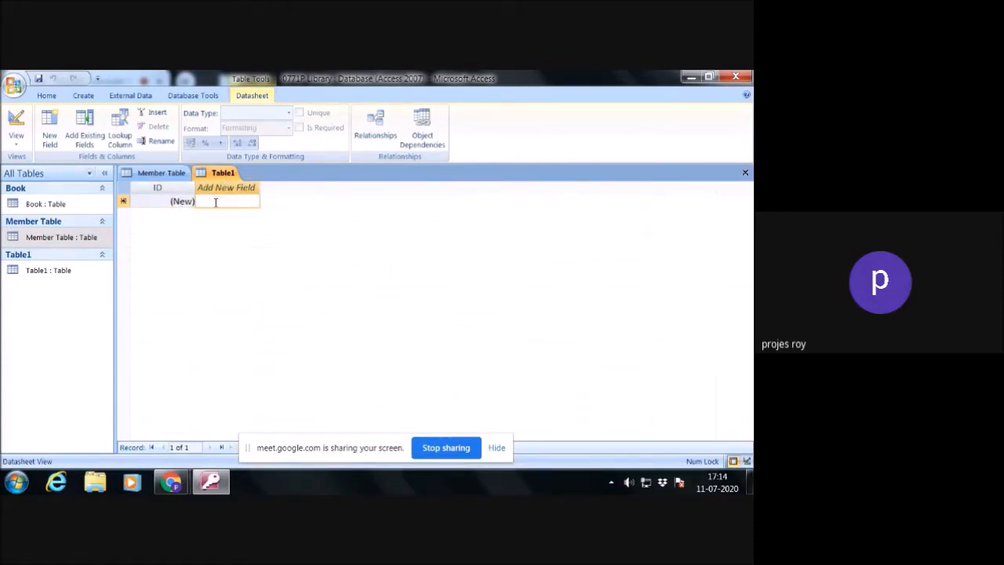
text(Students)
key(Return)
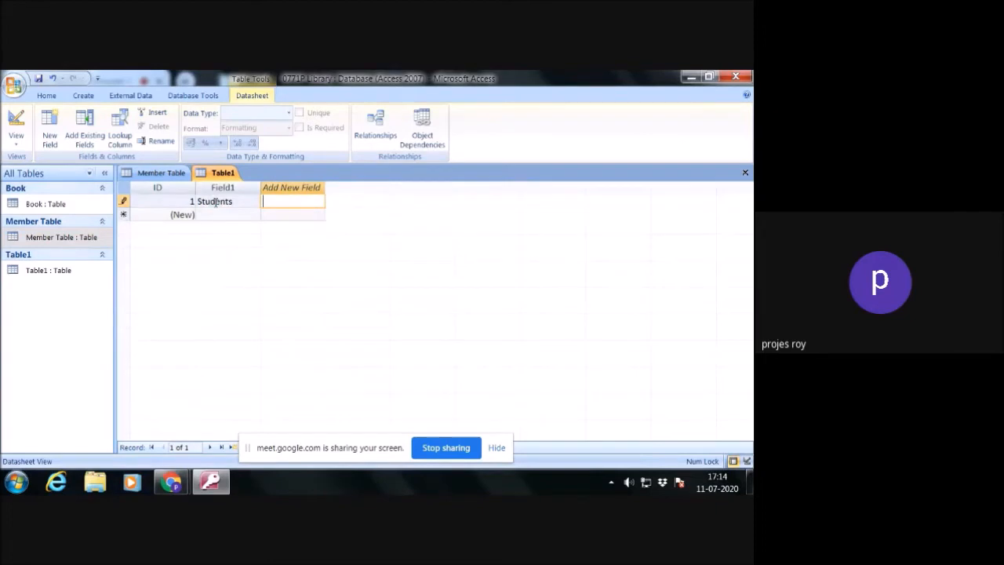
click(218, 213)
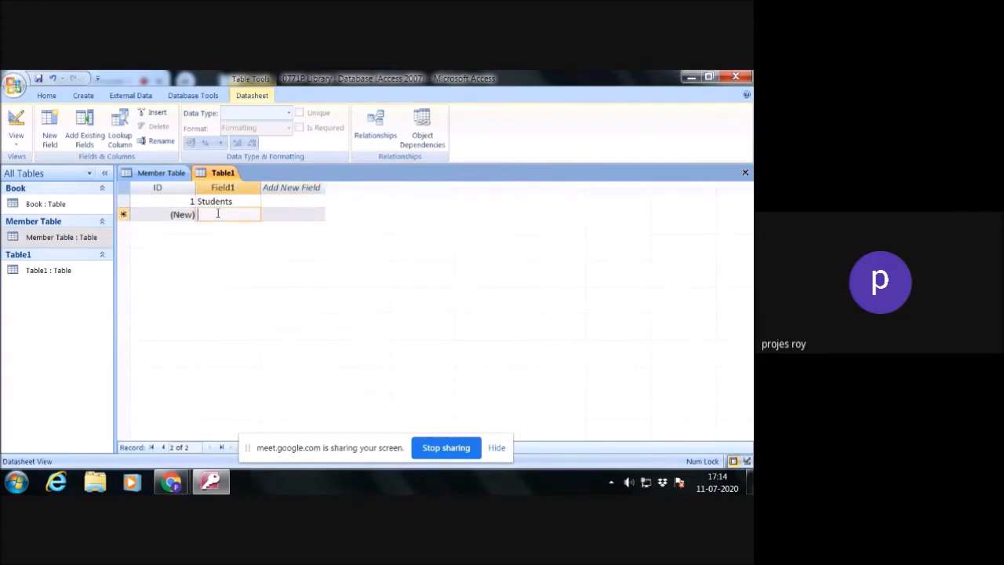
Step: Hide the Add New Field column in the new table's datasheet
click(298, 187)
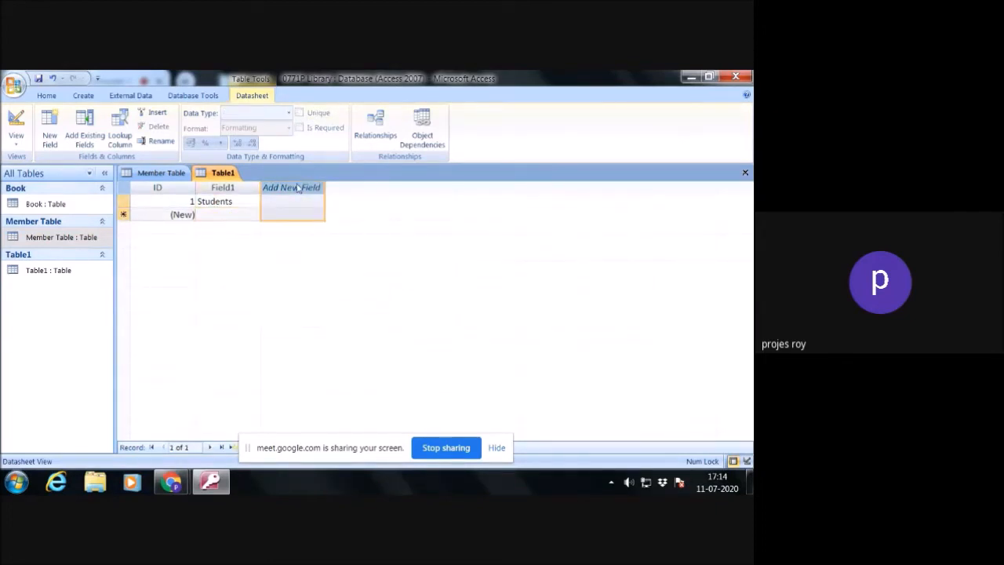
right_click(298, 187)
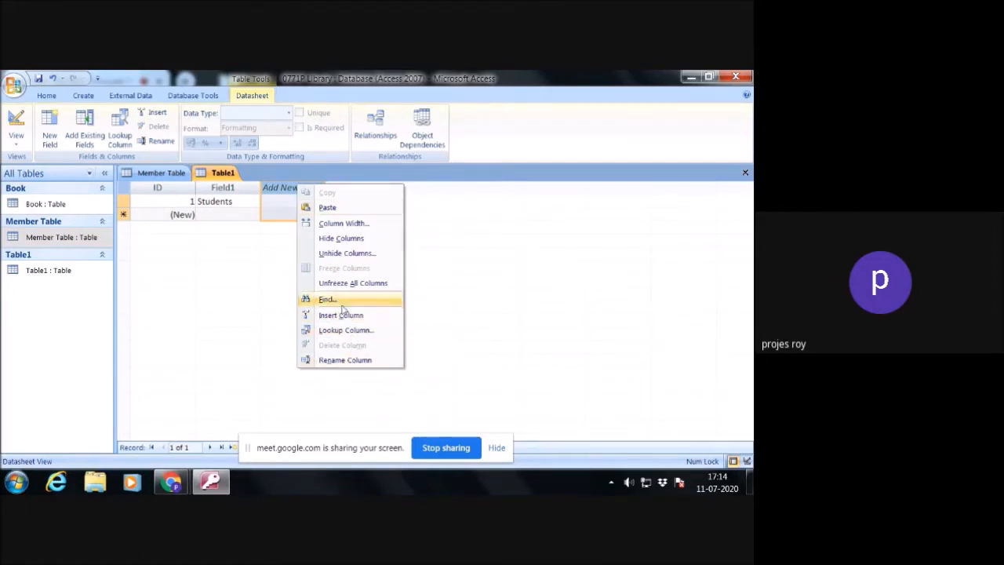
click(330, 238)
click(194, 214)
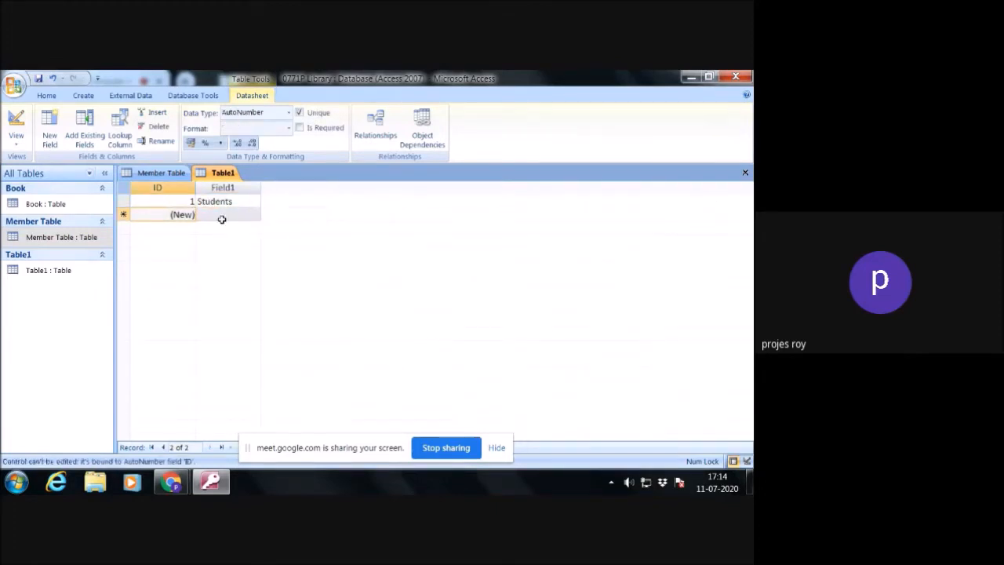
Step: Enter Teacher and Reasearcher in Field1 of the second and third records
click(222, 214)
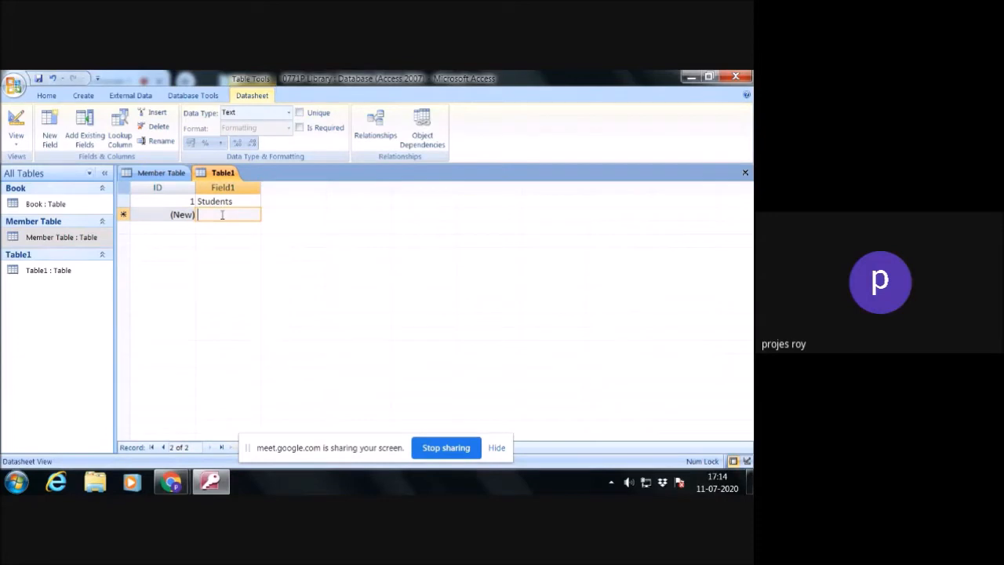
text(Teacher)
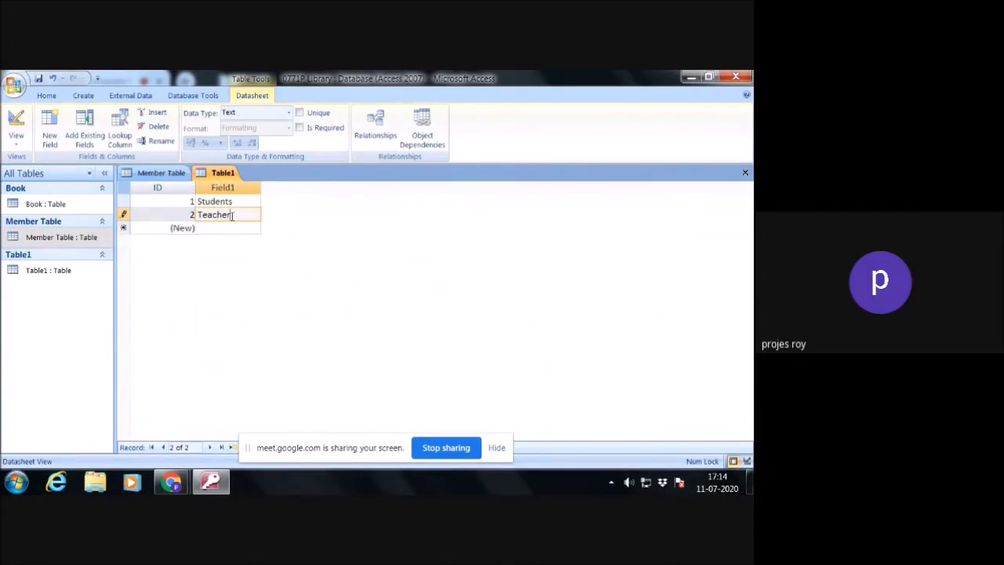
key(Return)
click(237, 225)
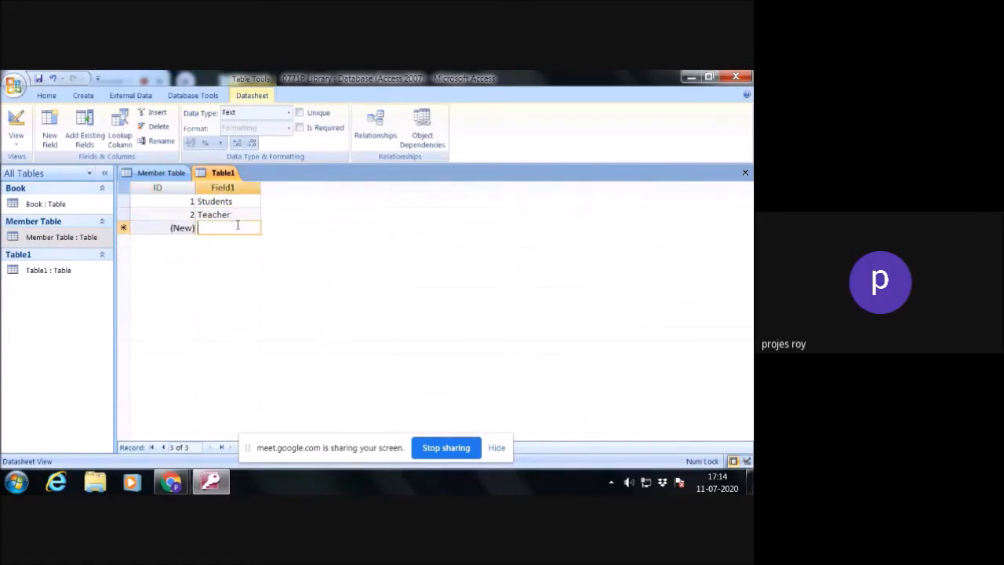
text(Reasearcher)
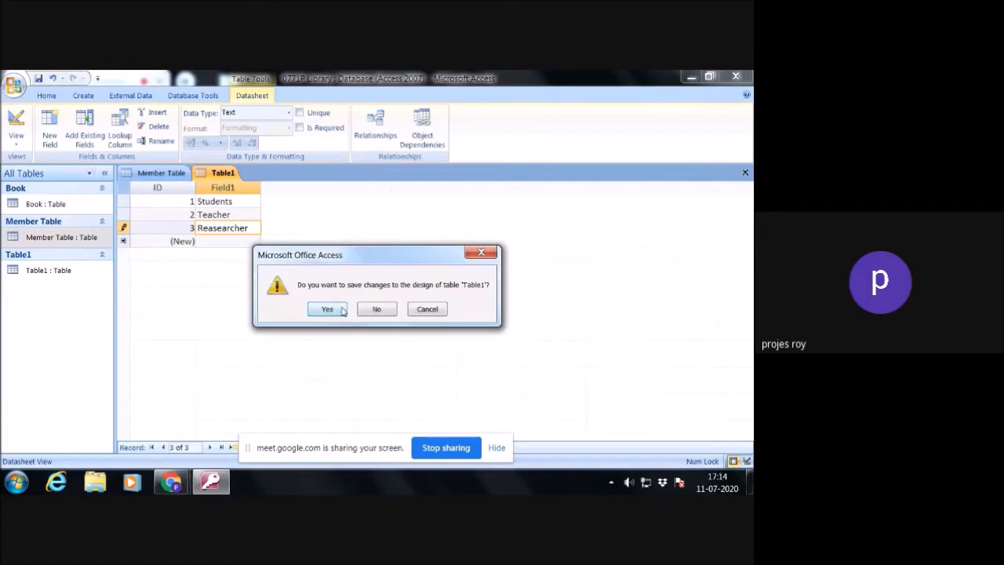
Step: Save the design changes of the member categories table under the name category while closing it
click(326, 309)
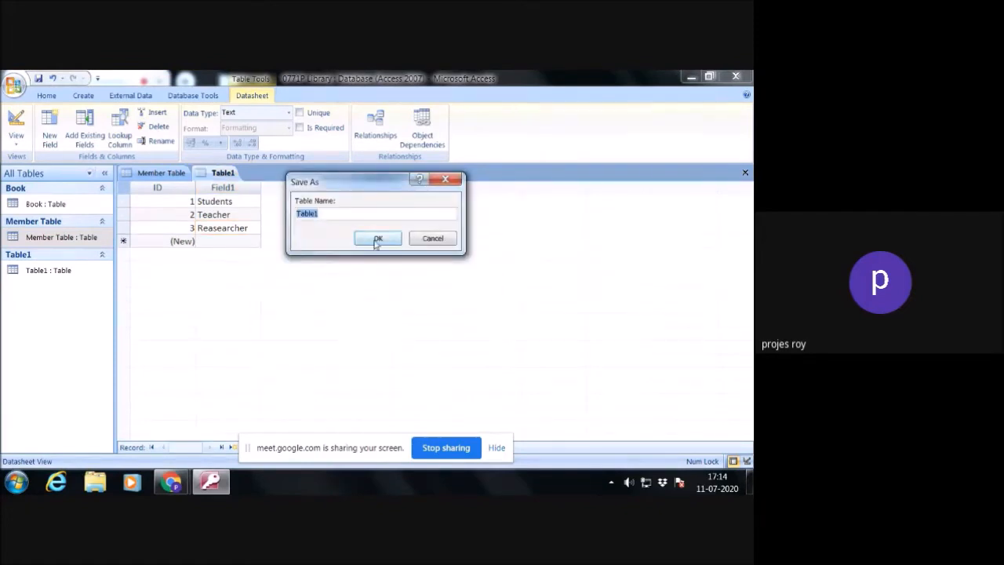
text(category)
click(376, 239)
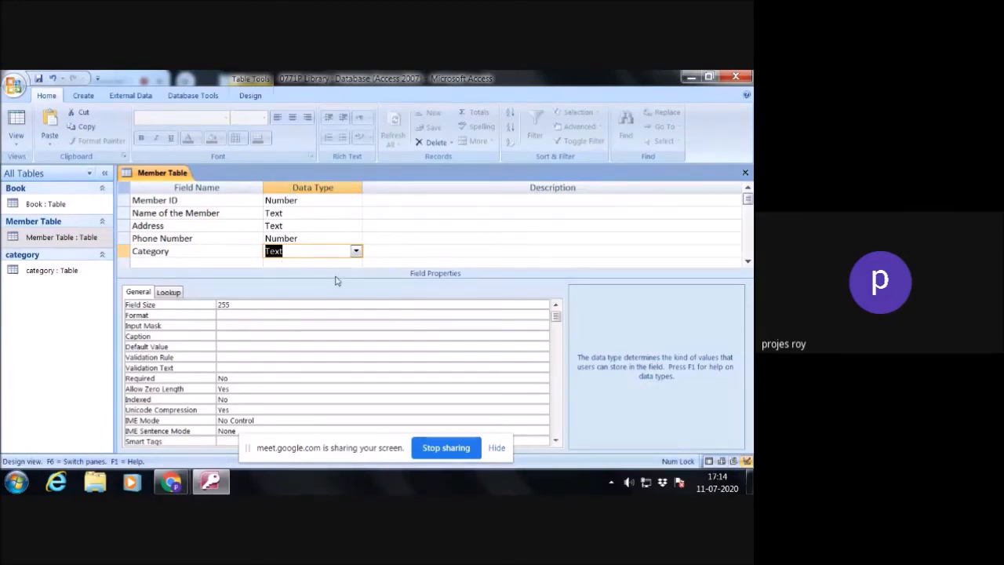
Step: Run the Lookup Wizard for the Category field's data type, looking up its values in the category table
click(355, 250)
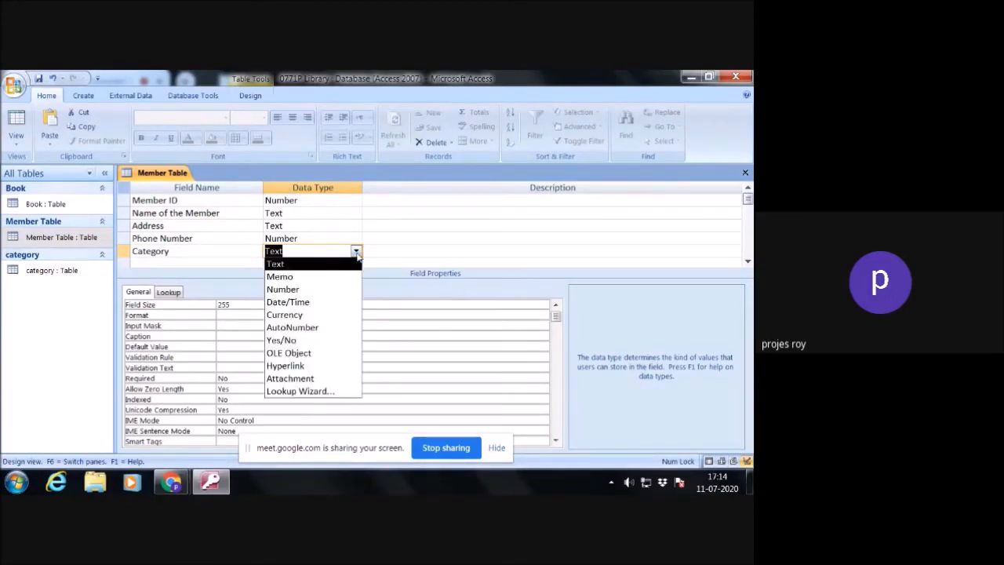
click(333, 395)
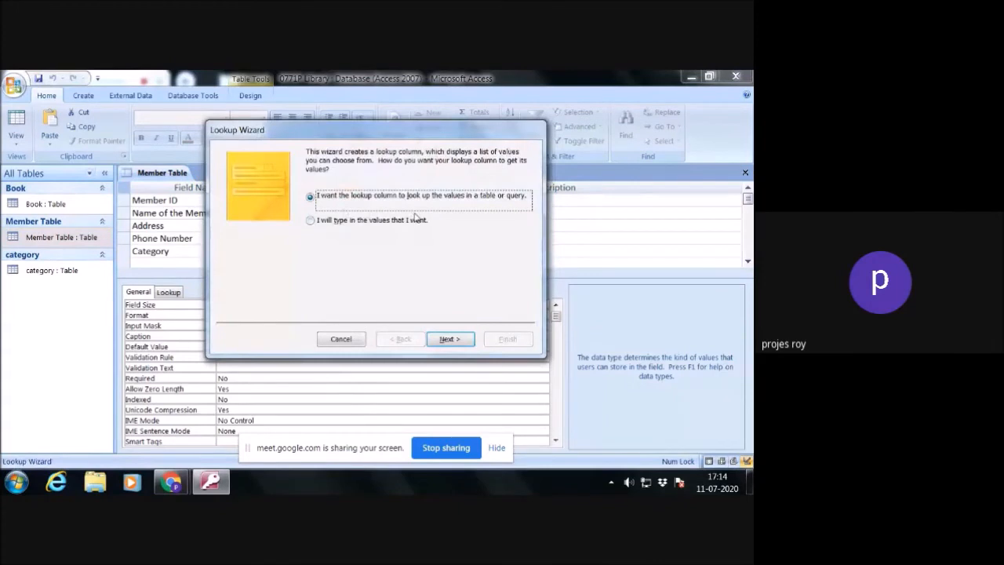
click(451, 339)
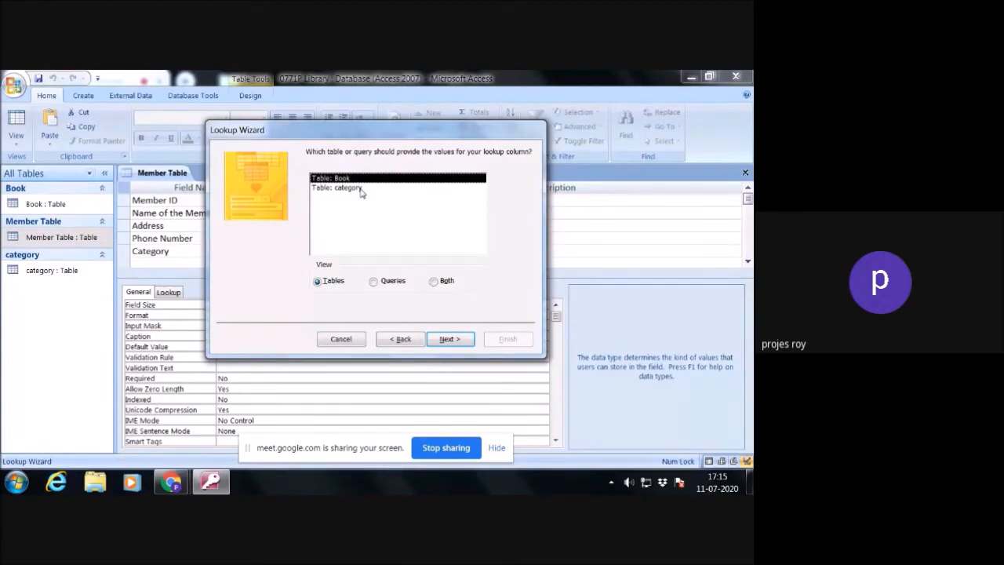
click(349, 188)
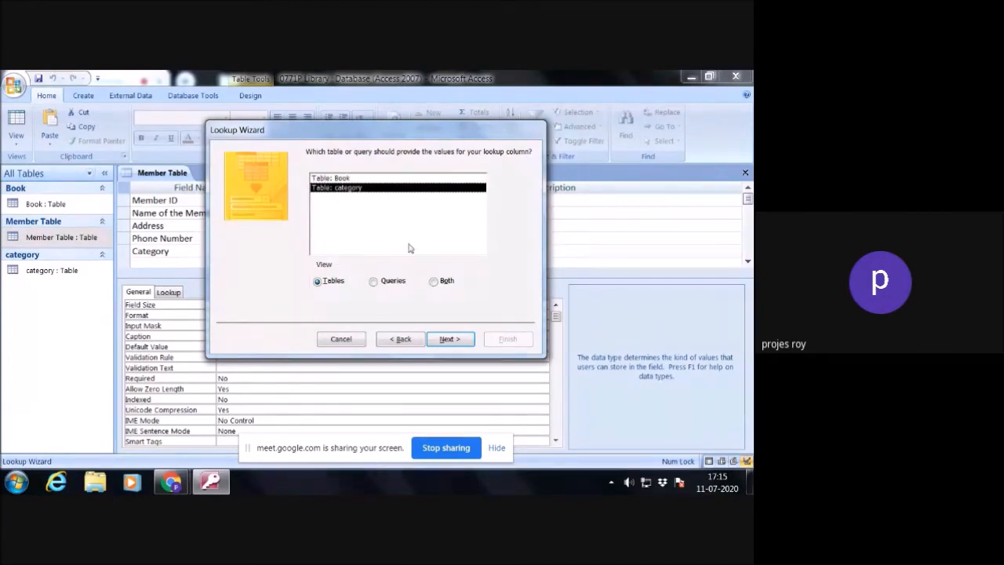
click(446, 341)
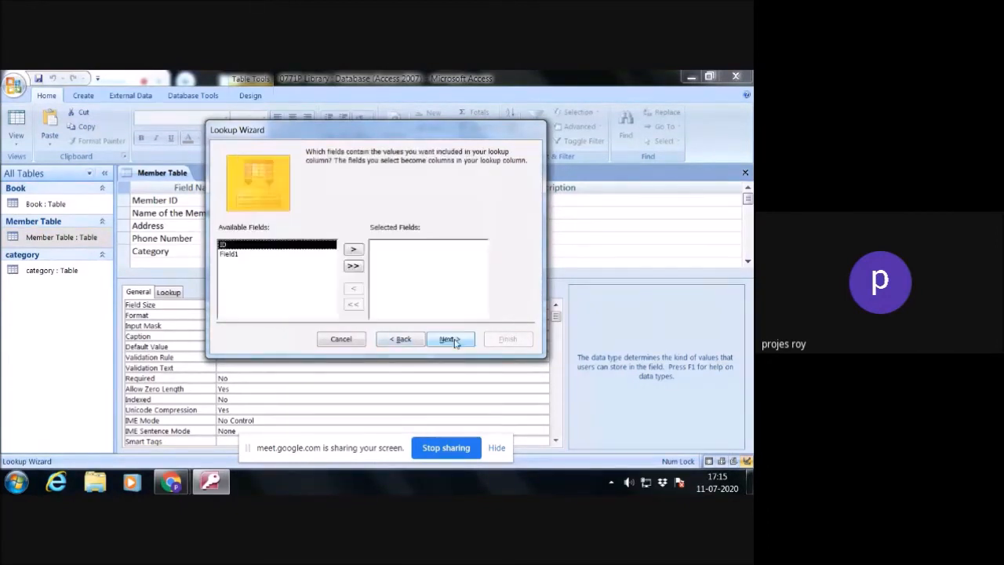
click(232, 256)
click(352, 265)
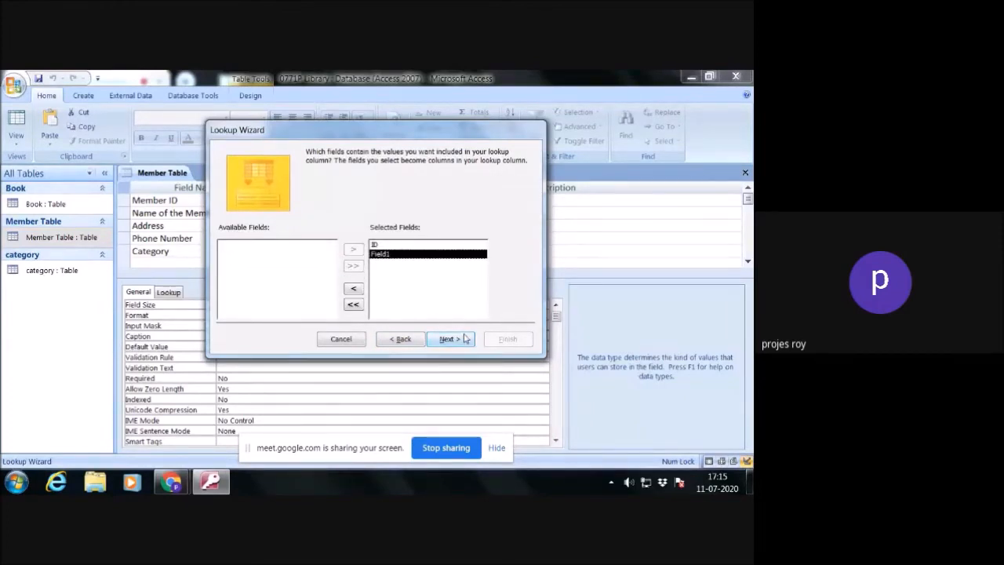
click(353, 289)
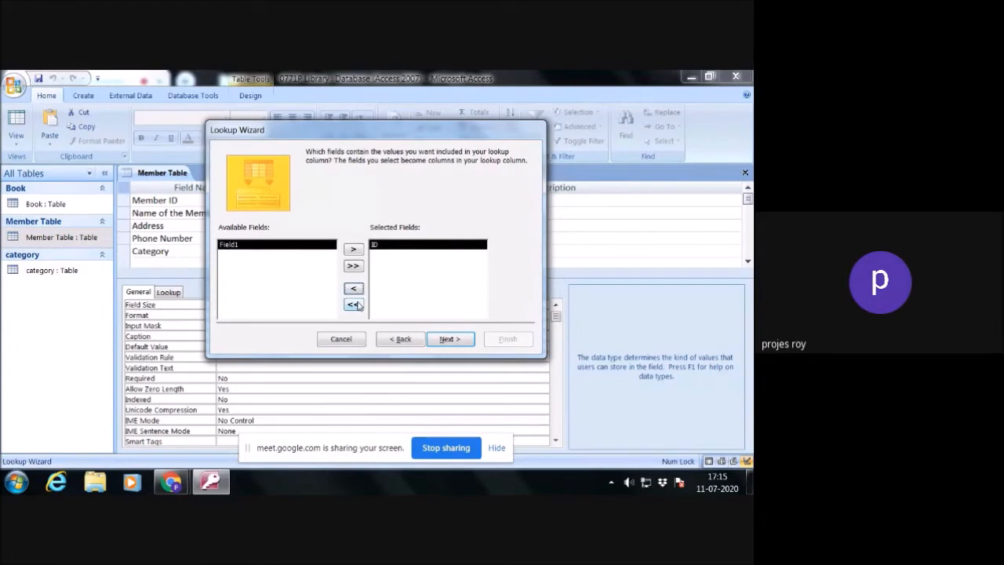
click(355, 305)
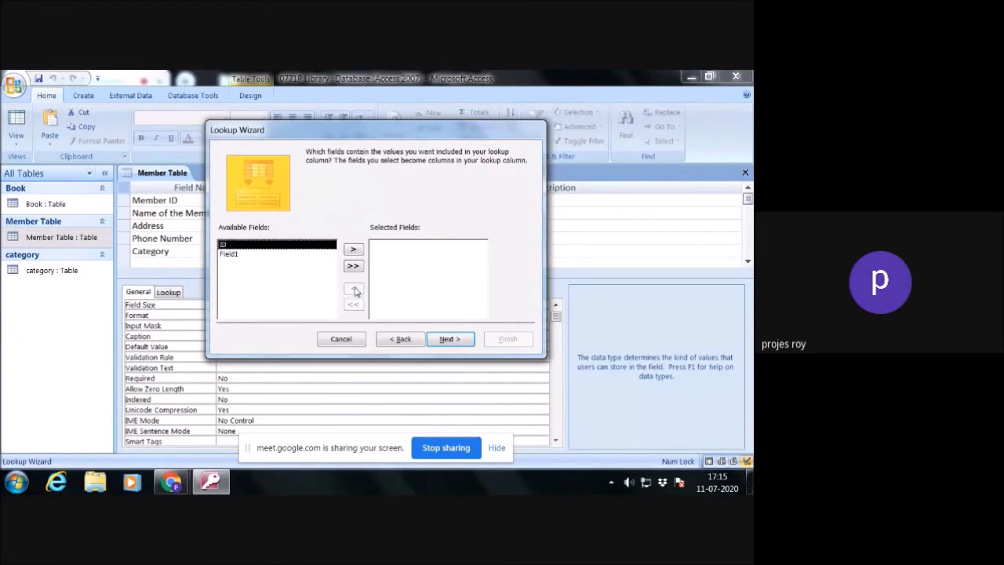
Step: Include only Field1 of the category table as the lookup column's field
click(244, 255)
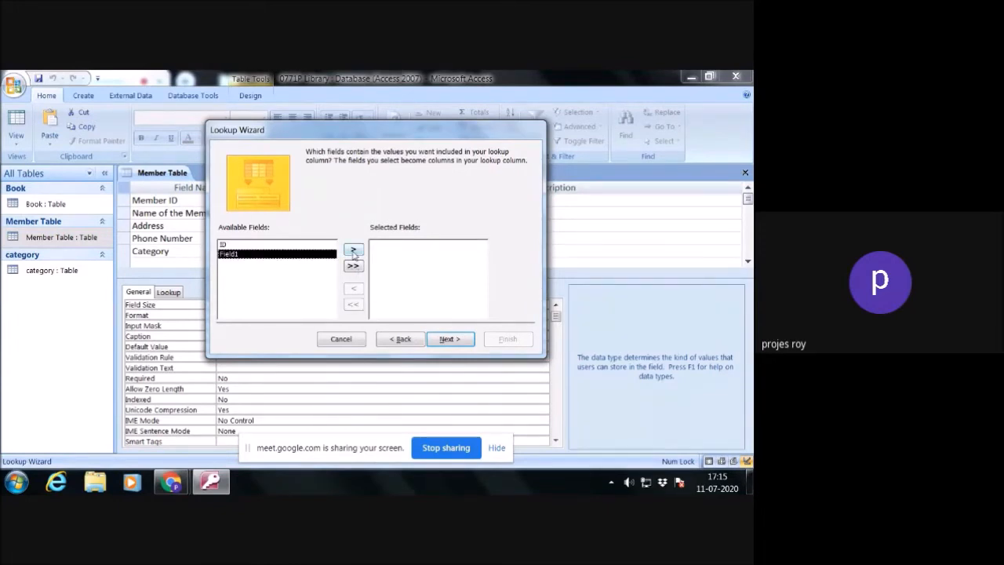
click(353, 248)
click(448, 340)
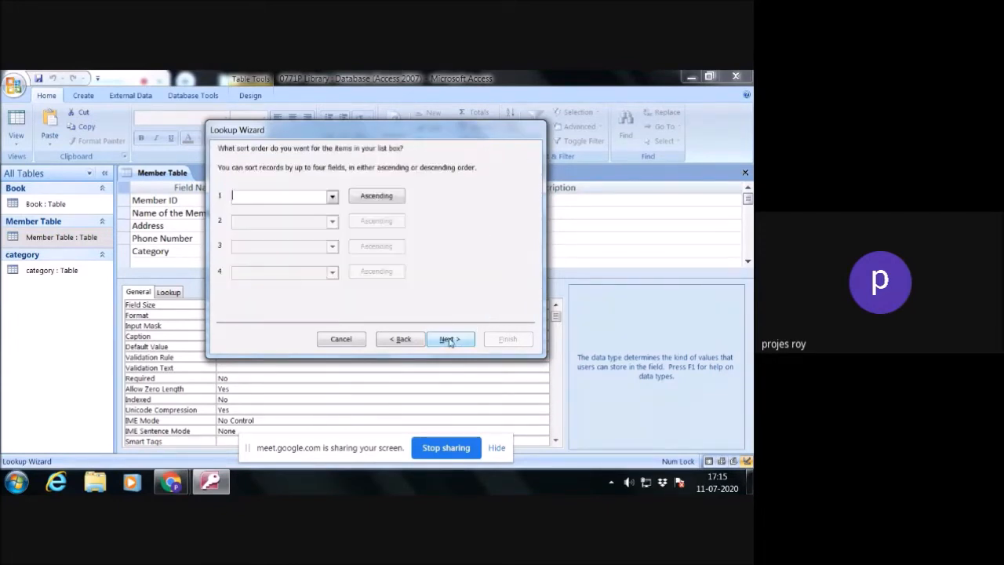
Step: Sort the lookup list by Field1 in ascending order
click(331, 196)
click(305, 235)
click(332, 197)
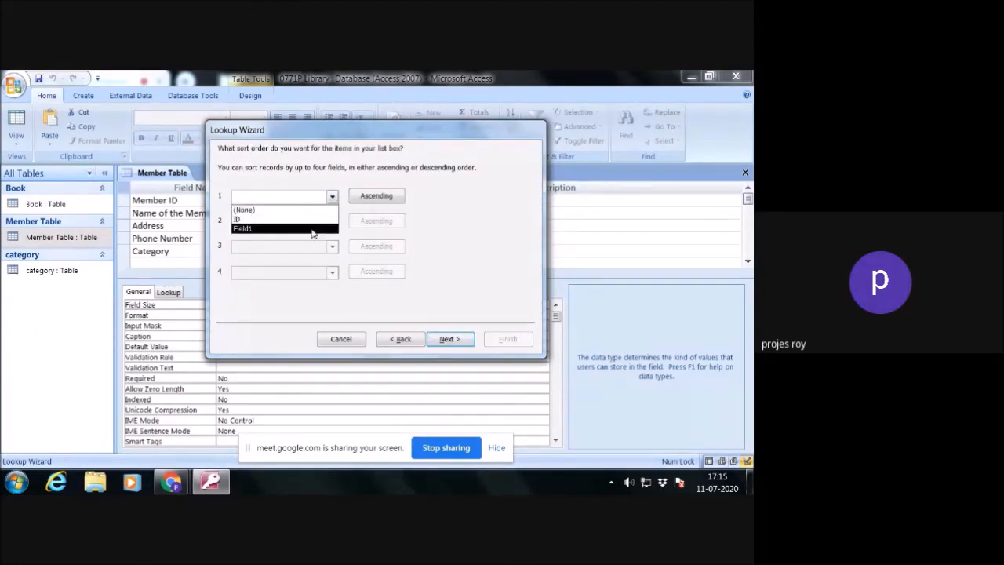
click(314, 227)
click(452, 339)
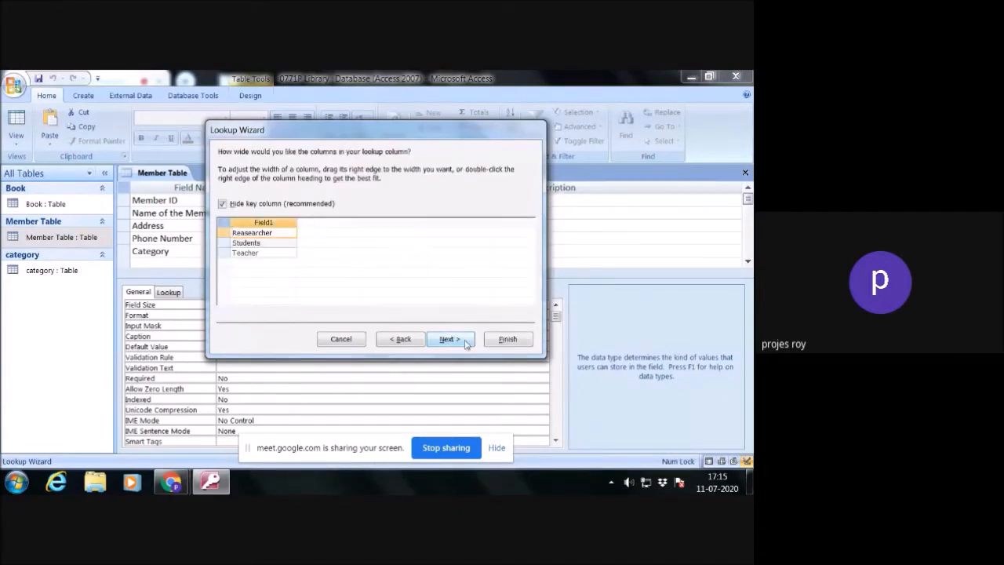
Step: Finish the lookup with the key column hidden and the label Category, saving the table to create the relationship
click(461, 339)
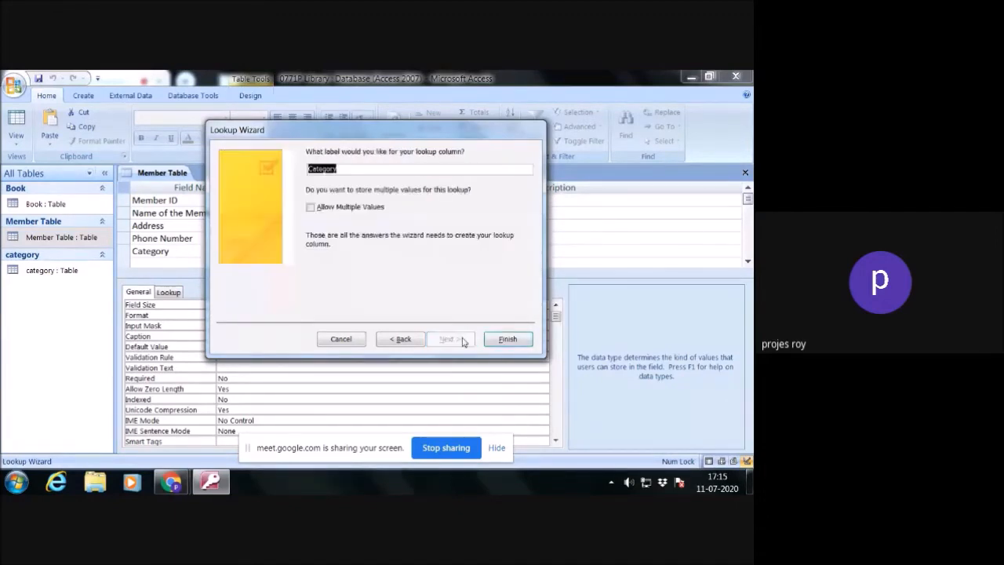
click(506, 340)
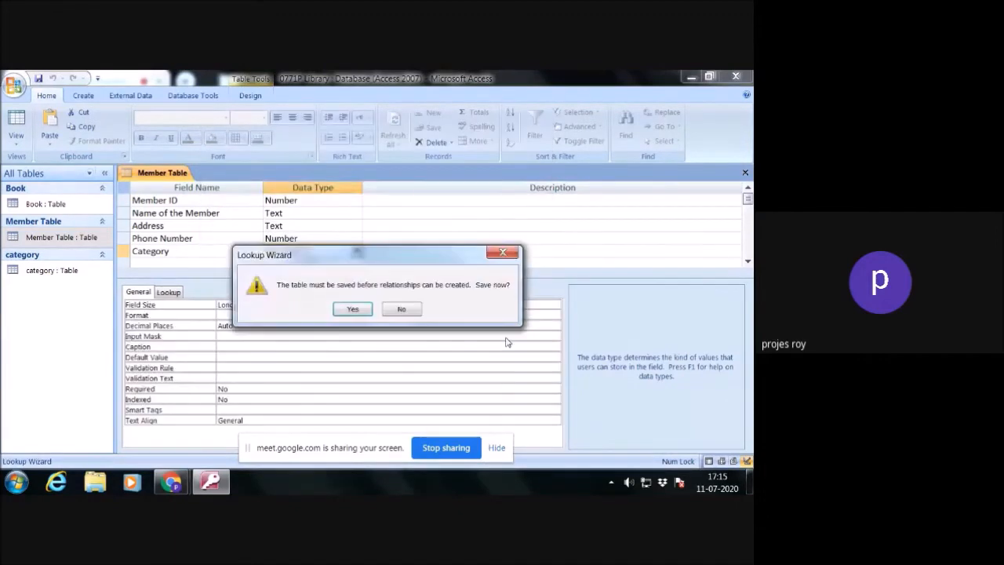
click(352, 309)
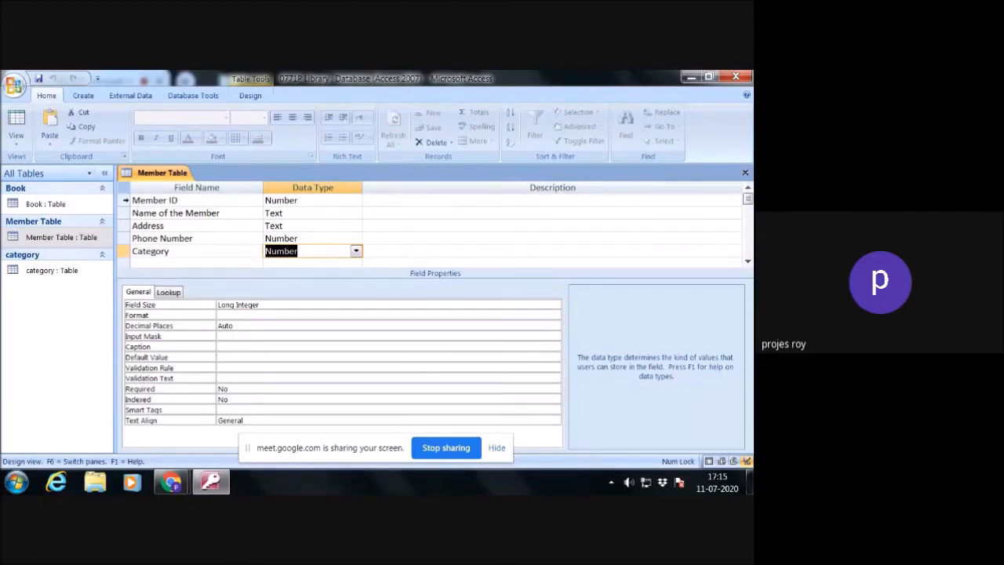
Step: Make Member ID the primary key of Member Table and close the table, saving its design
click(125, 201)
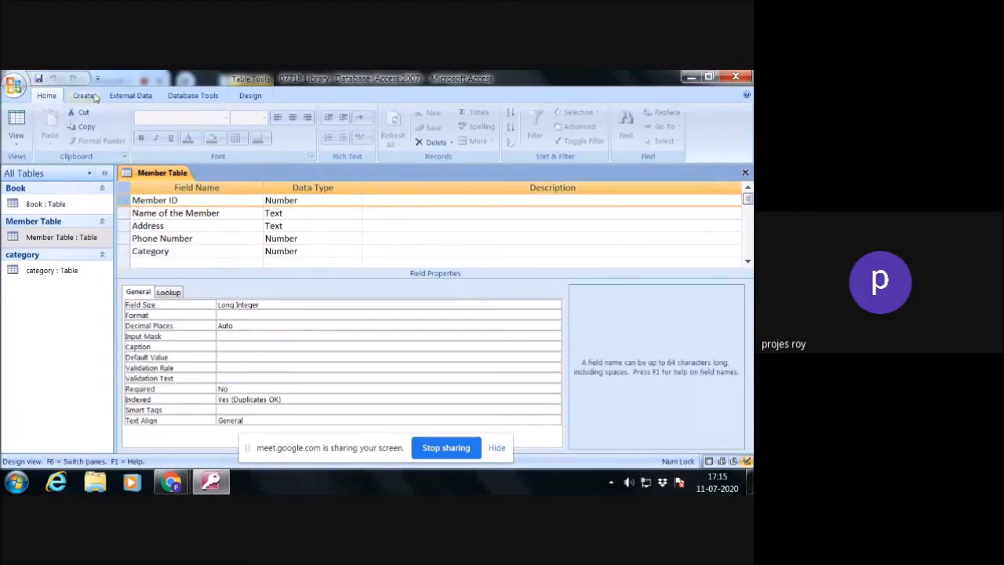
click(193, 94)
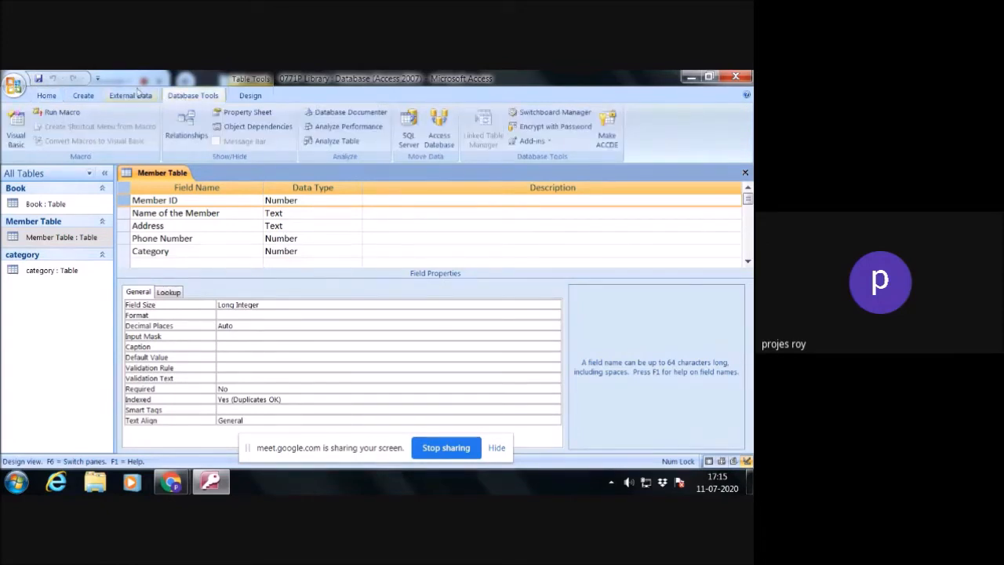
scroll(134, 95, up, 3)
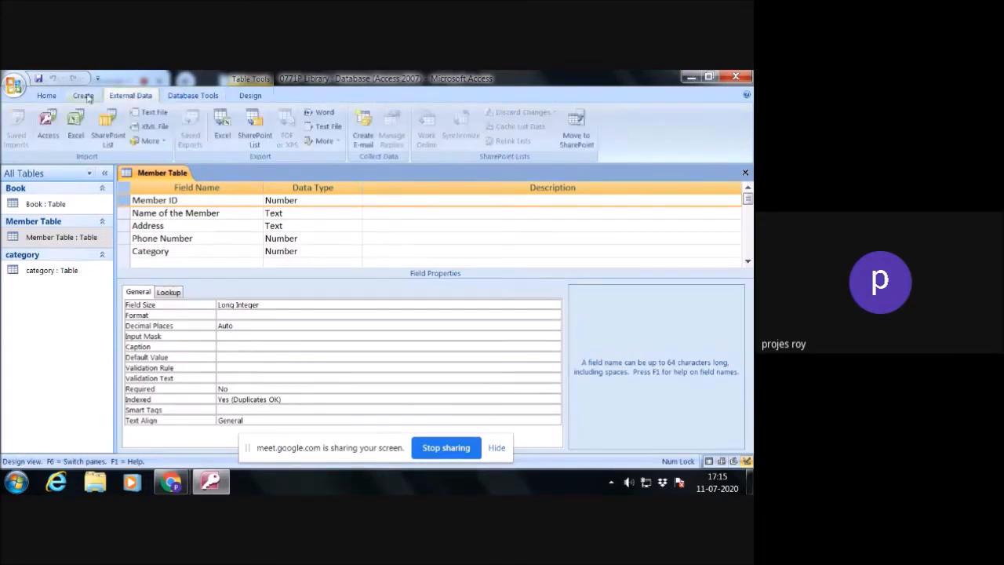
scroll(134, 95, down, 3)
click(256, 98)
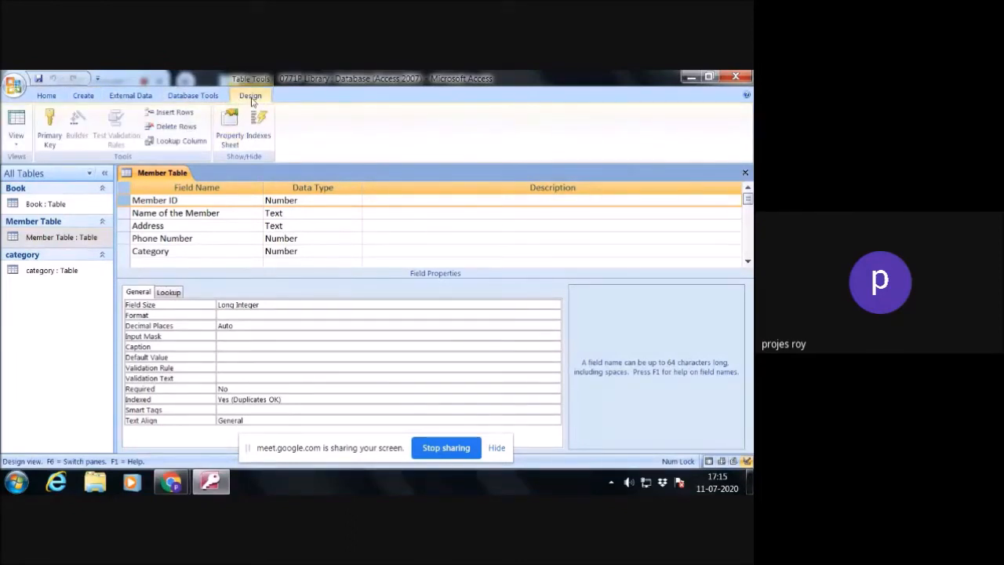
click(49, 137)
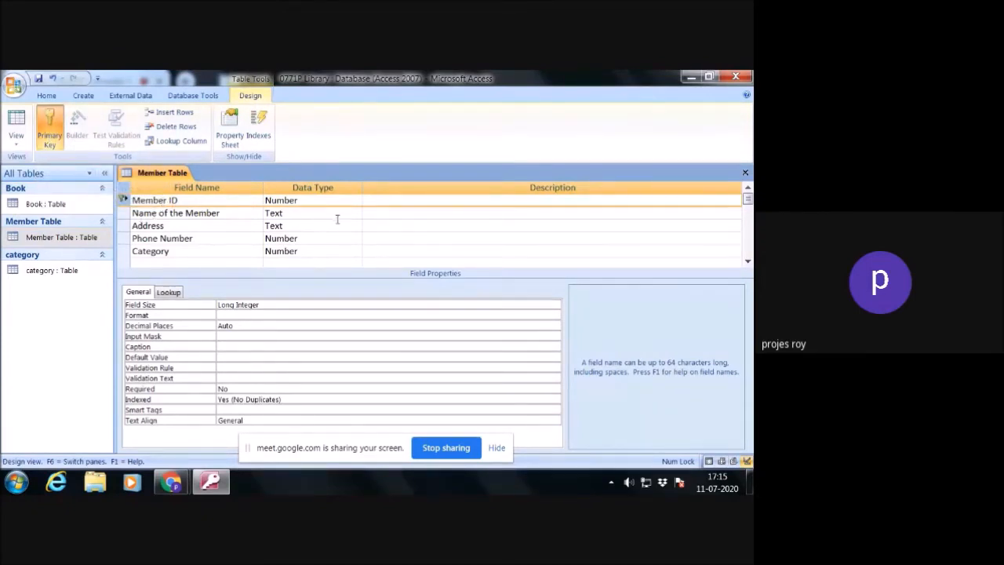
click(745, 173)
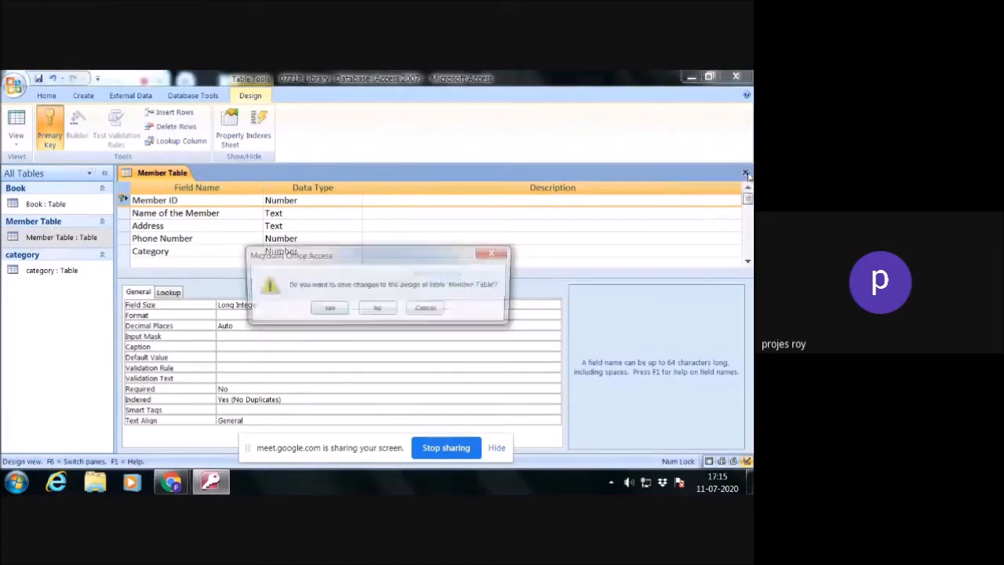
click(327, 309)
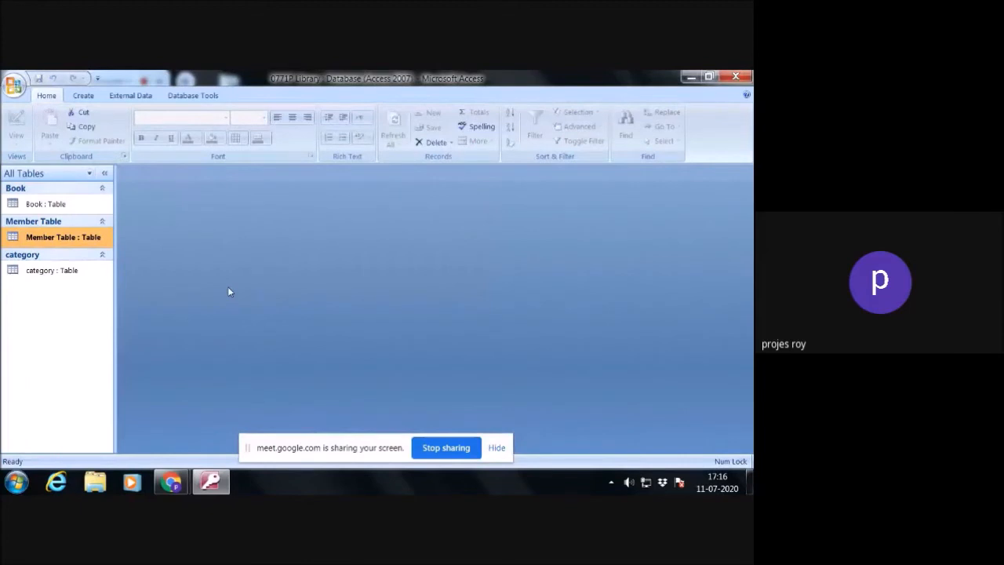
click(104, 188)
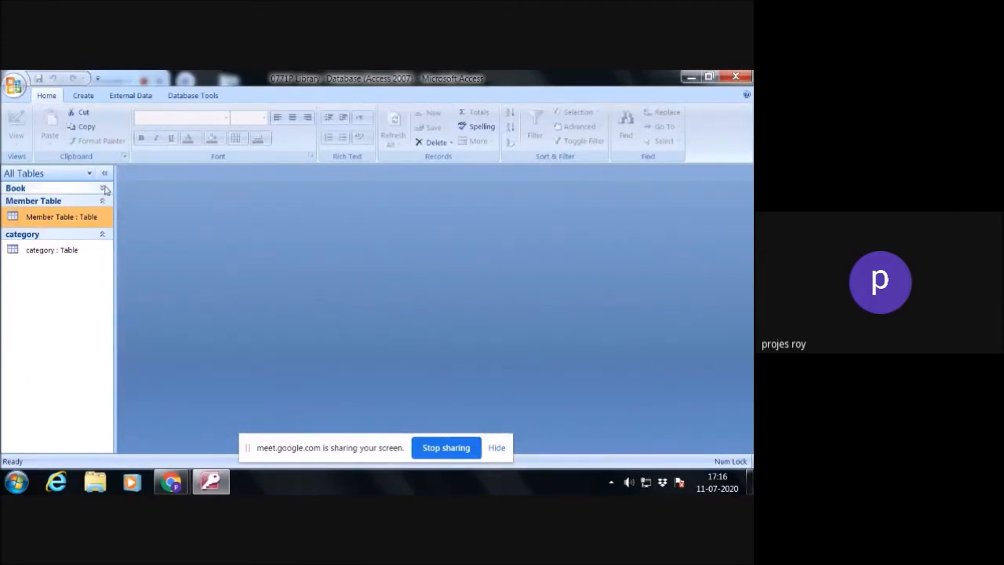
click(105, 188)
click(102, 257)
click(102, 256)
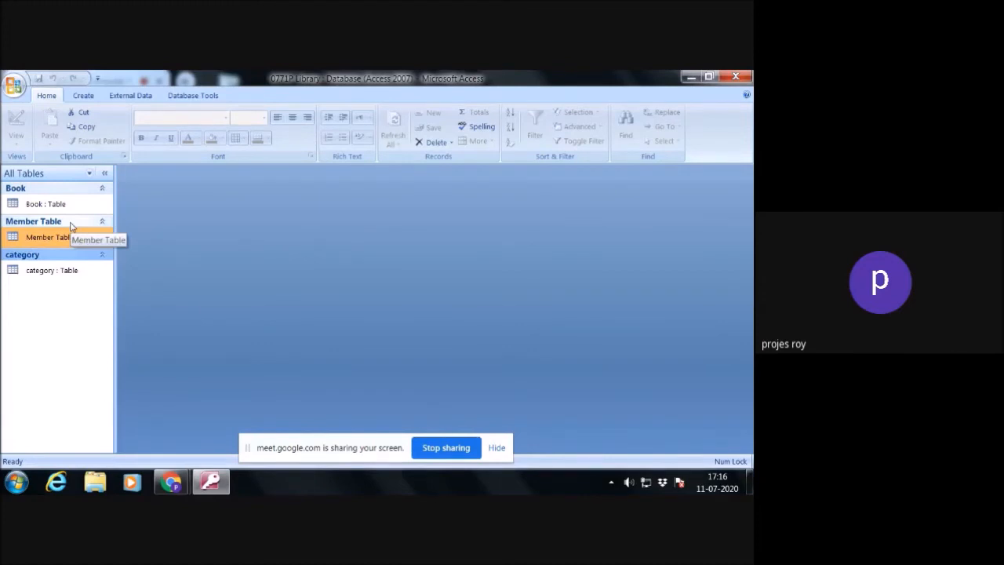
Step: Create a new table and open it in Design View, saving it under the name Loan
click(83, 96)
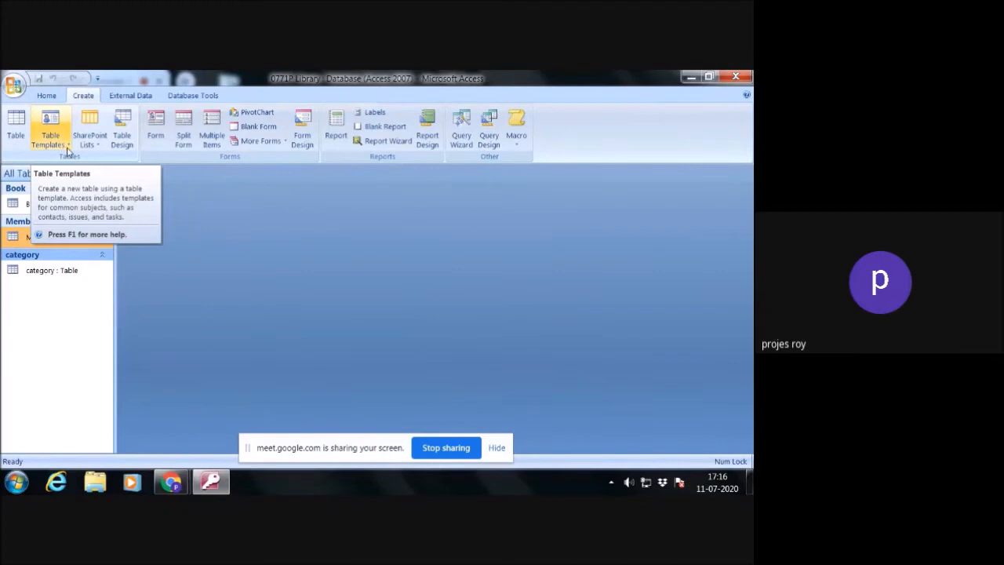
click(19, 138)
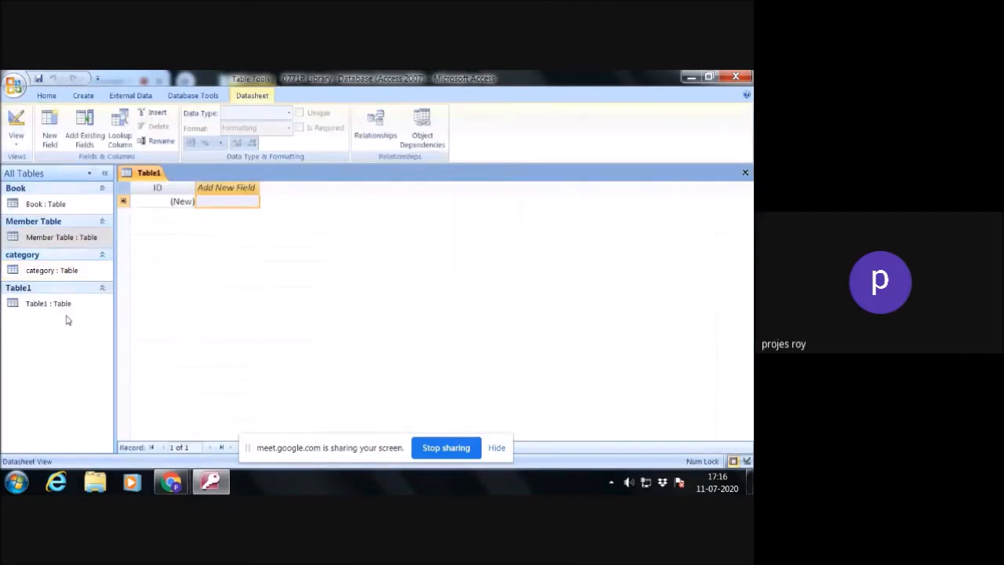
right_click(54, 307)
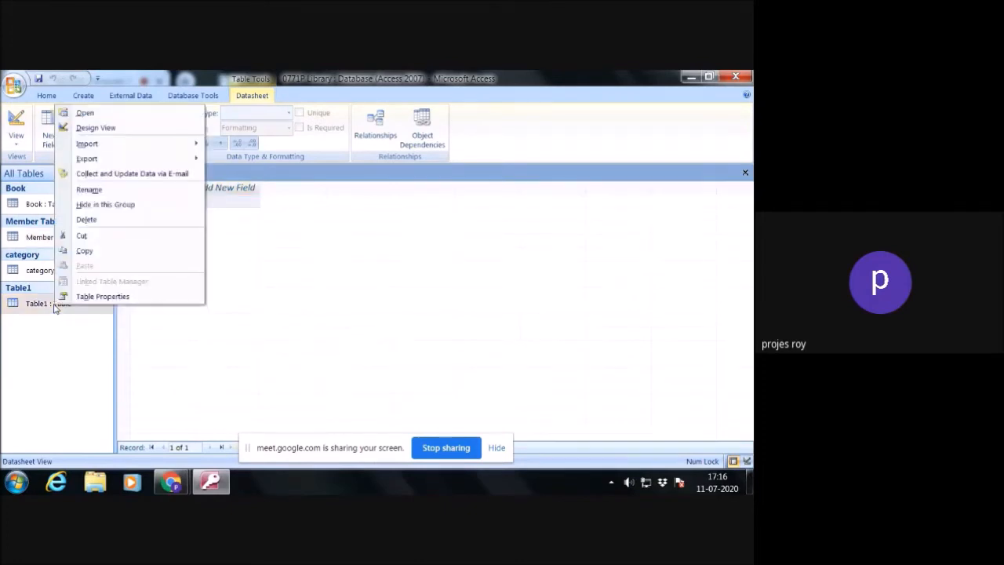
click(105, 130)
text(Loan)
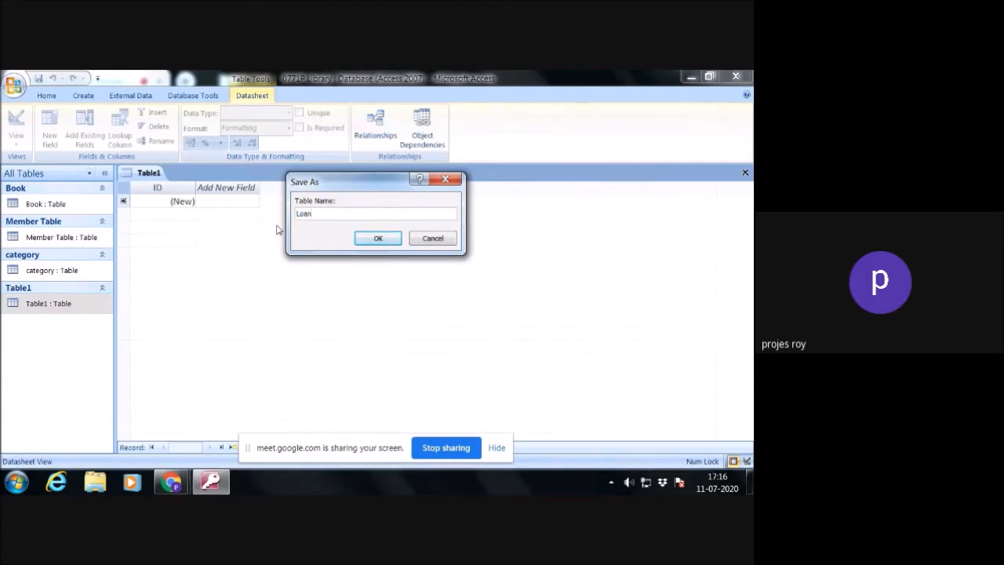
click(369, 239)
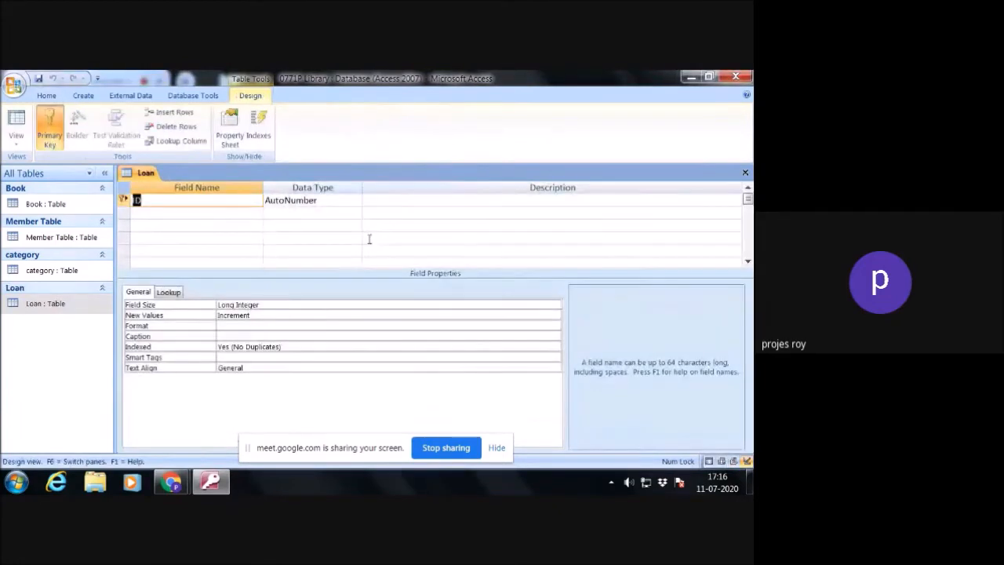
Step: Delete the default ID primary key field from the Loan table design
right_click(124, 205)
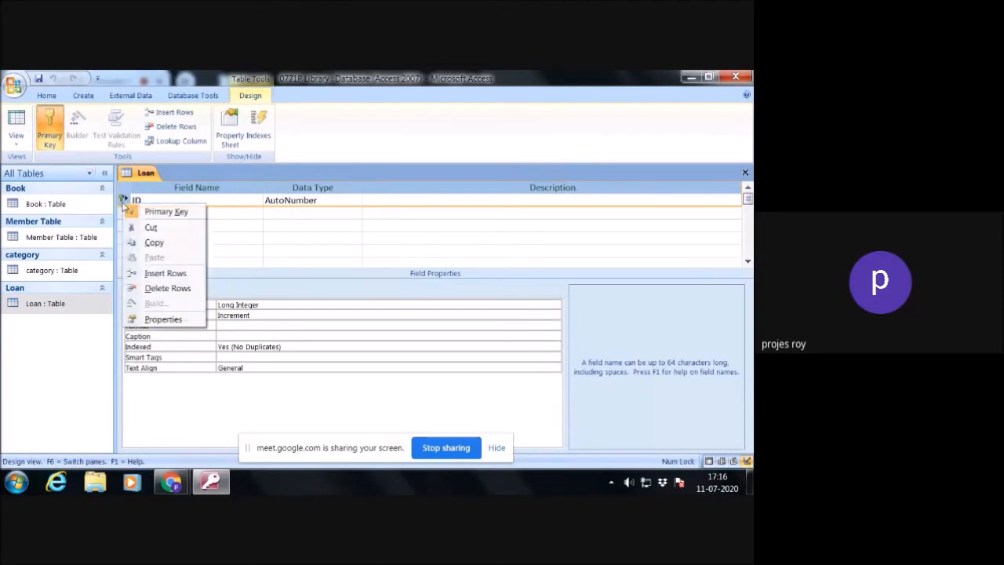
click(167, 288)
click(352, 312)
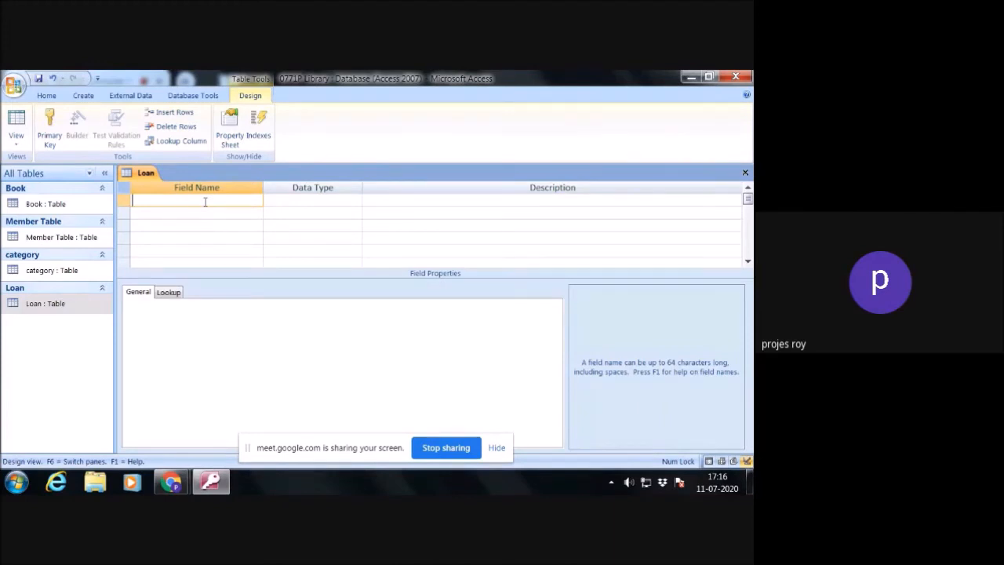
Step: Add a field named Accession No with the Number data type as the first field of the Loan table
text(Accession No)
click(330, 204)
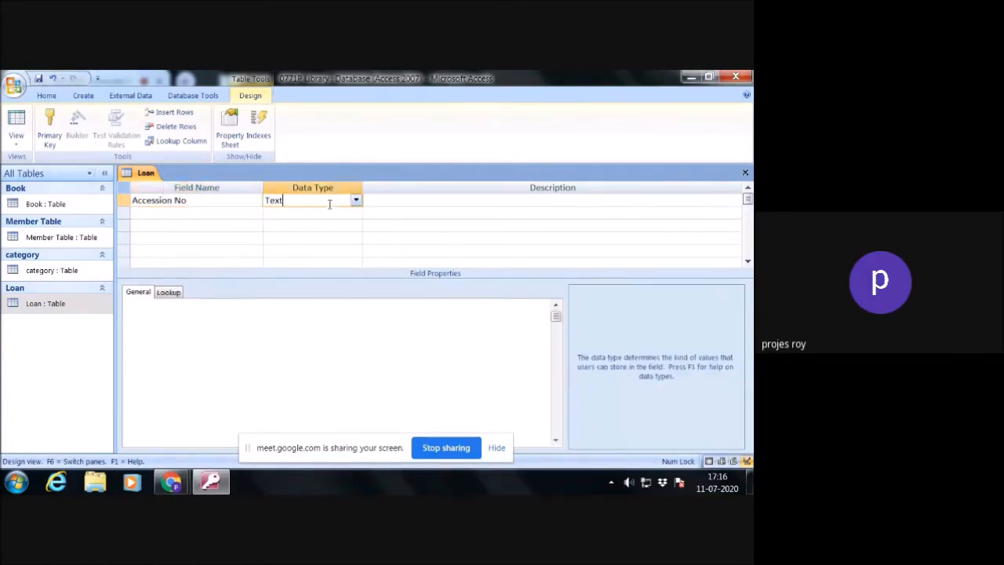
click(355, 200)
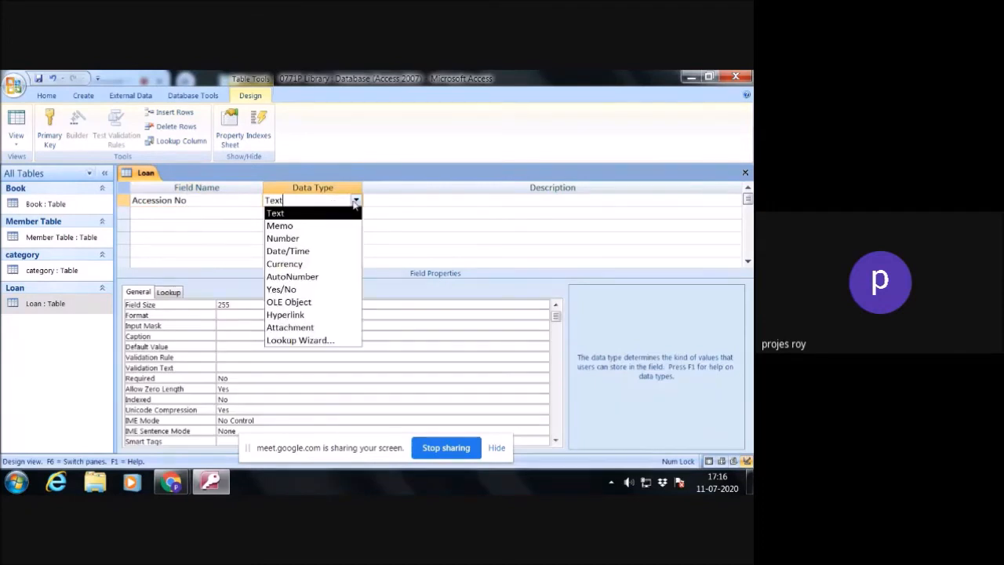
click(336, 239)
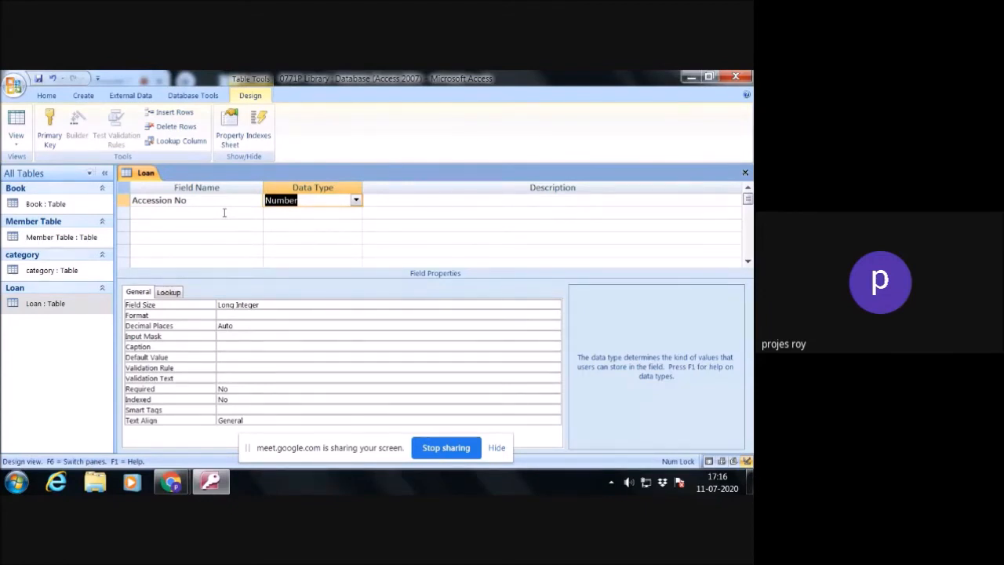
Step: Add a Member Id field with the Number data type below Accession No
click(224, 212)
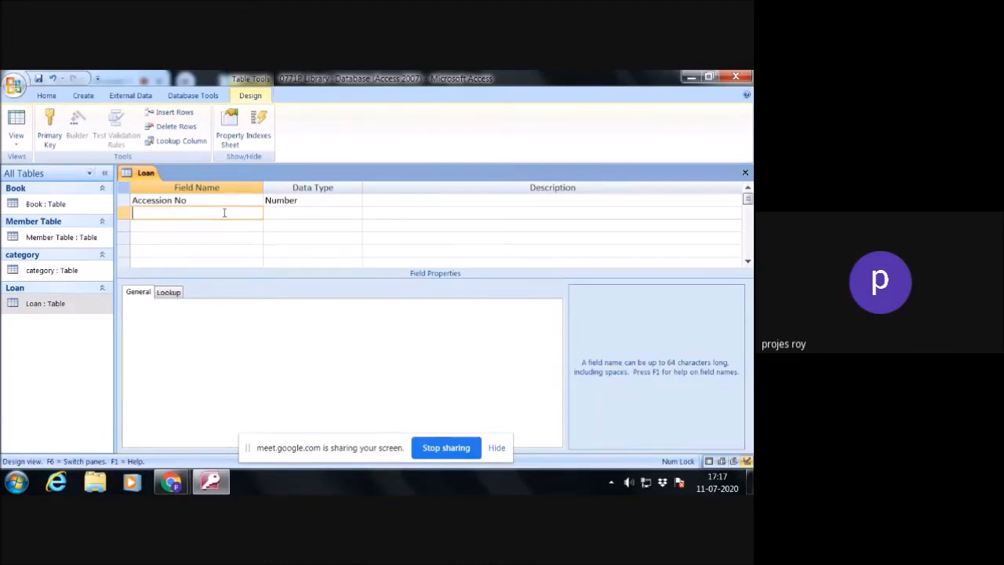
text(Member Id)
click(282, 215)
click(354, 212)
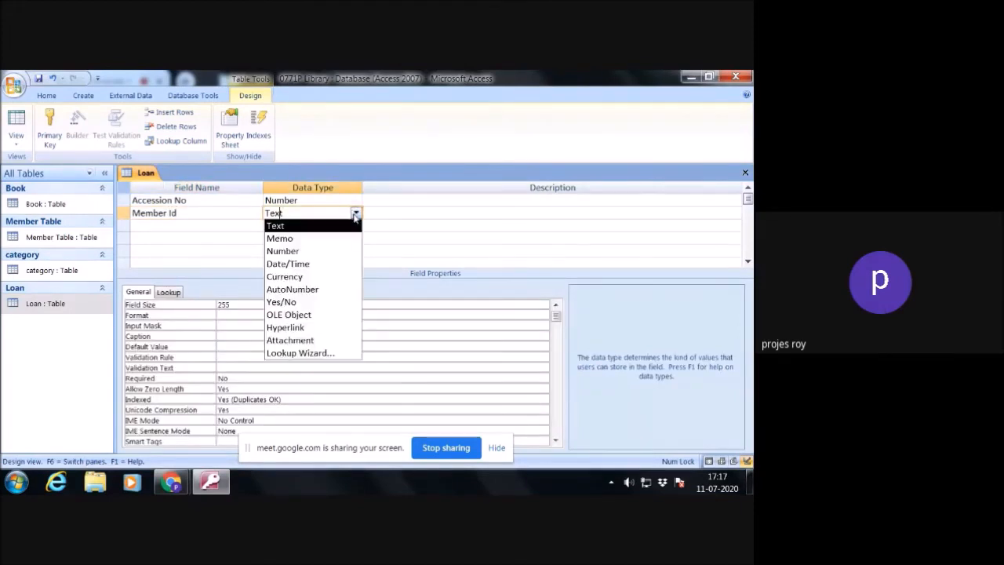
click(330, 251)
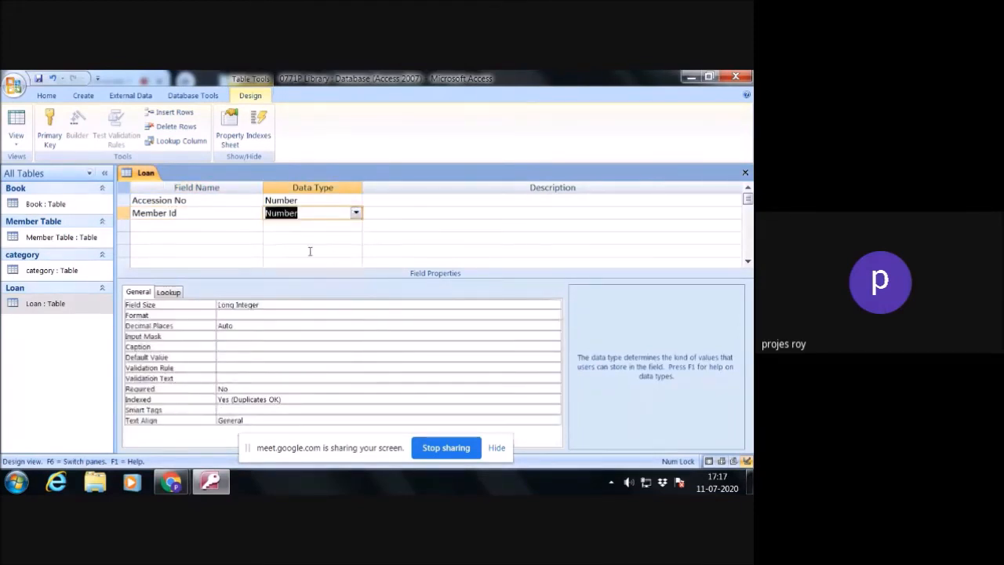
Step: Add a Date of Issue field with the Date/Time data type below Member Id
click(223, 228)
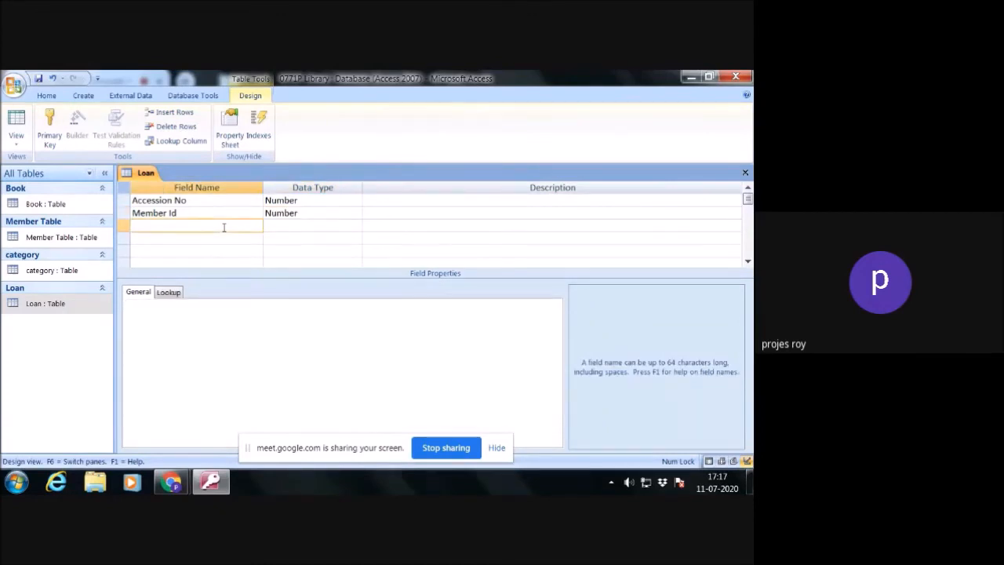
text(Date of Issue)
click(314, 226)
click(356, 225)
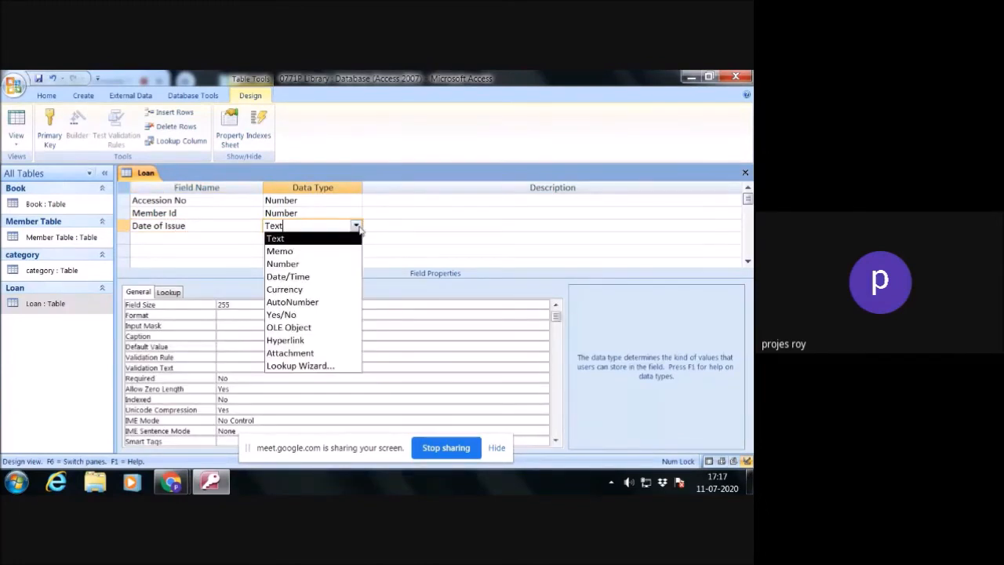
click(333, 278)
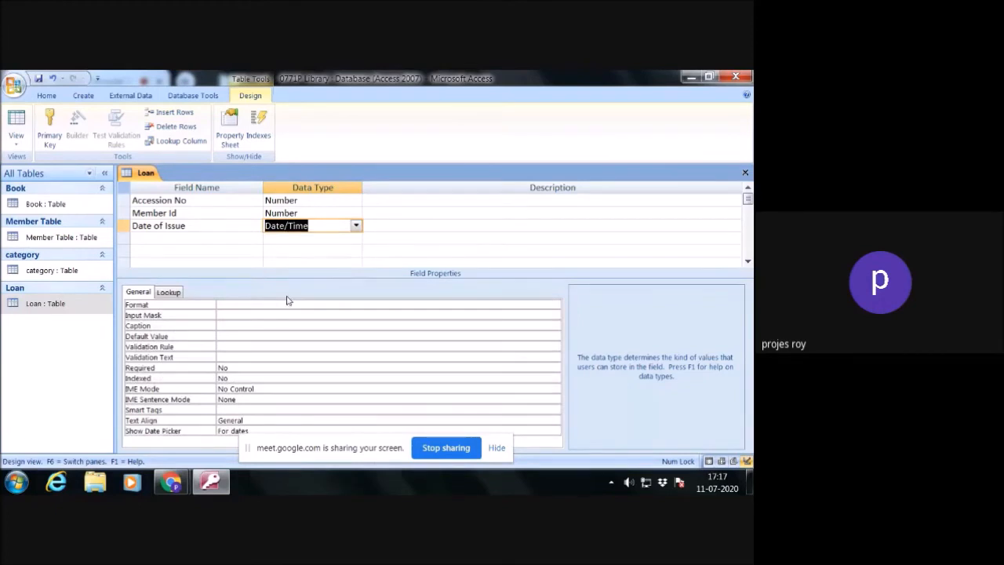
Step: Set the Date of Issue field's format to Medium Date and its default value to =Date()
click(248, 303)
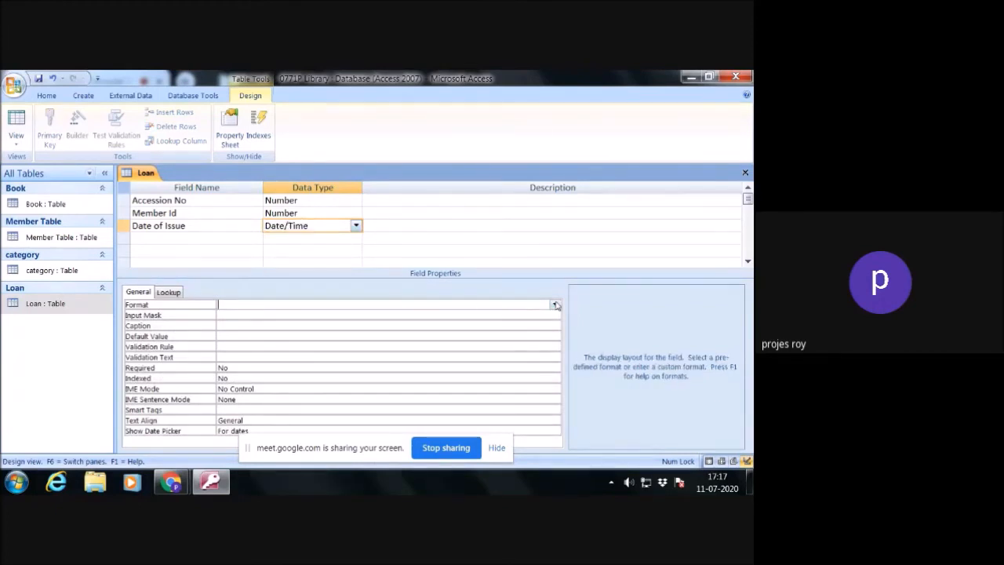
click(555, 305)
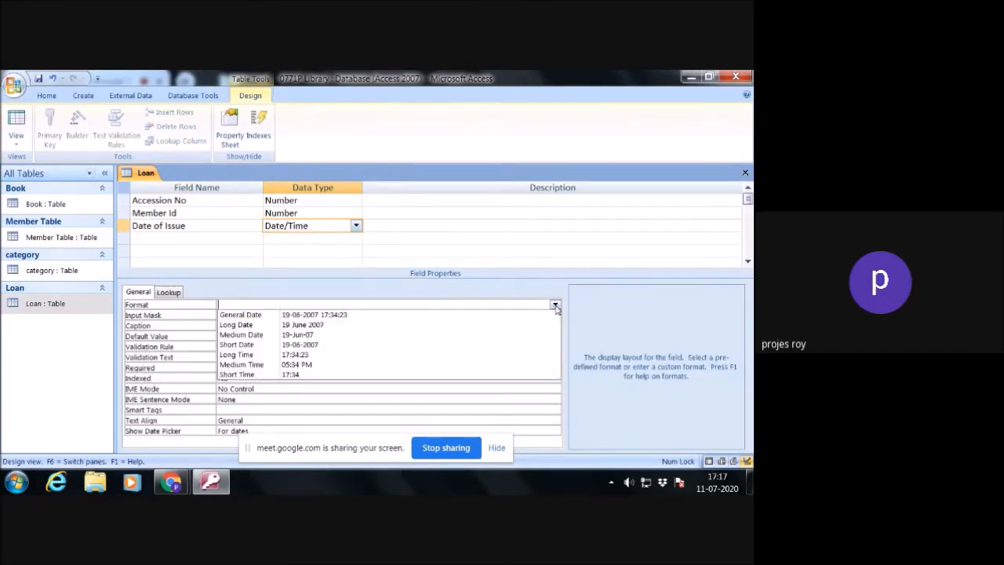
click(497, 336)
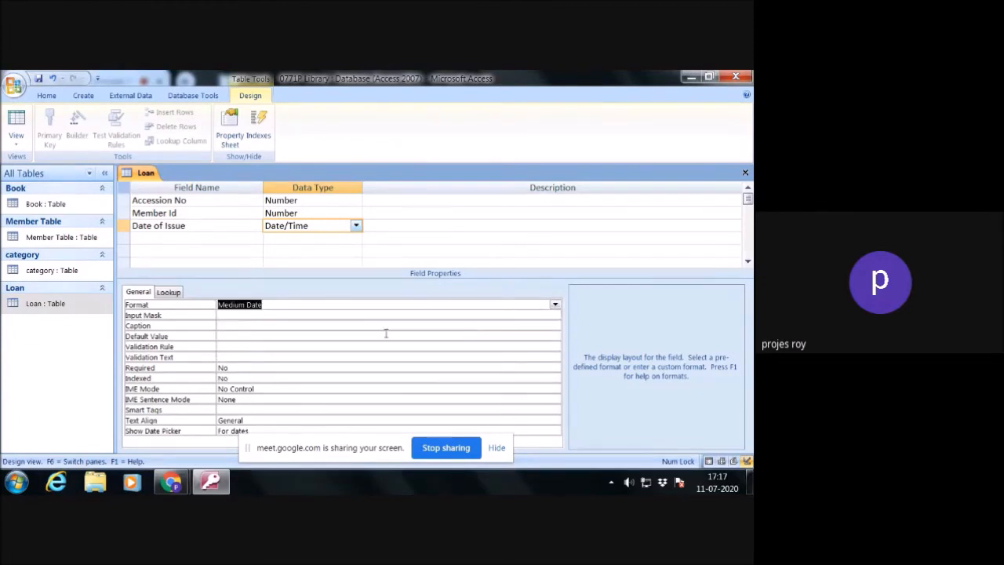
click(232, 336)
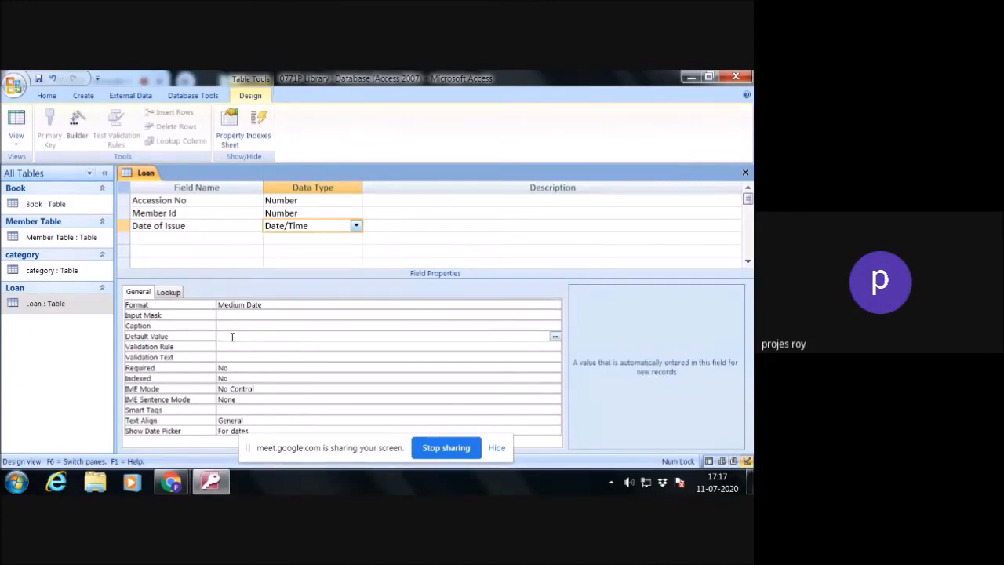
text(=date())
click(277, 346)
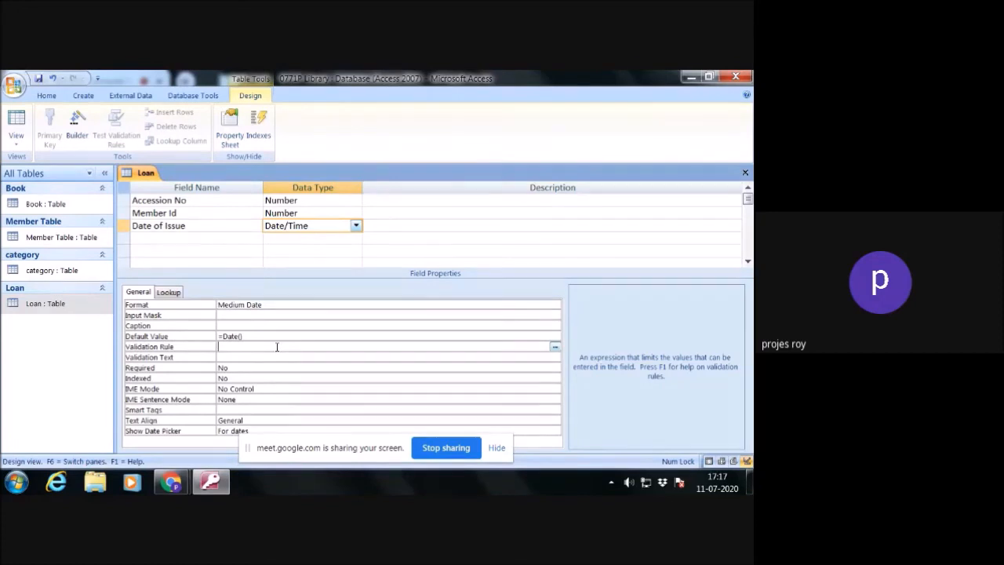
Step: Add a Date of Return field with the Date/Time data type below Date of Issue
click(202, 242)
text(Date of Return)
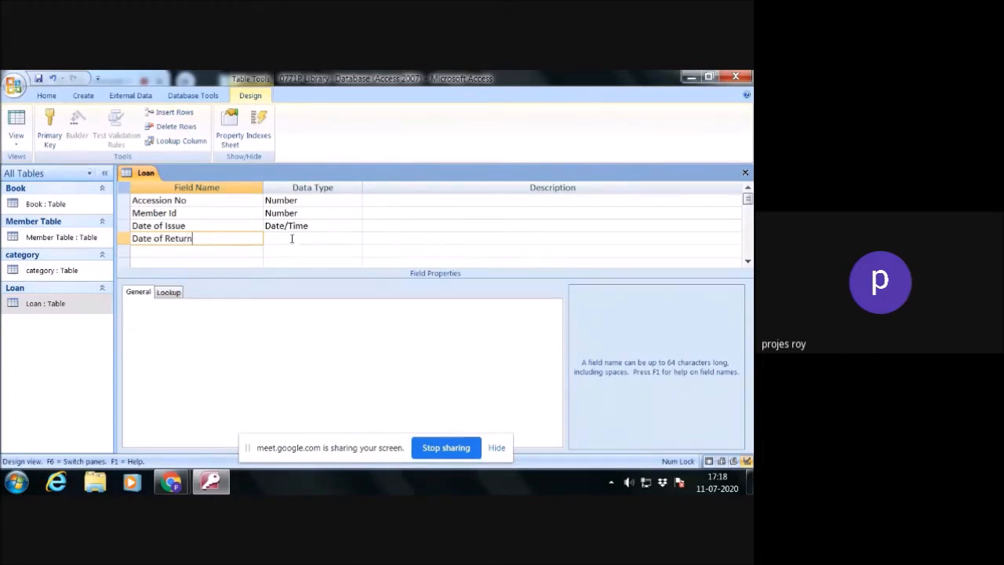
click(291, 239)
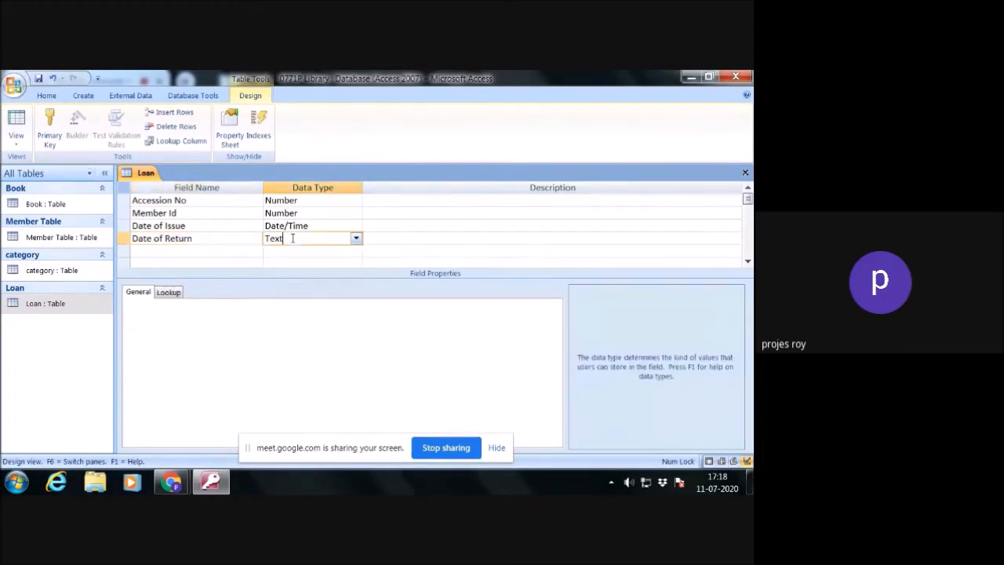
click(355, 238)
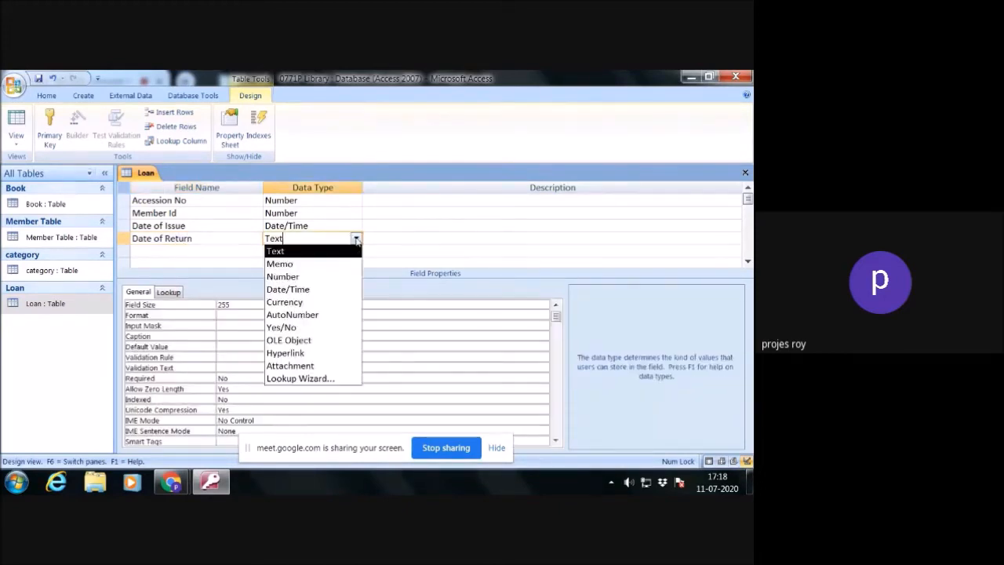
click(341, 289)
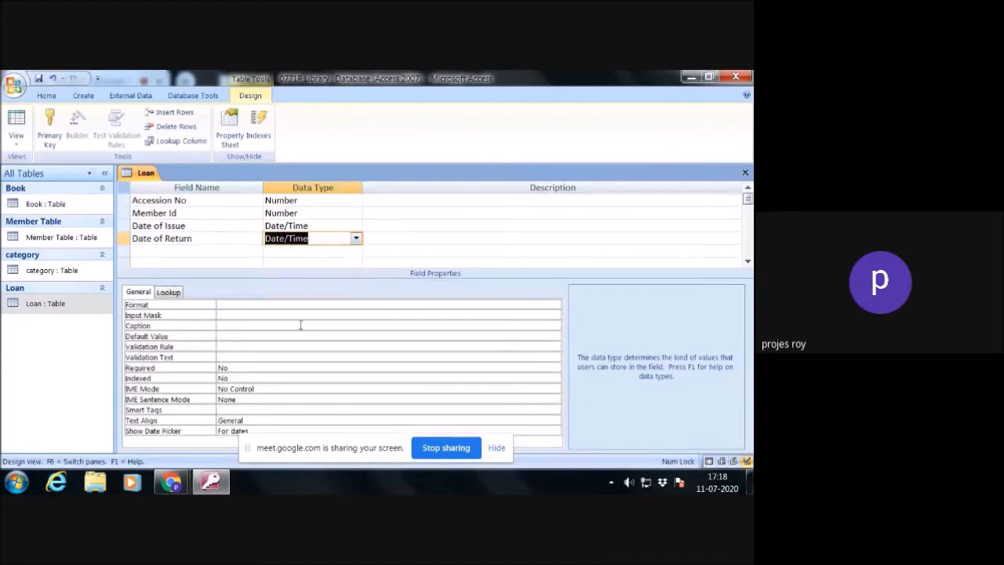
Step: Set the Date of Return field's format to Medium Date and its default value to =Date()+5
click(242, 304)
click(554, 305)
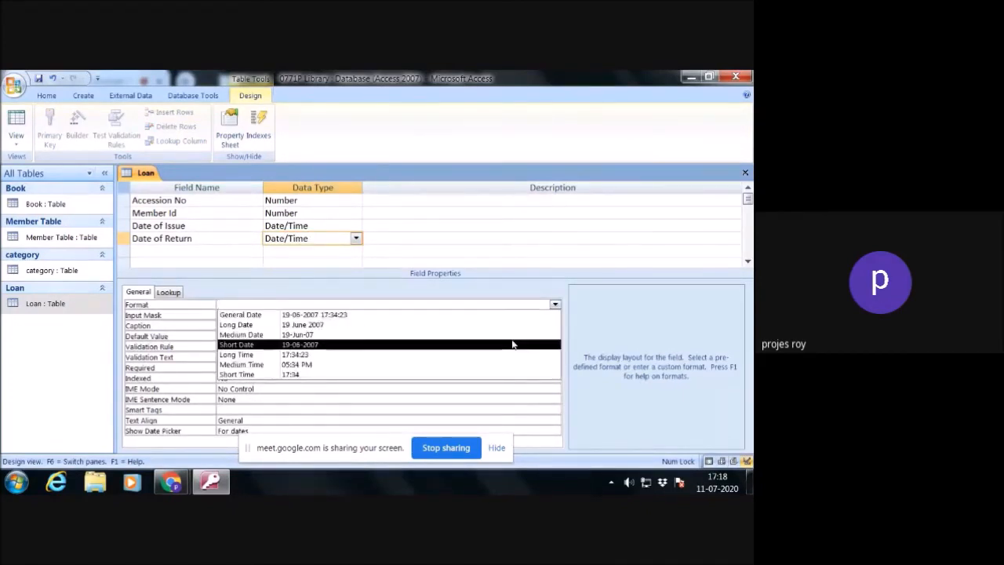
click(511, 335)
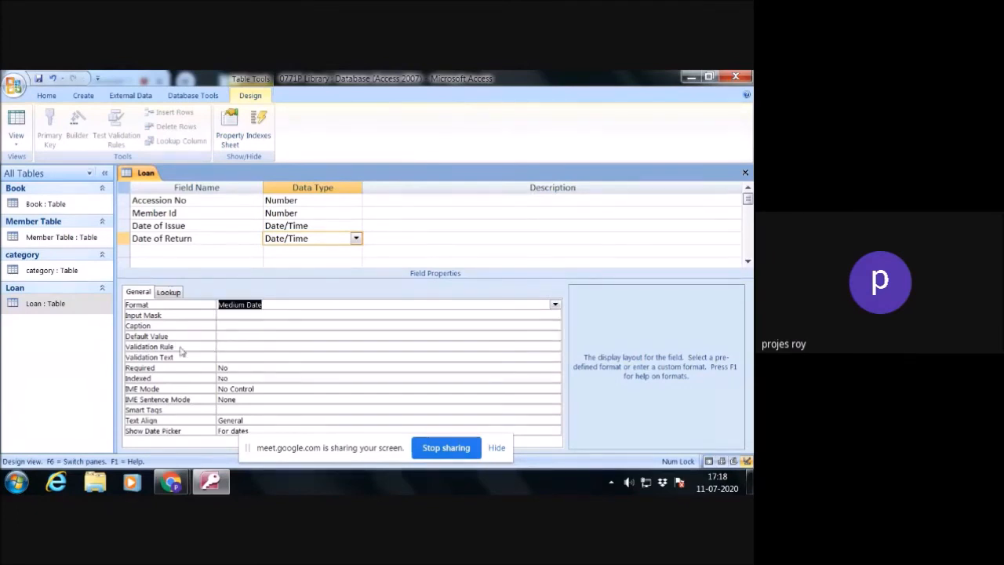
click(232, 335)
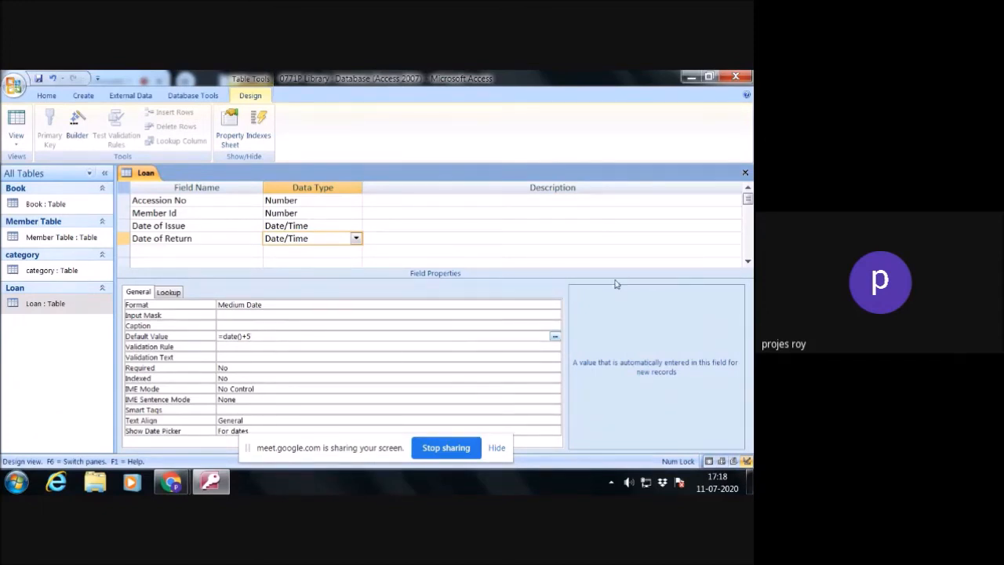
Step: Close the Loan table with its design saved, reopen it in Datasheet View to check the default dates, and close it
click(745, 173)
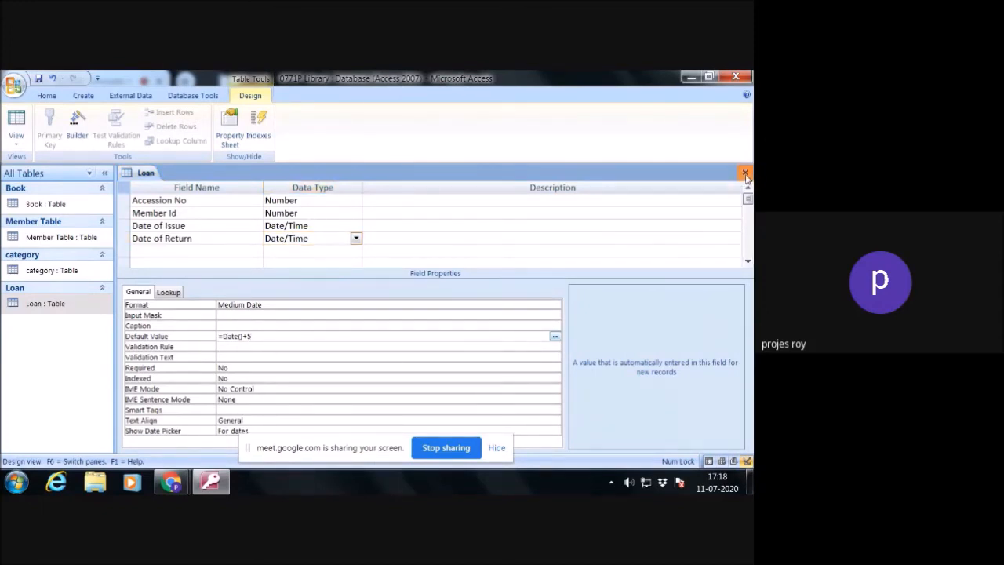
click(328, 310)
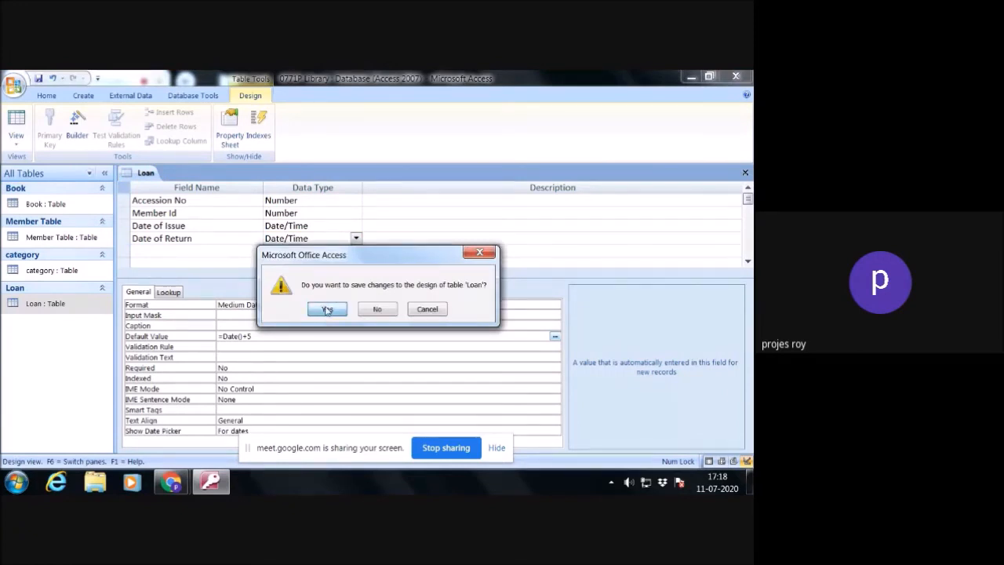
double_click(65, 304)
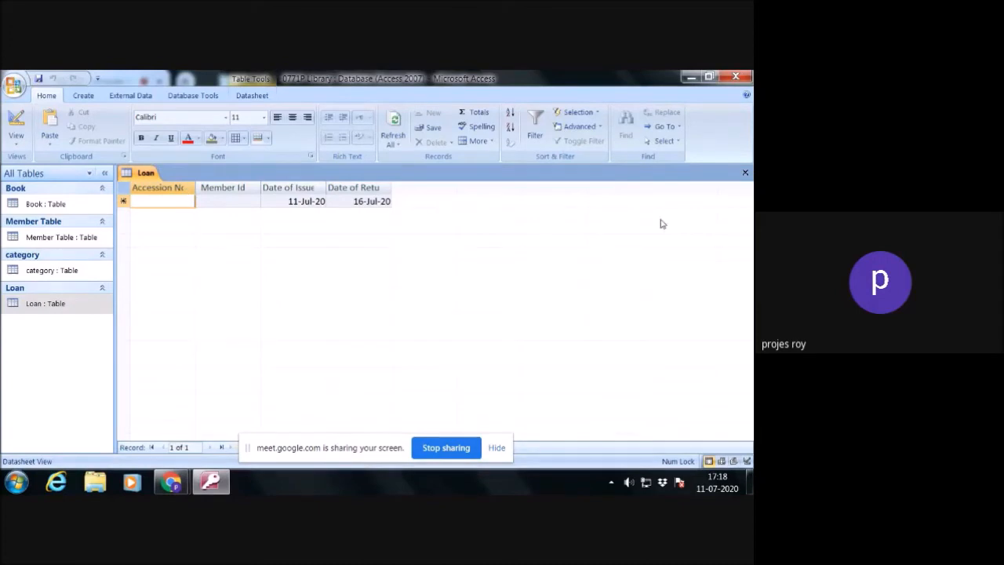
click(745, 173)
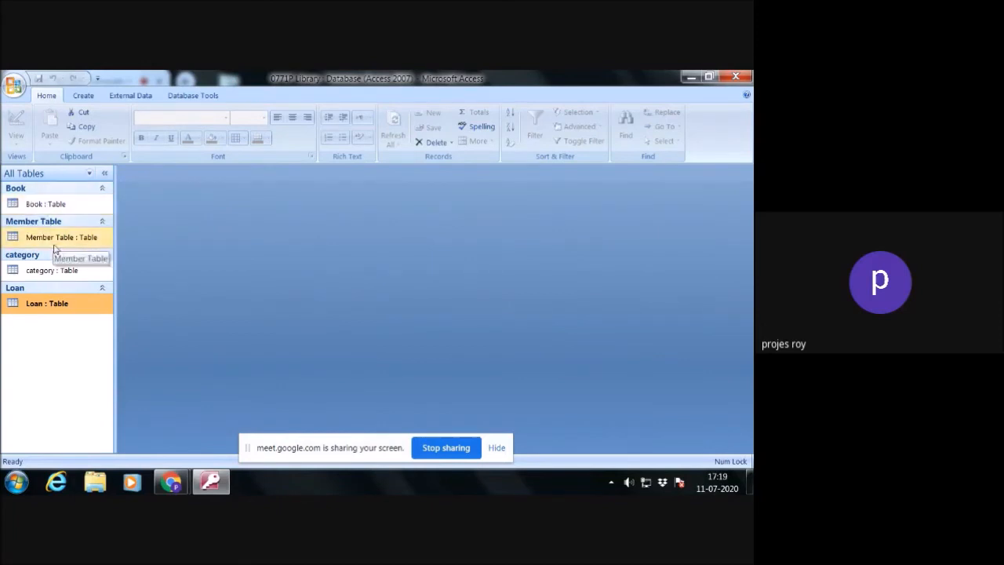
Step: Start a form with the Form Wizard using all fields of the Book table and the Columnar layout
click(80, 98)
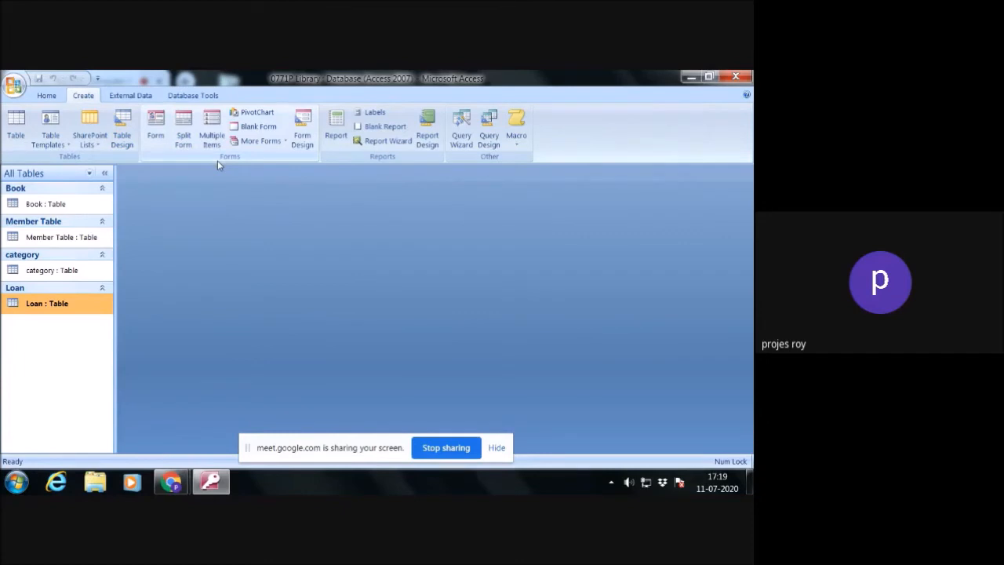
click(282, 144)
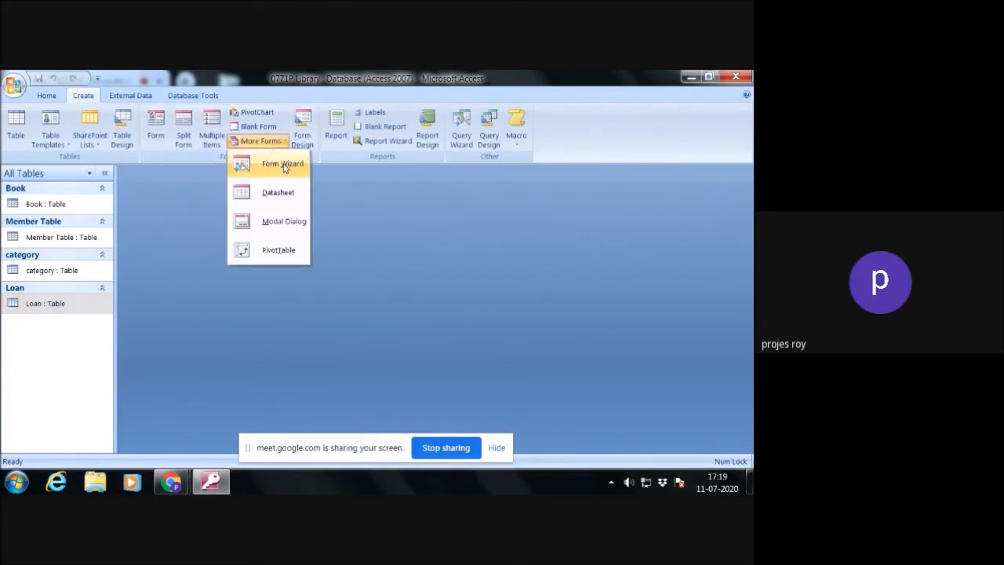
click(284, 164)
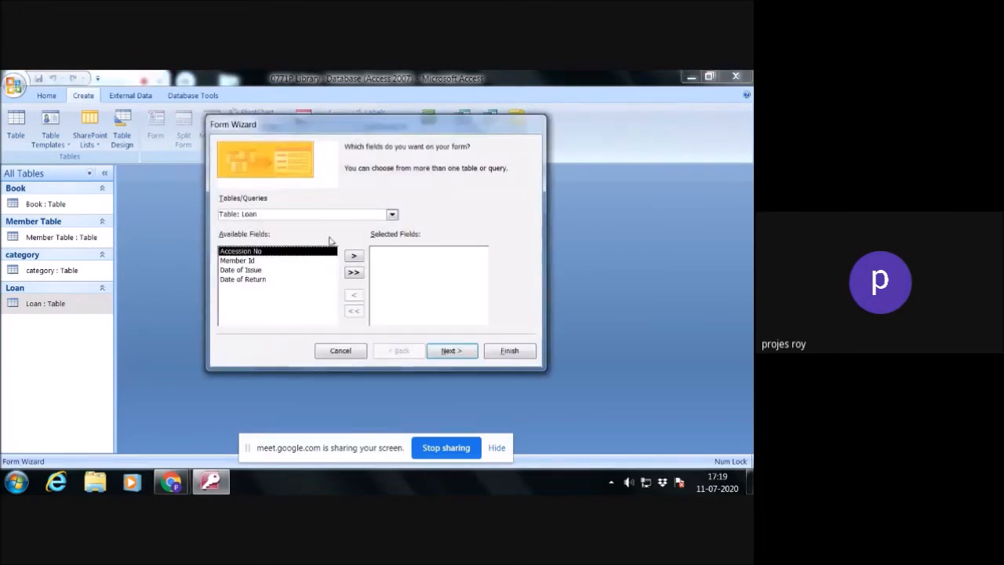
click(392, 214)
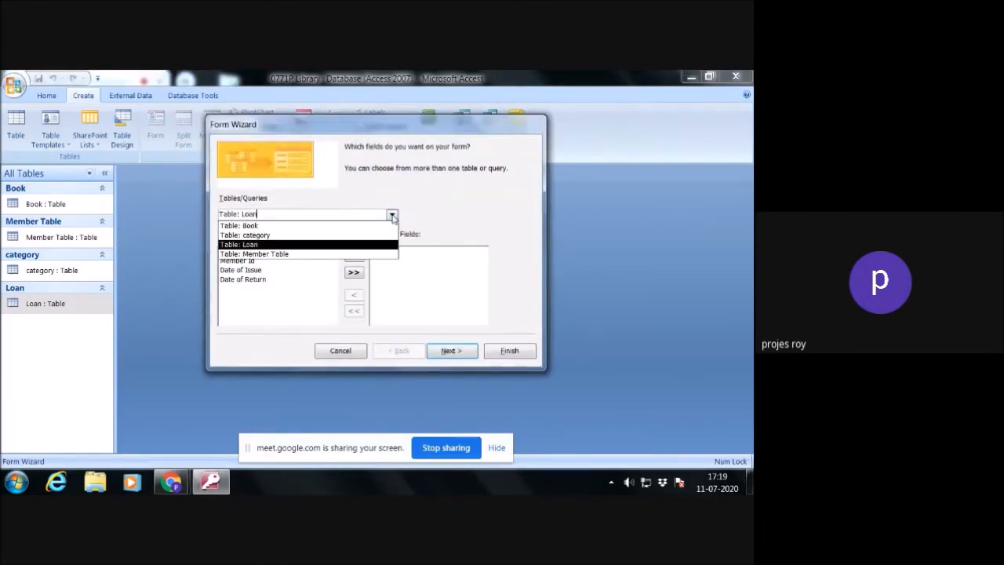
click(370, 227)
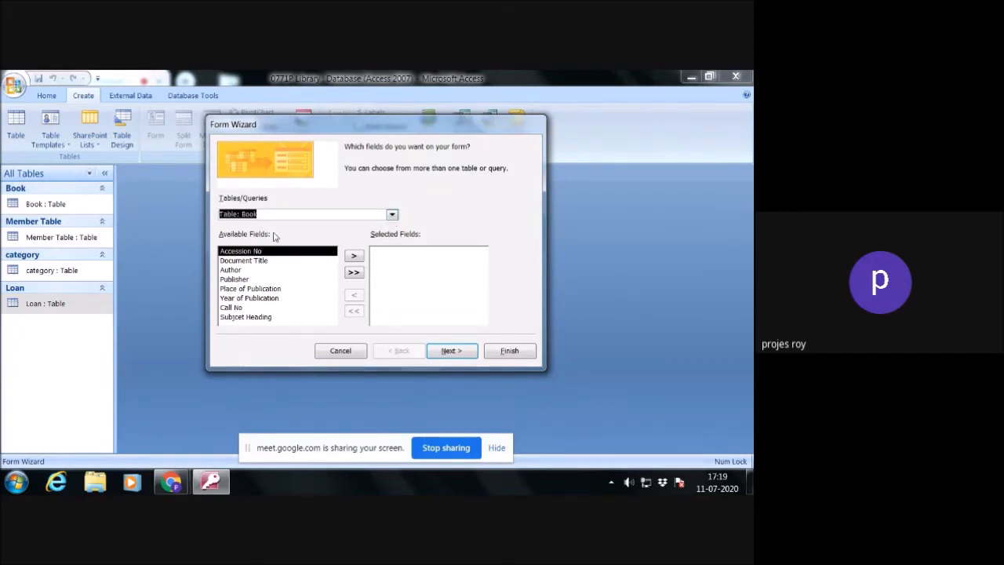
click(354, 272)
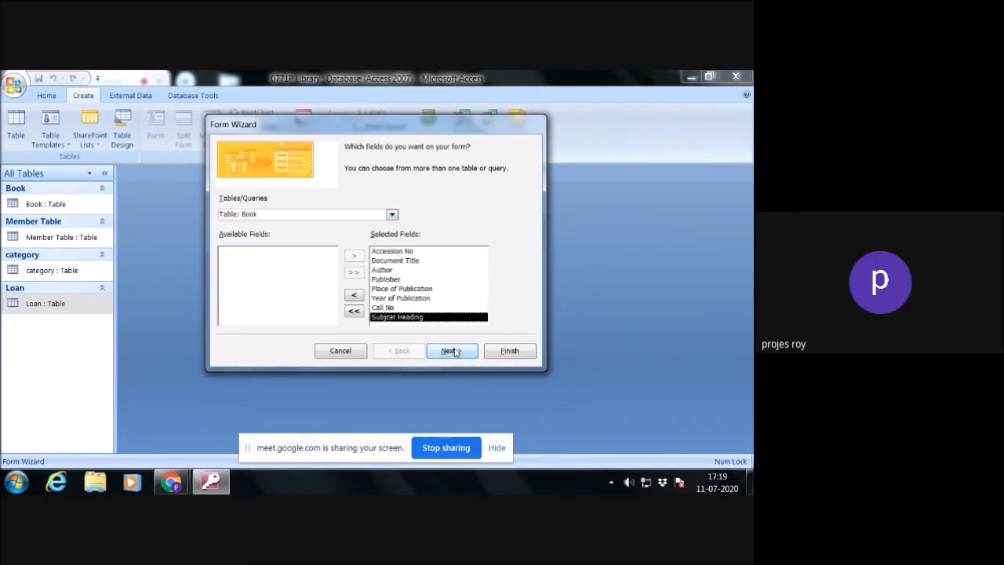
click(453, 353)
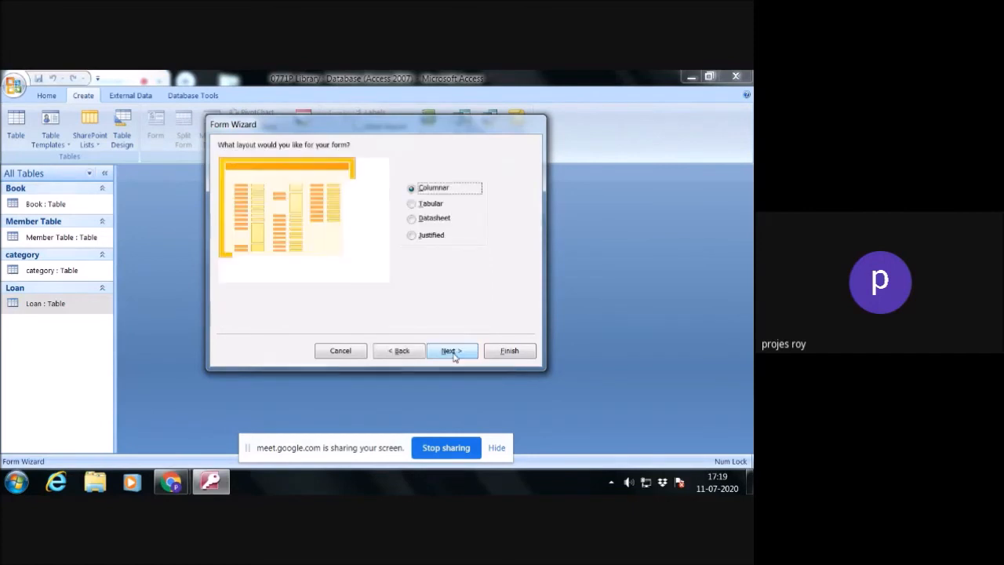
click(453, 353)
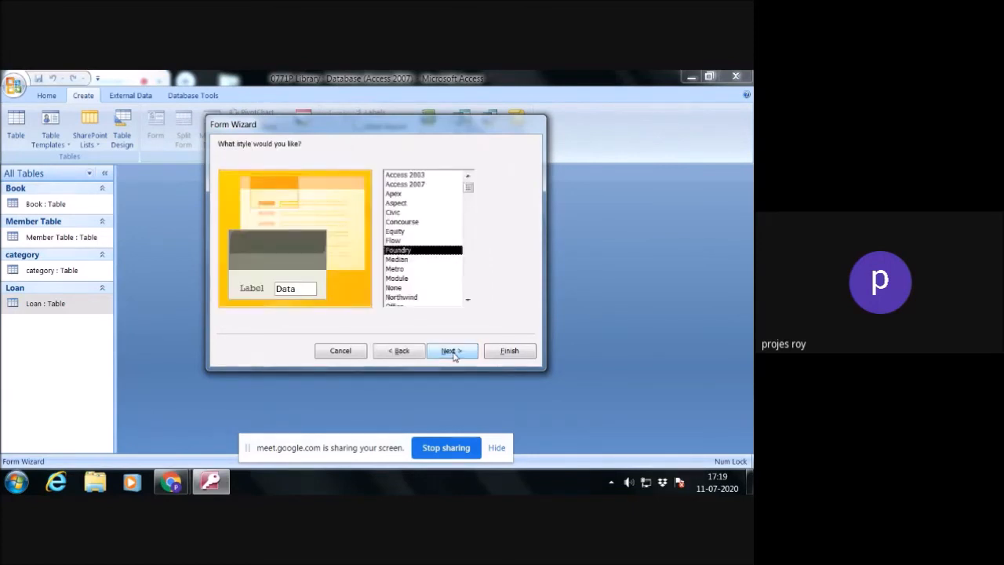
Step: Apply the Equity style to the Book form and finish the wizard, keeping the default title
click(400, 241)
click(398, 232)
click(452, 350)
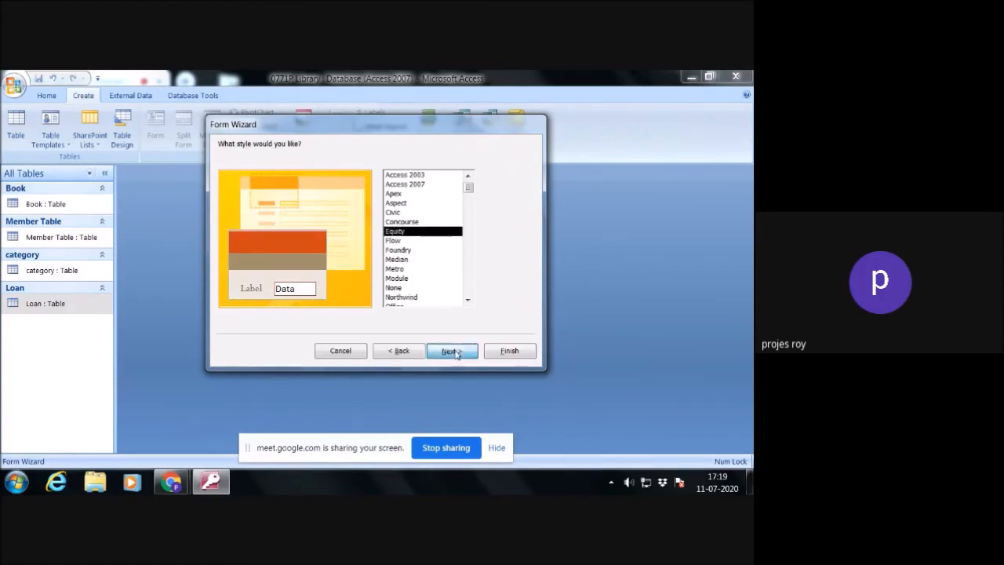
click(495, 352)
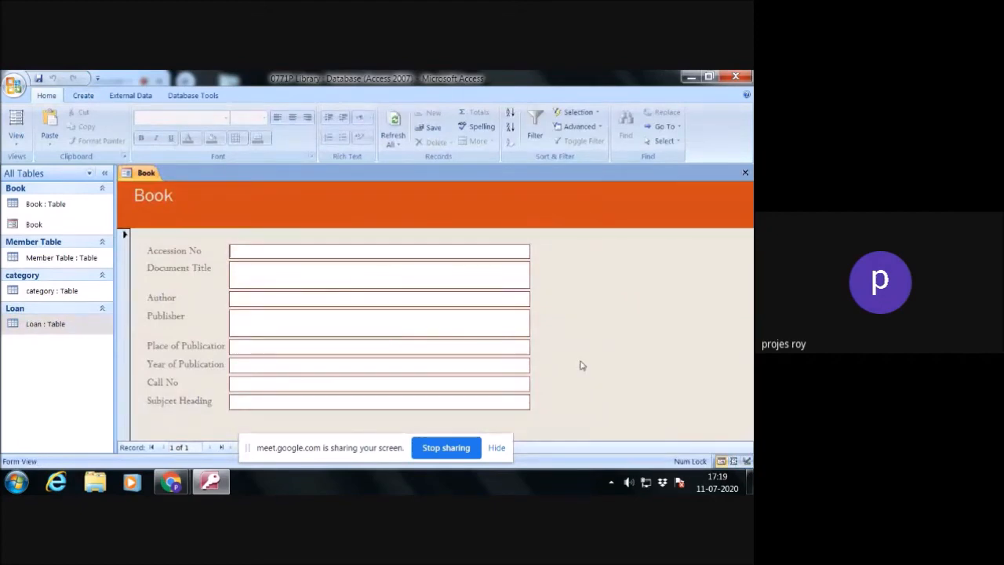
Step: In Design View, add a command button to the form header that goes to the next record, labelled with the text Next Record
right_click(276, 207)
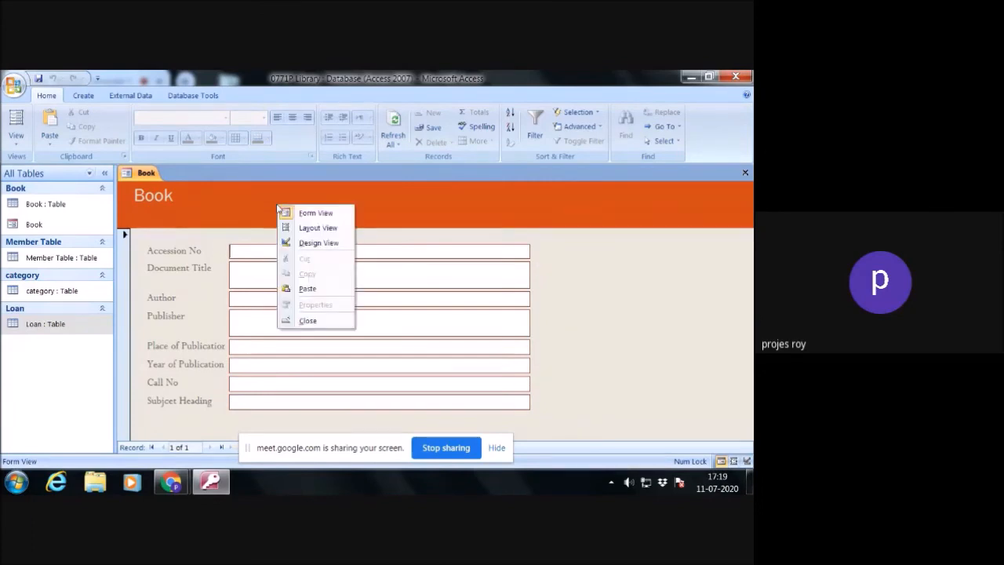
click(318, 242)
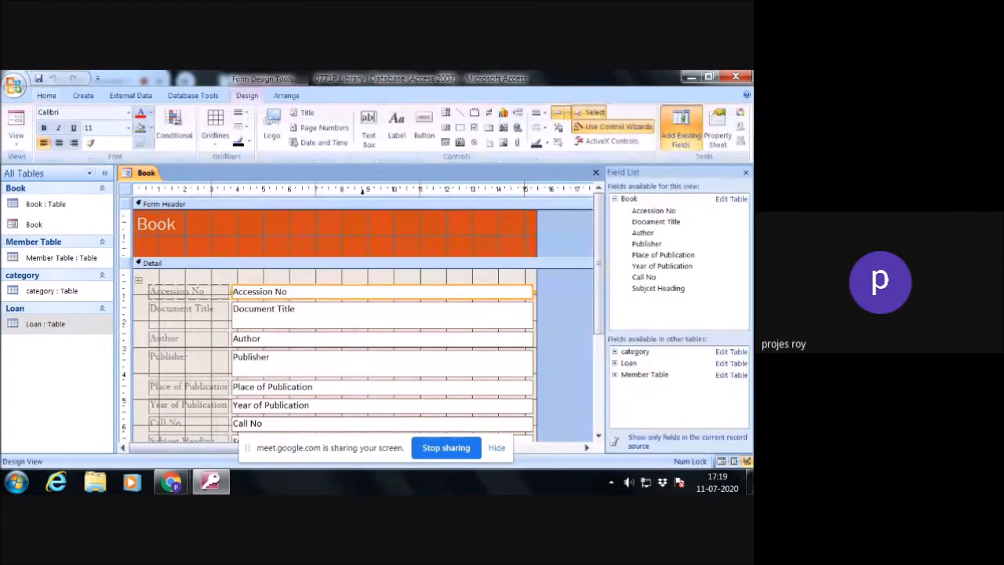
click(424, 129)
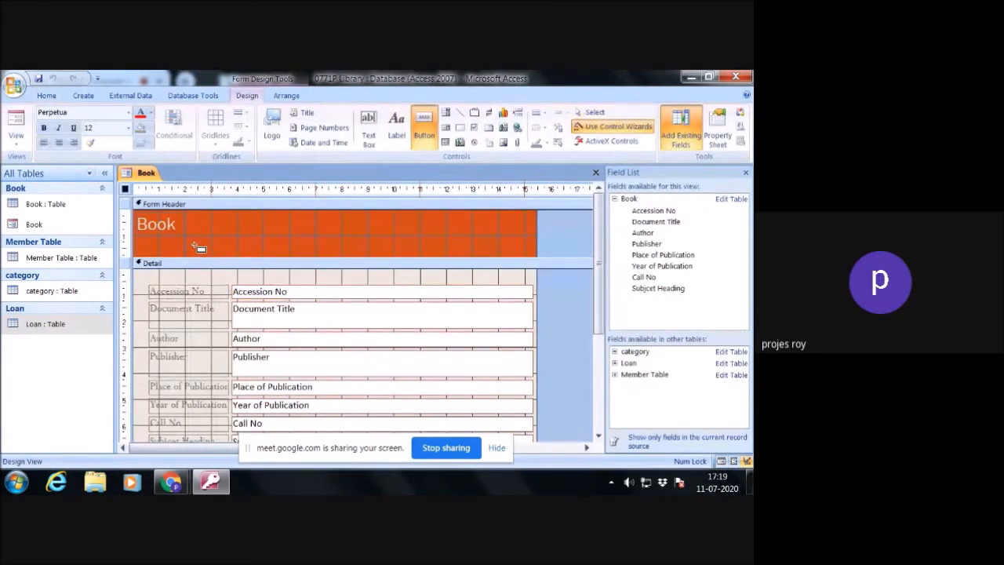
drag(202, 251, 240, 254)
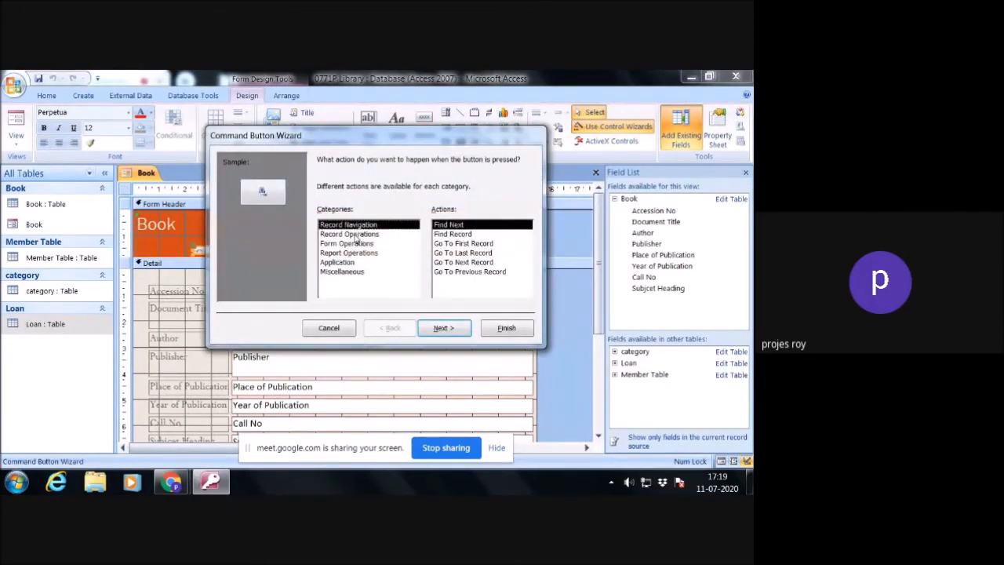
click(464, 264)
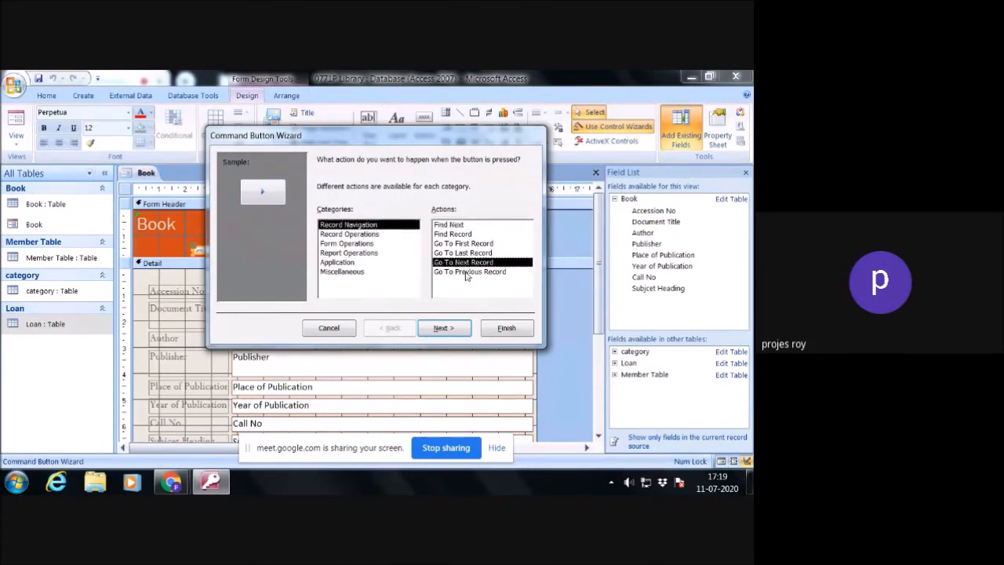
click(457, 329)
click(335, 214)
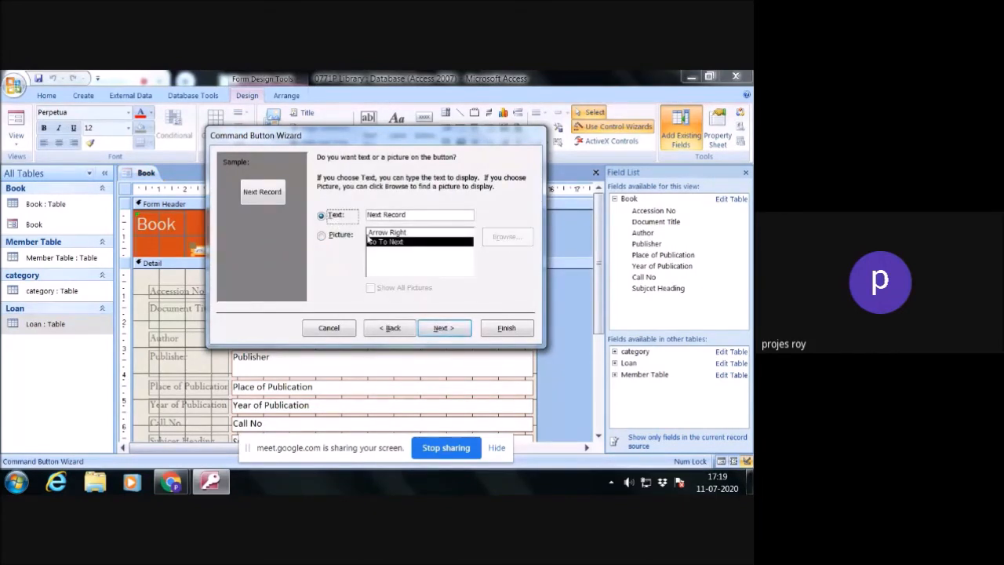
click(442, 327)
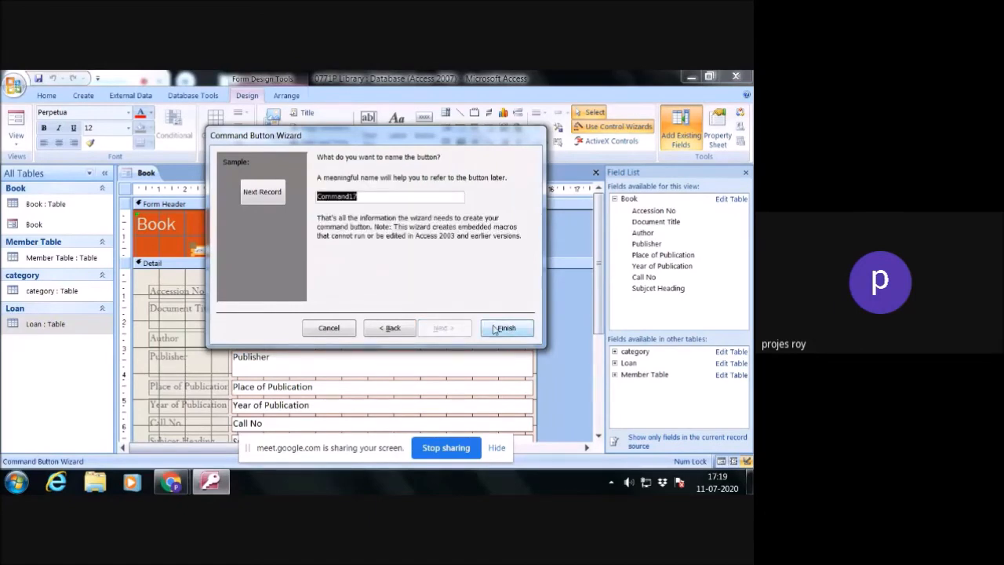
click(506, 327)
Step: Add a Go To Previous Record command button beside Next Record in the header, labelled with the text Previous Record
click(422, 126)
drag(259, 248, 306, 264)
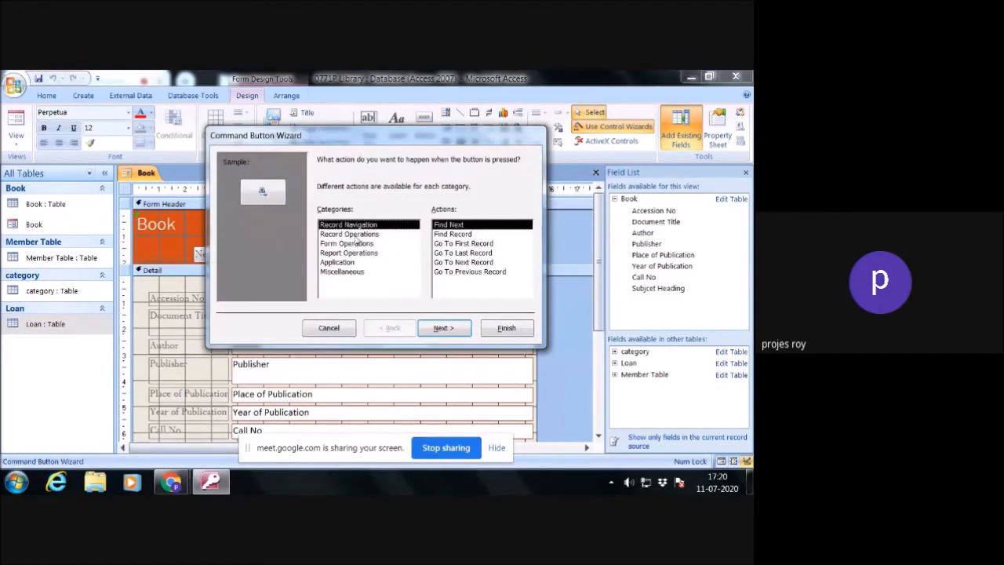
click(482, 271)
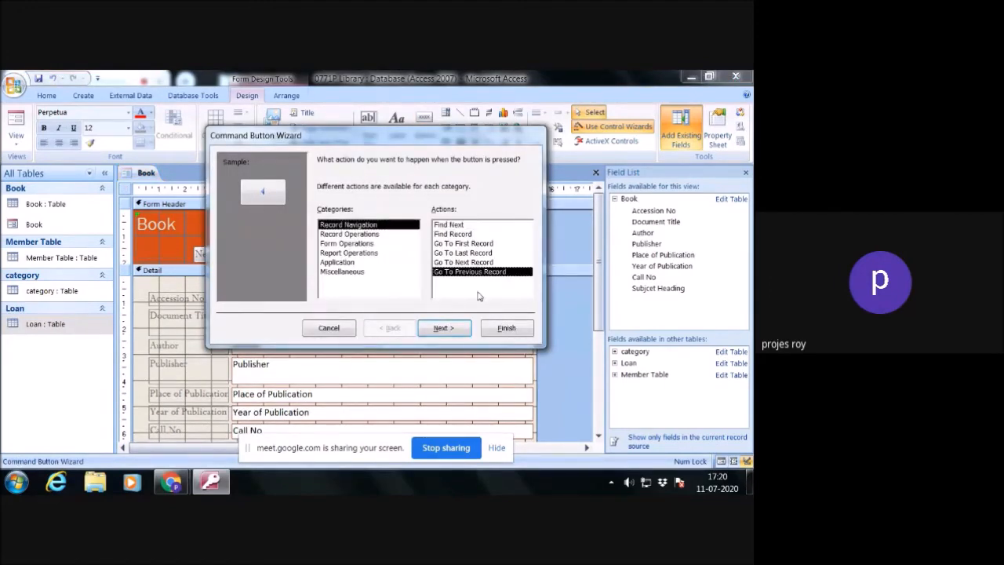
click(450, 329)
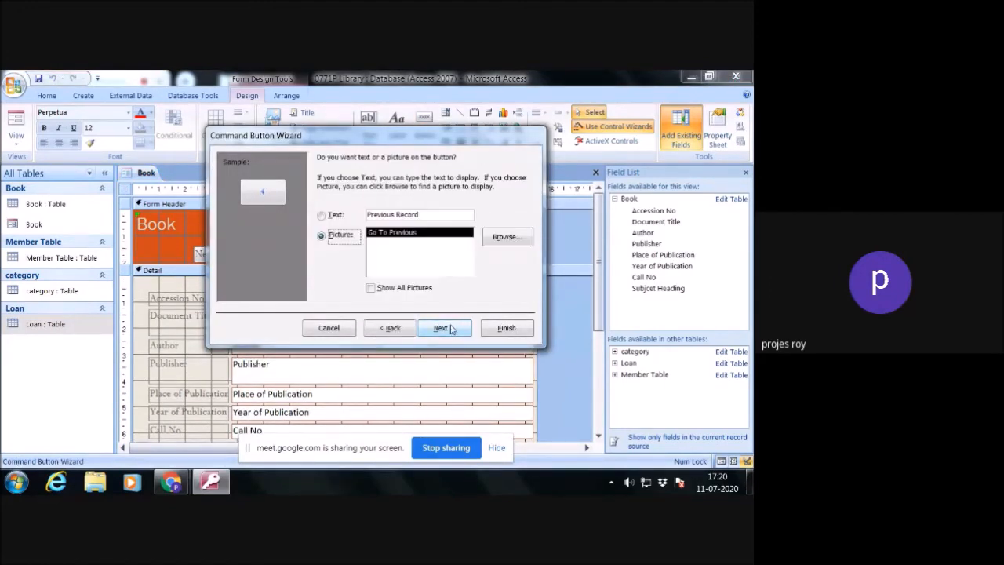
click(321, 216)
click(445, 329)
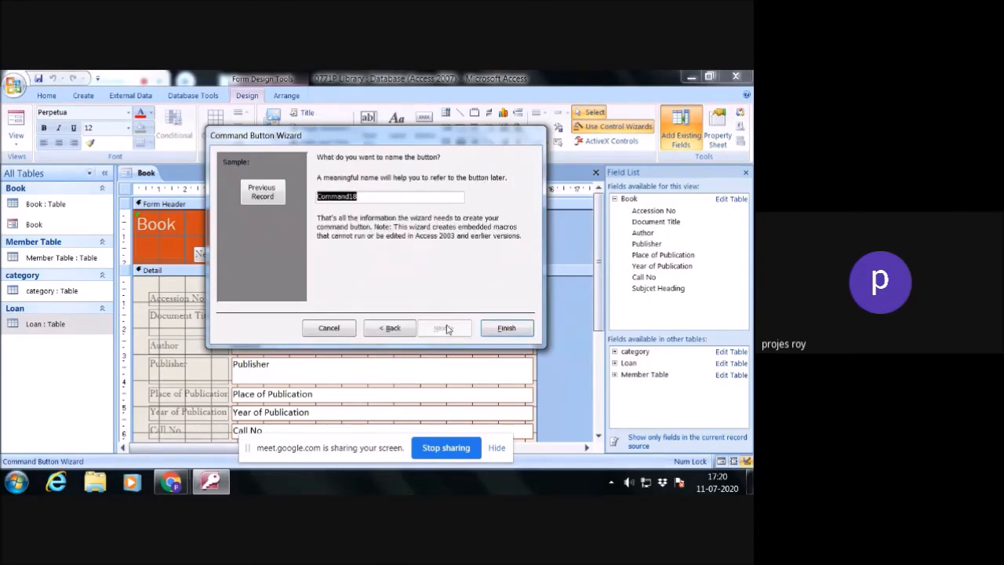
click(506, 331)
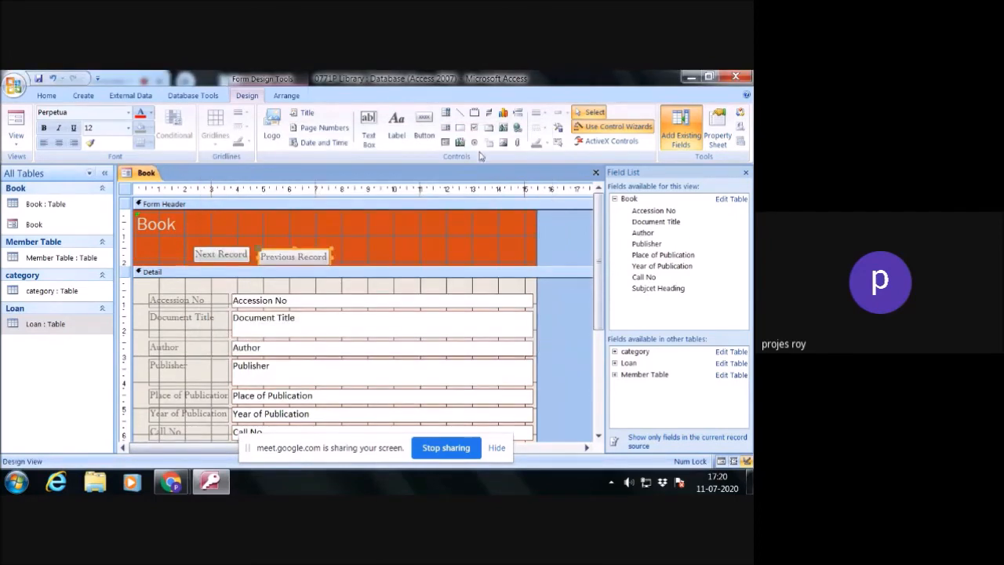
Step: Add a command button for the Save Record operation beside Previous Record, showing the text Save Record
click(424, 124)
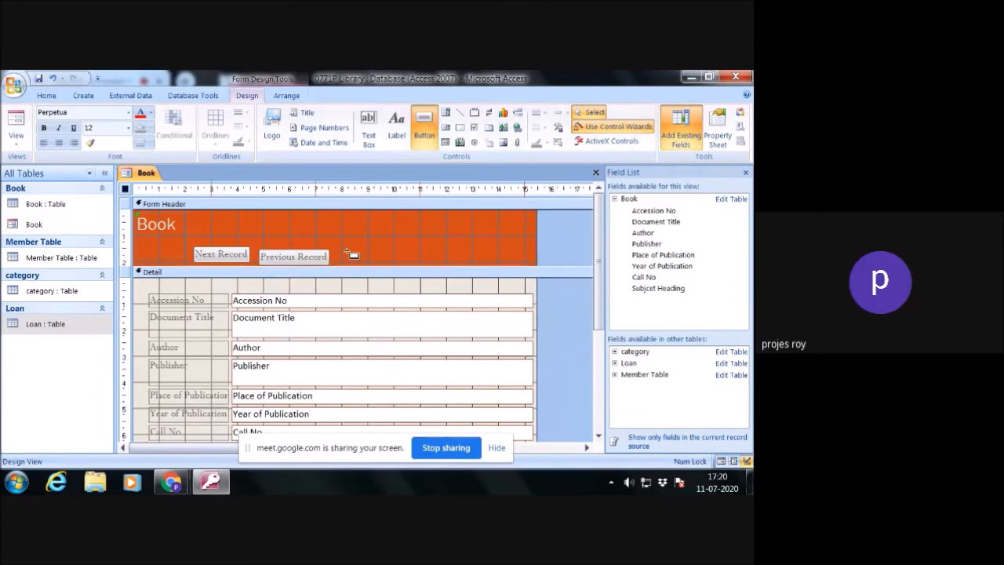
drag(340, 249, 404, 263)
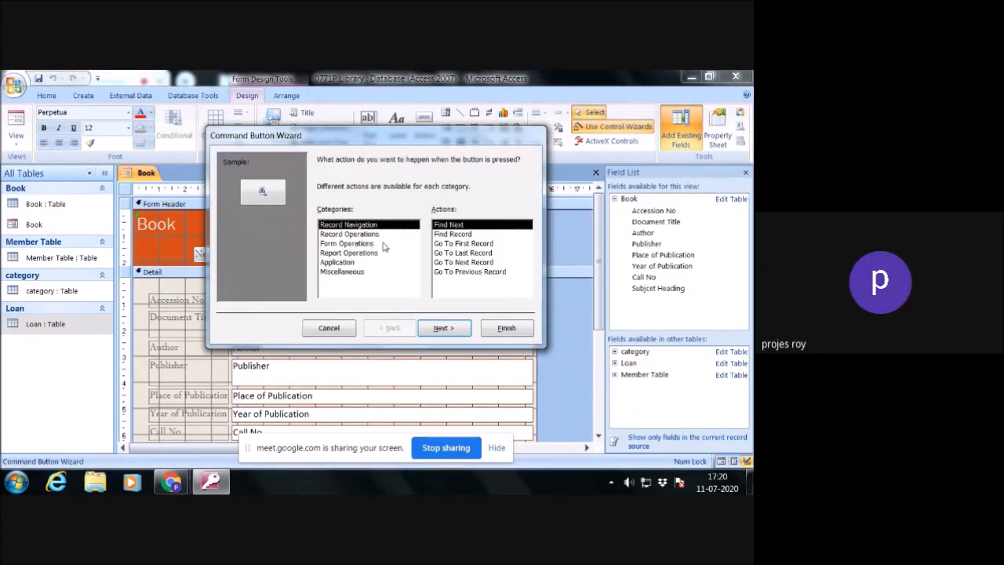
click(375, 238)
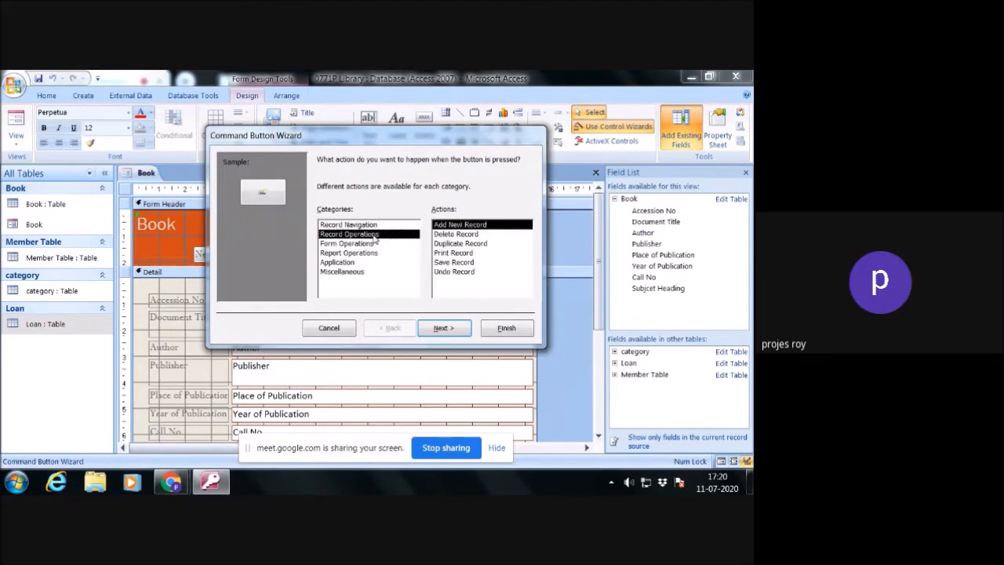
click(454, 262)
click(452, 328)
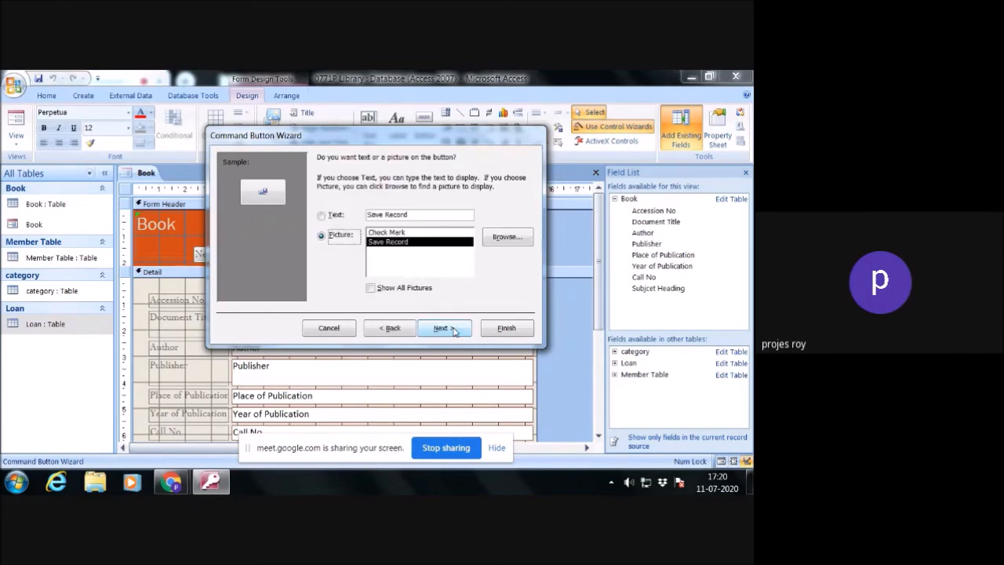
click(337, 216)
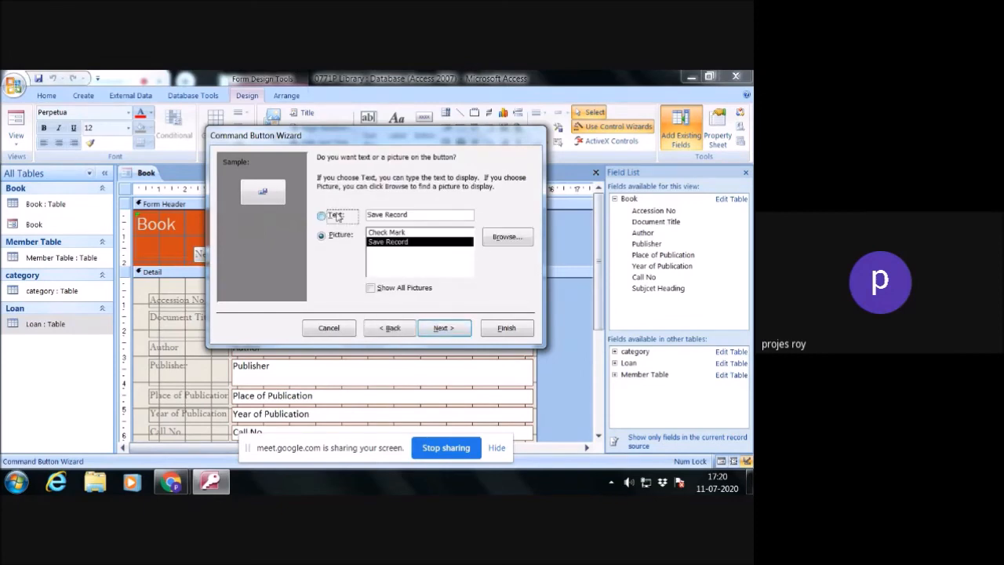
click(443, 328)
click(506, 327)
Step: Add a Close Form command button at the end of the header's button row, labelled with the text Close
click(424, 125)
drag(416, 251, 464, 267)
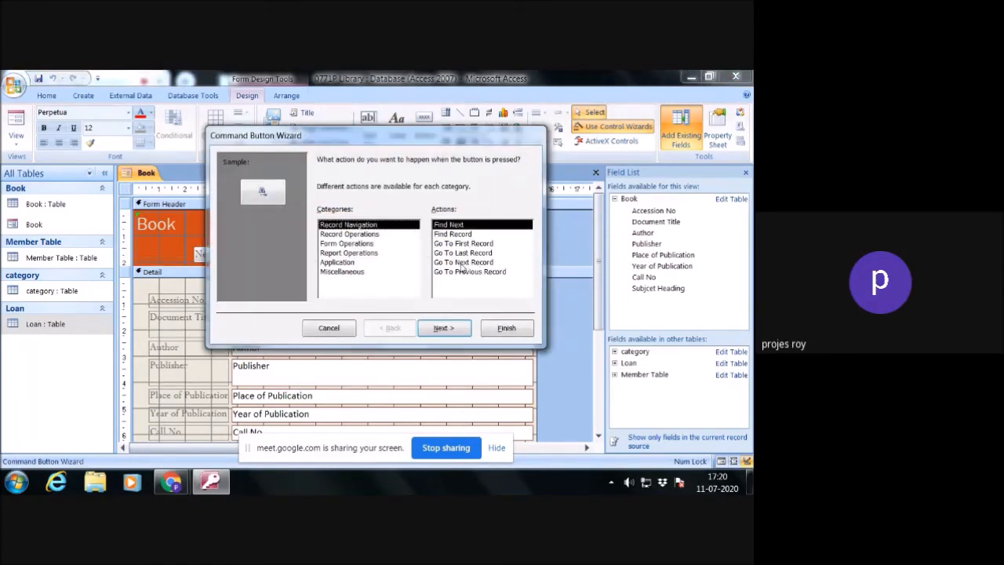
click(367, 245)
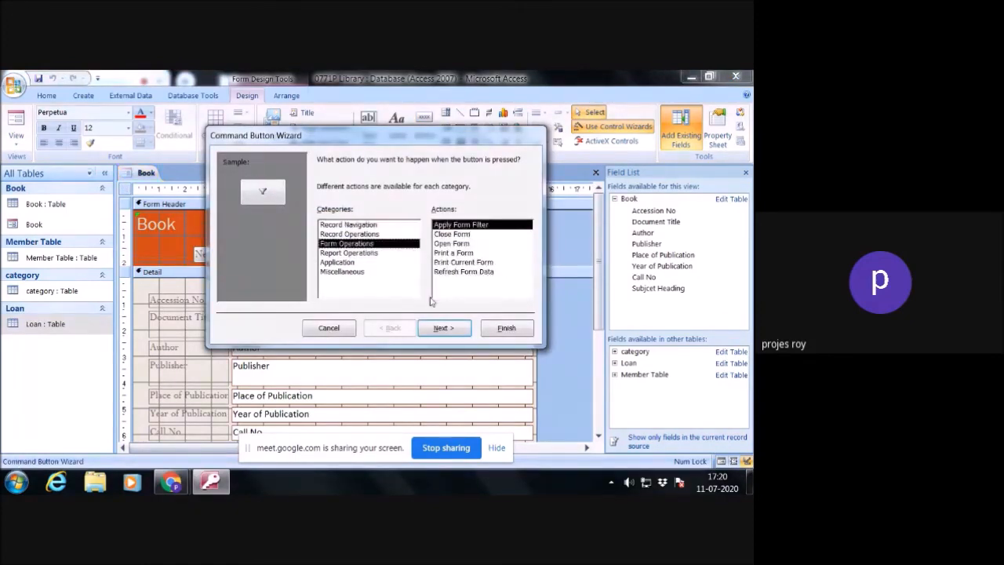
click(451, 234)
click(443, 328)
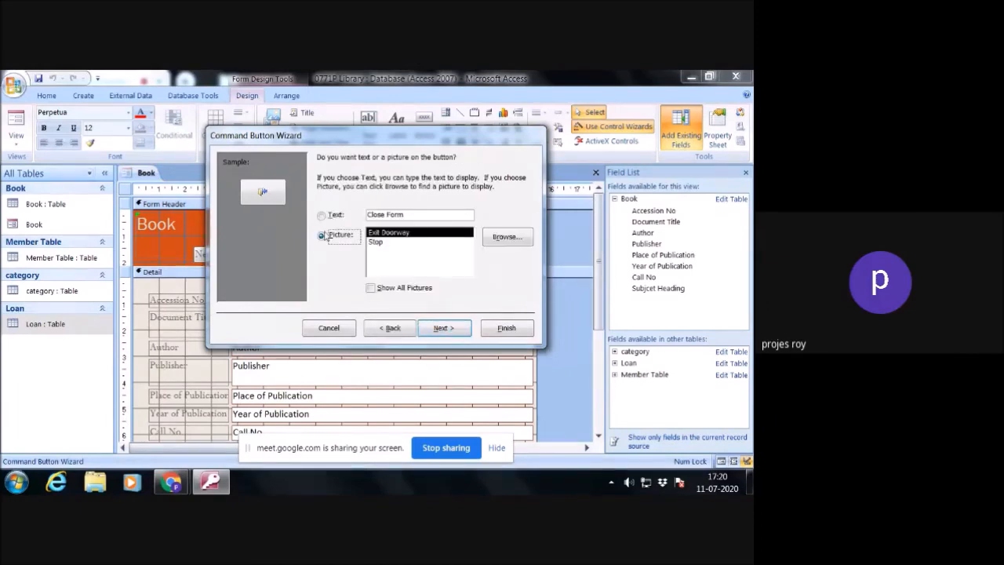
click(322, 215)
drag(386, 215, 424, 214)
key(BackSpace)
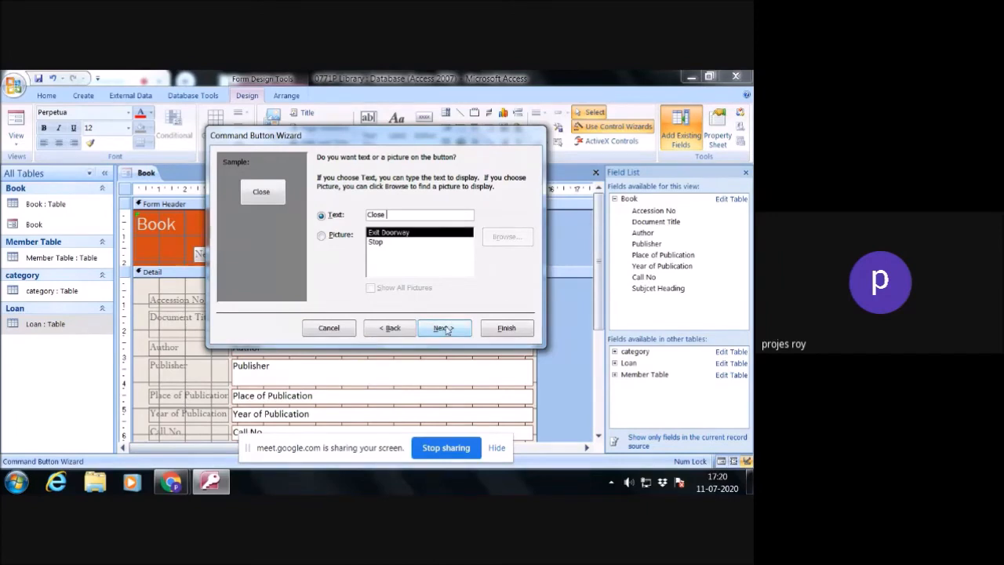
click(445, 328)
click(506, 328)
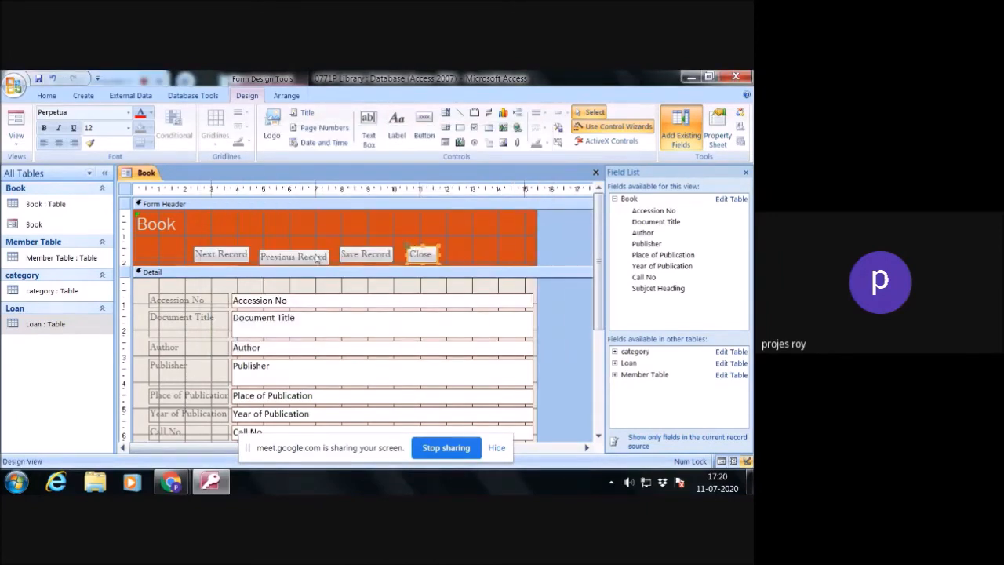
Step: Shift the Previous Record button slightly up to line it up with the other header buttons
click(299, 259)
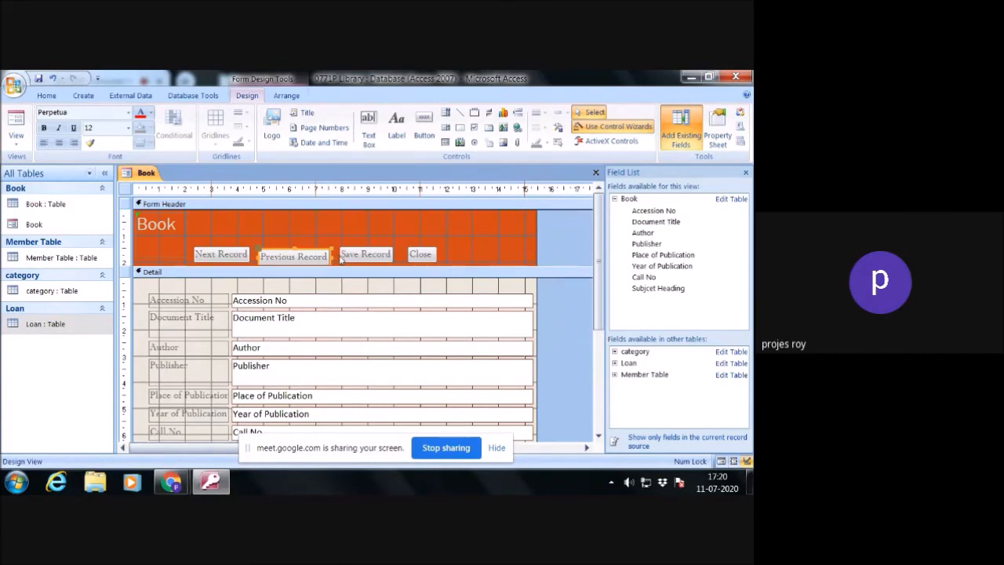
click(374, 256)
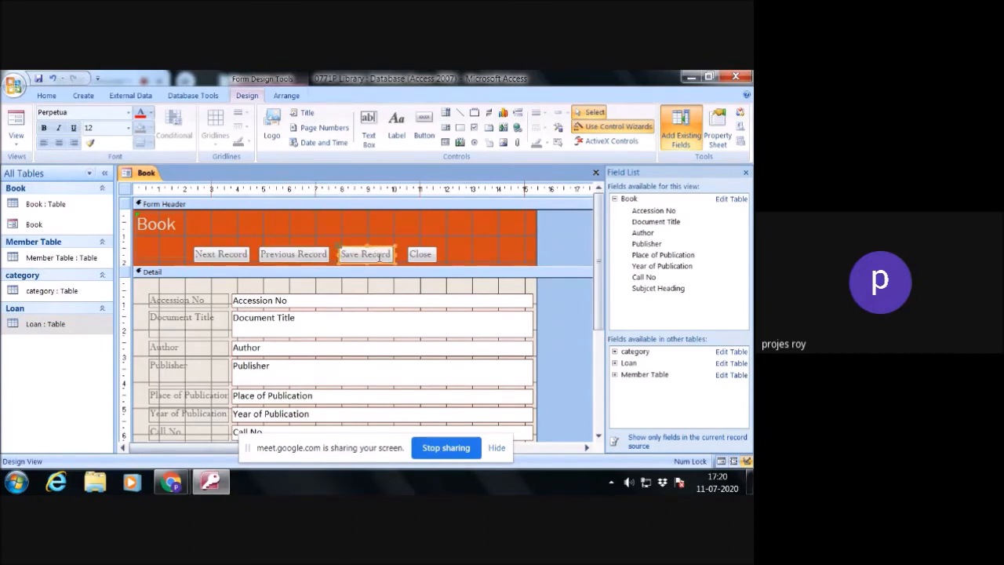
click(416, 256)
click(464, 260)
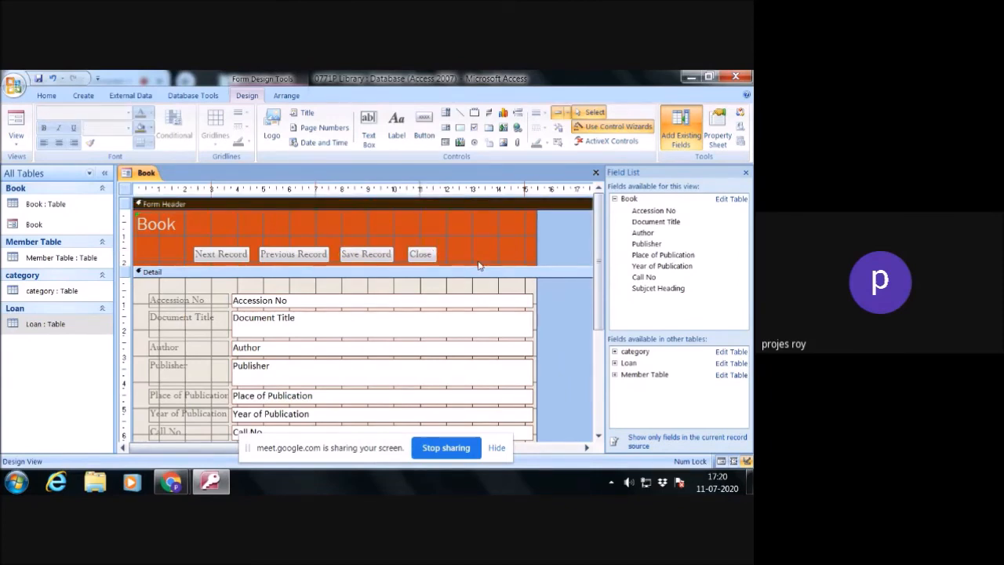
Step: Hide the field list, close the Book form with its design saved, then reopen it in Form View and test its Close button
click(745, 173)
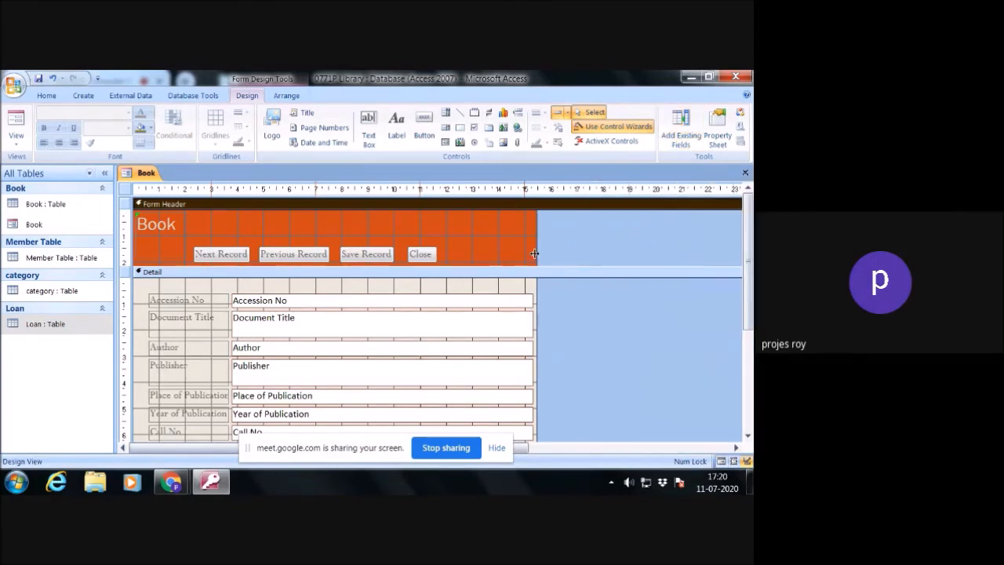
click(745, 173)
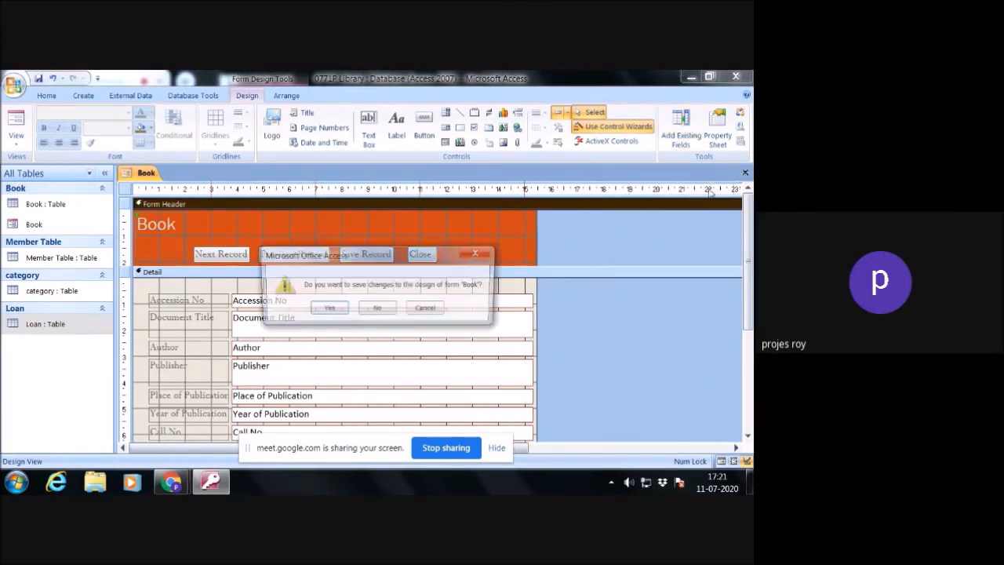
click(327, 309)
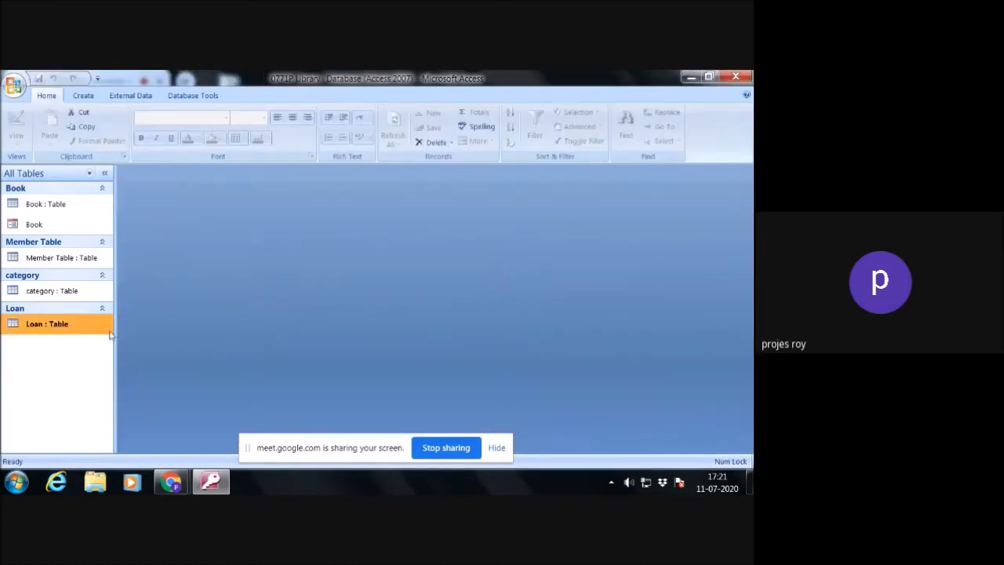
double_click(34, 224)
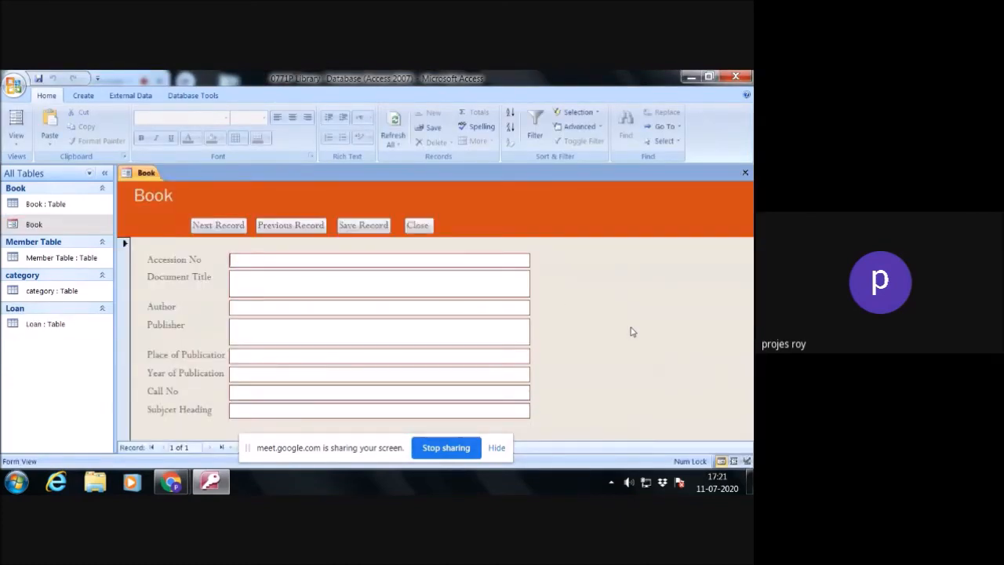
click(418, 225)
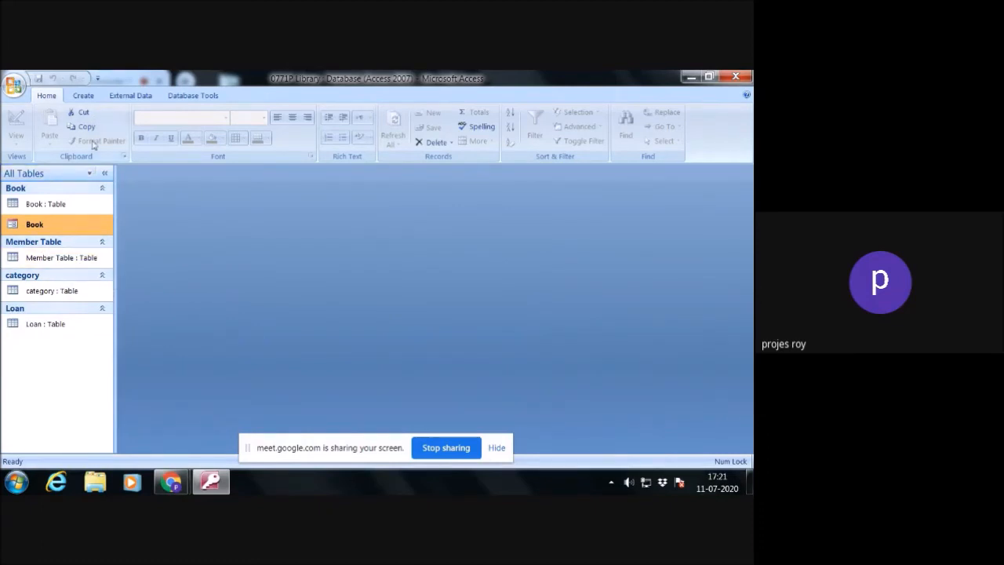
Step: Start a wizard-made form based on Member Table, including all its fields in the Columnar layout
click(93, 99)
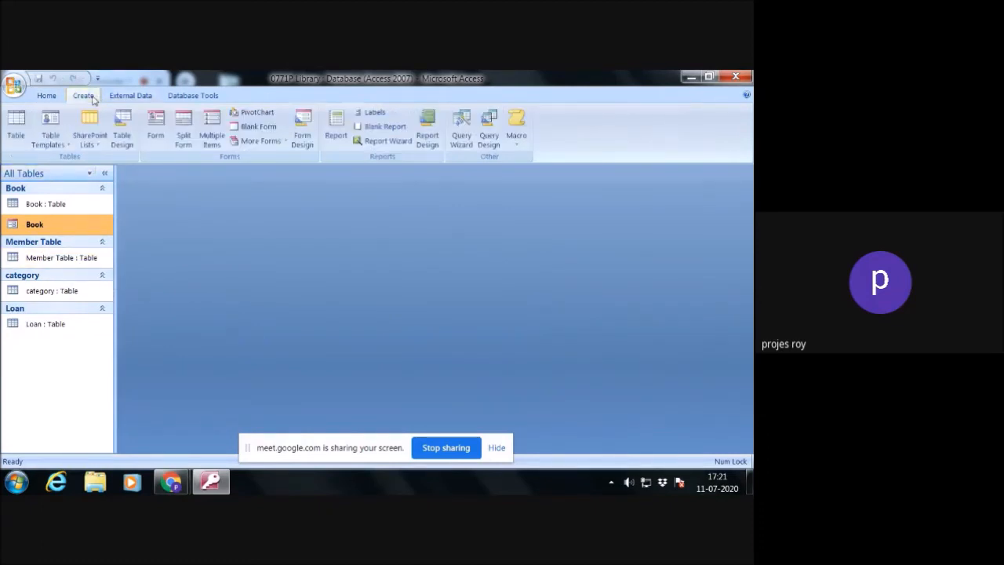
click(284, 144)
click(282, 164)
click(392, 214)
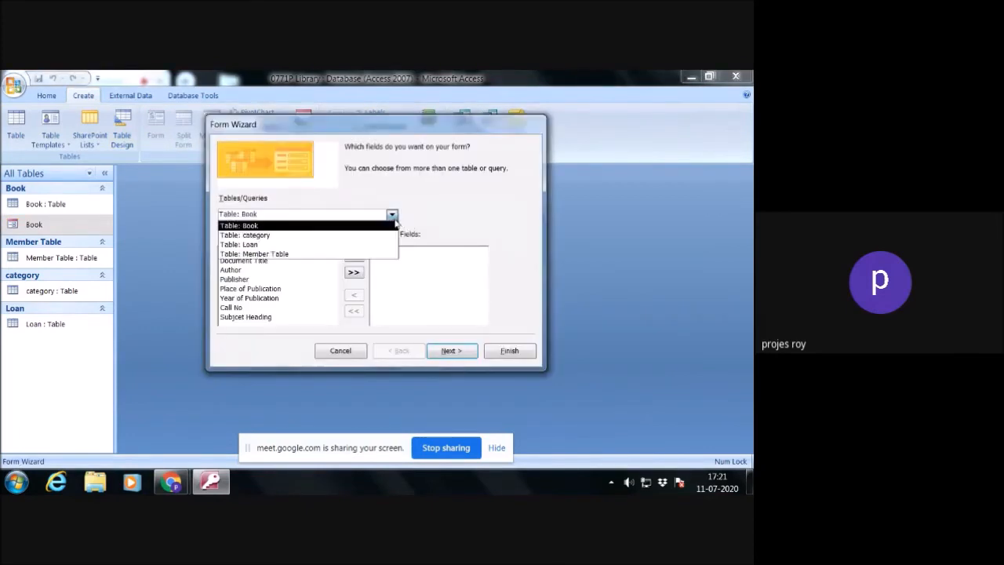
click(365, 254)
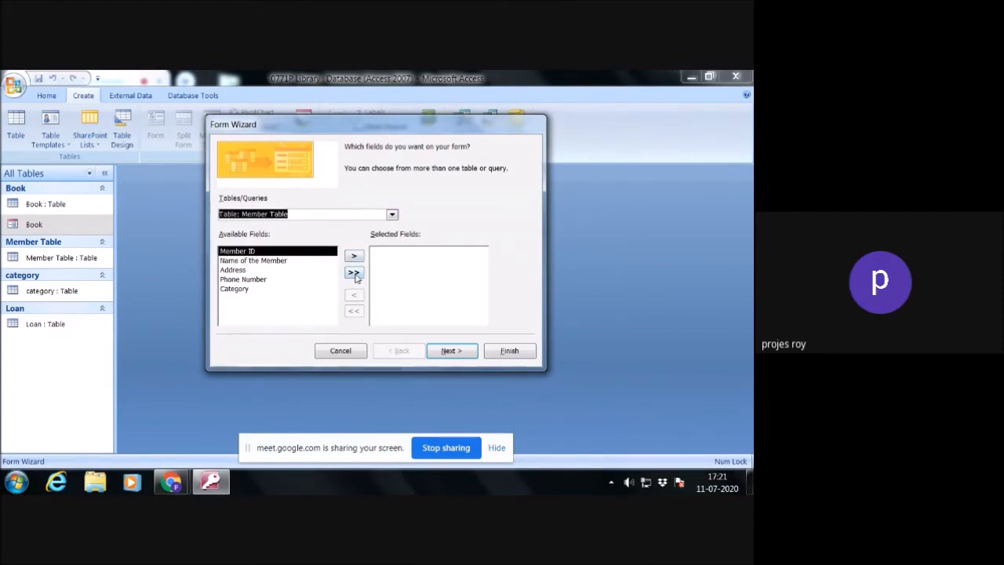
click(354, 273)
click(459, 353)
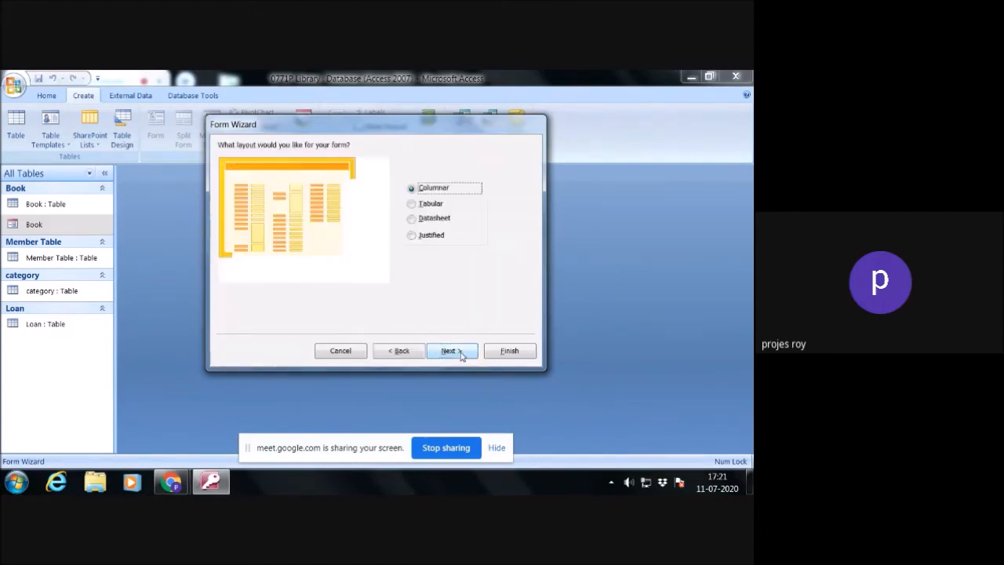
click(462, 353)
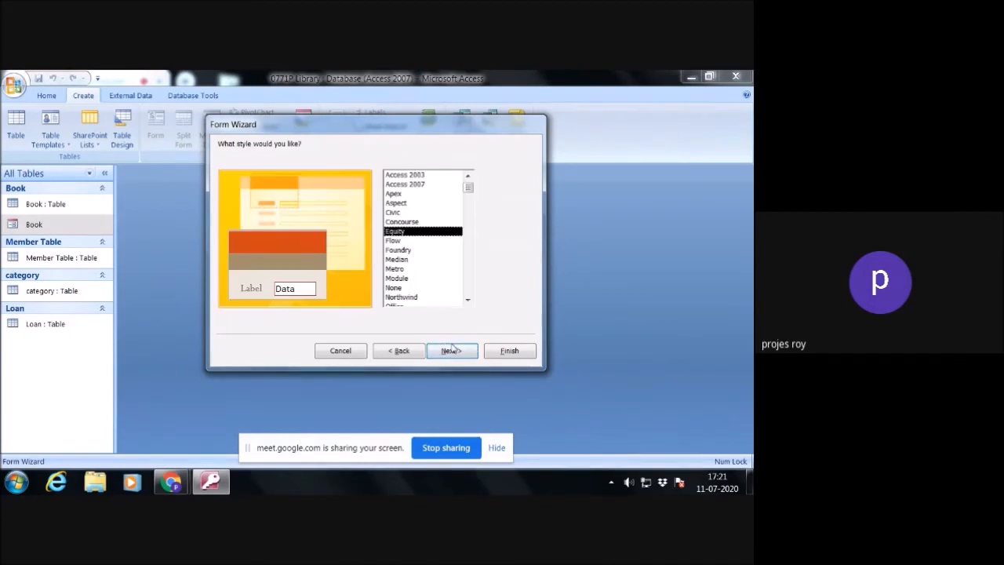
Step: Give the new form the Civic style and finish it with the title Member Table, opened for viewing
click(401, 202)
click(400, 222)
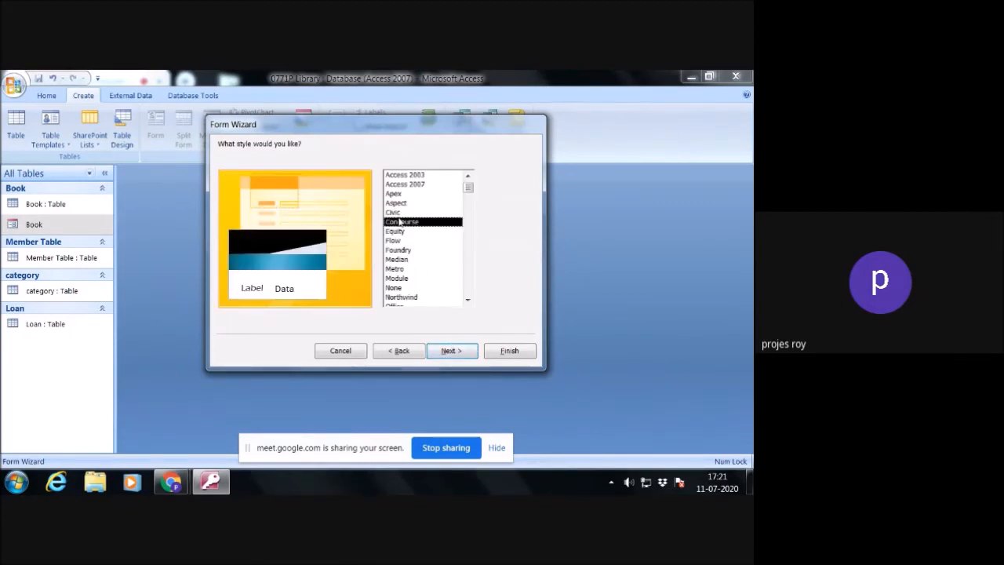
click(398, 213)
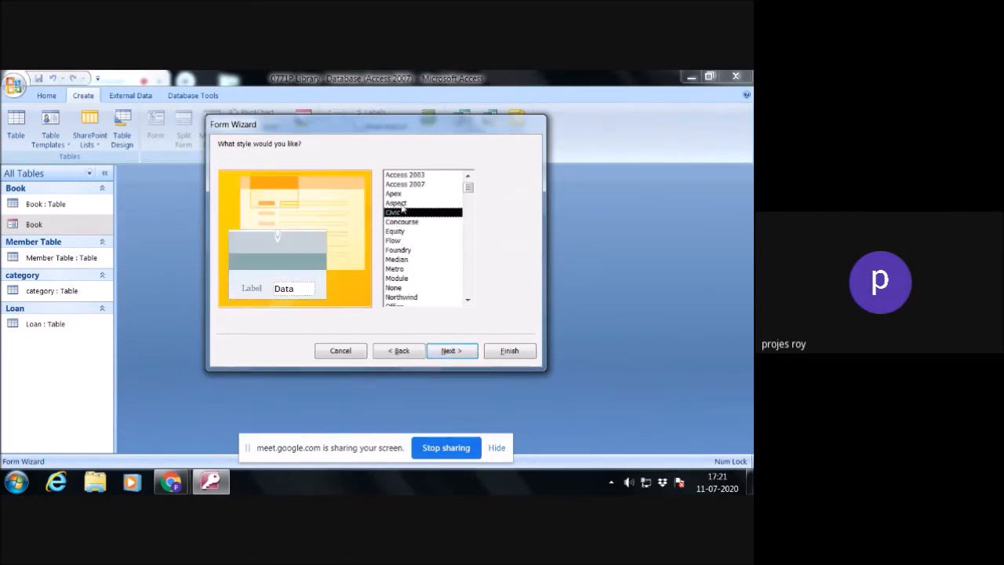
click(464, 352)
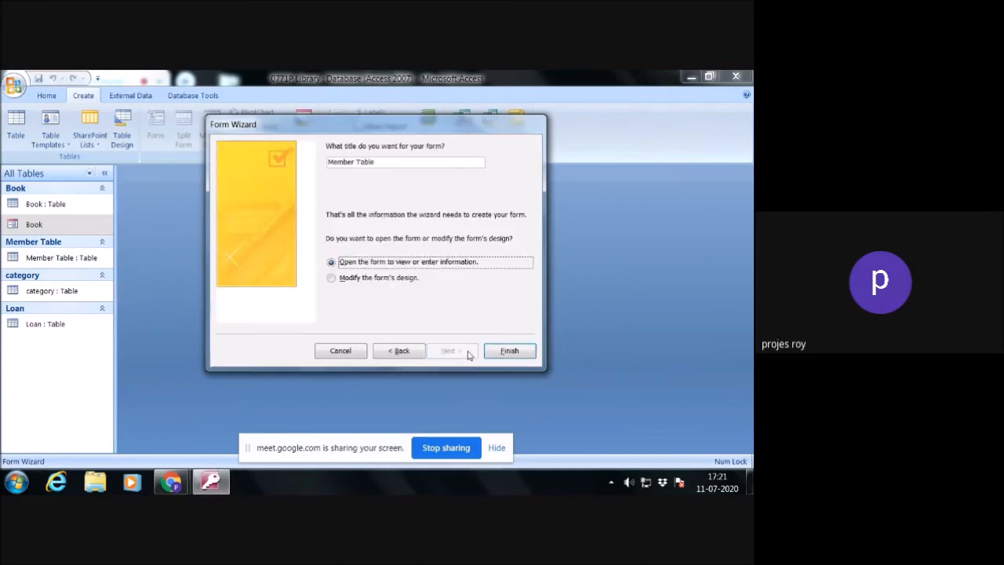
click(508, 352)
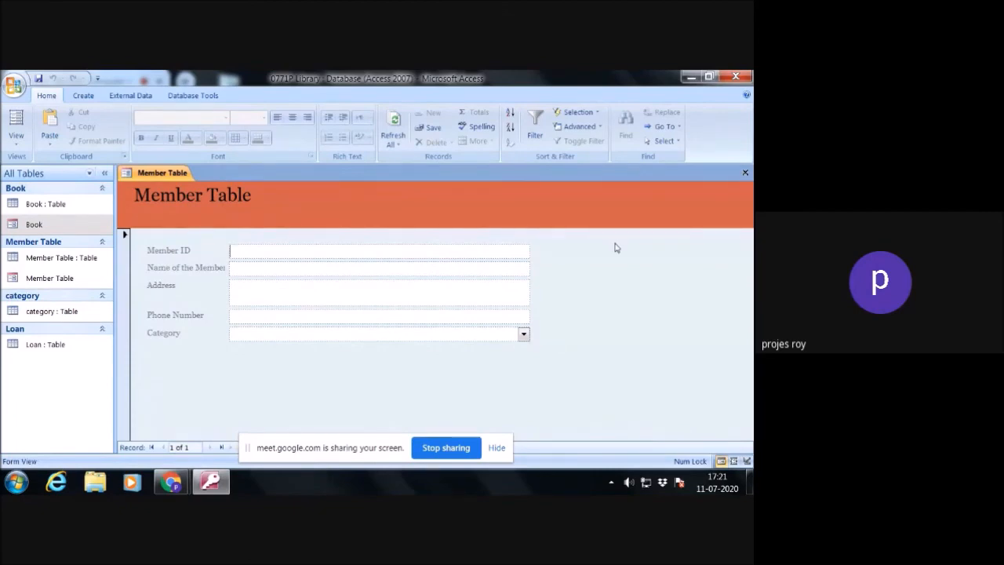
Step: Open the Member Table form in Design View and add a Go To Next Record button below the header title, showing the text Next Record
right_click(335, 217)
click(371, 252)
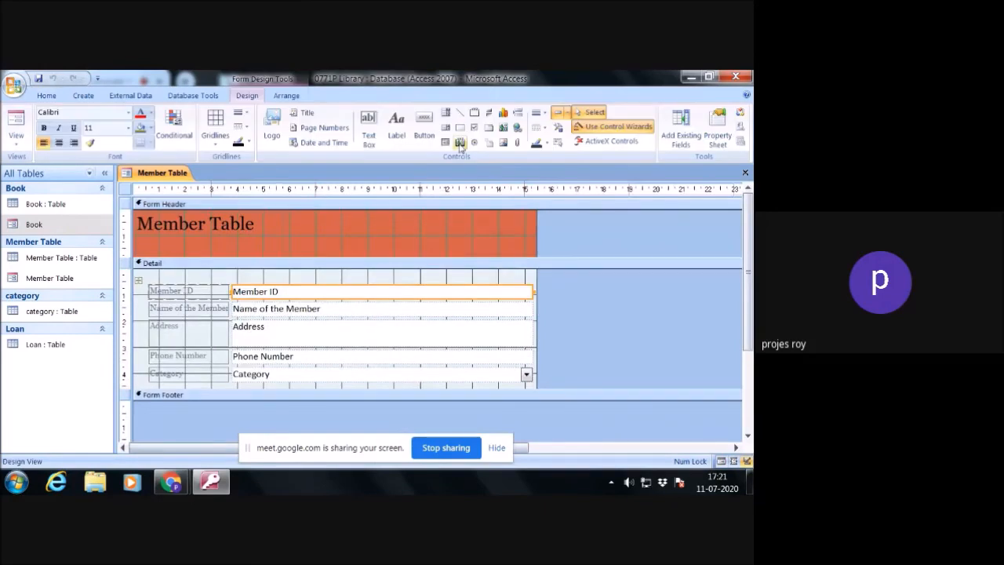
click(424, 124)
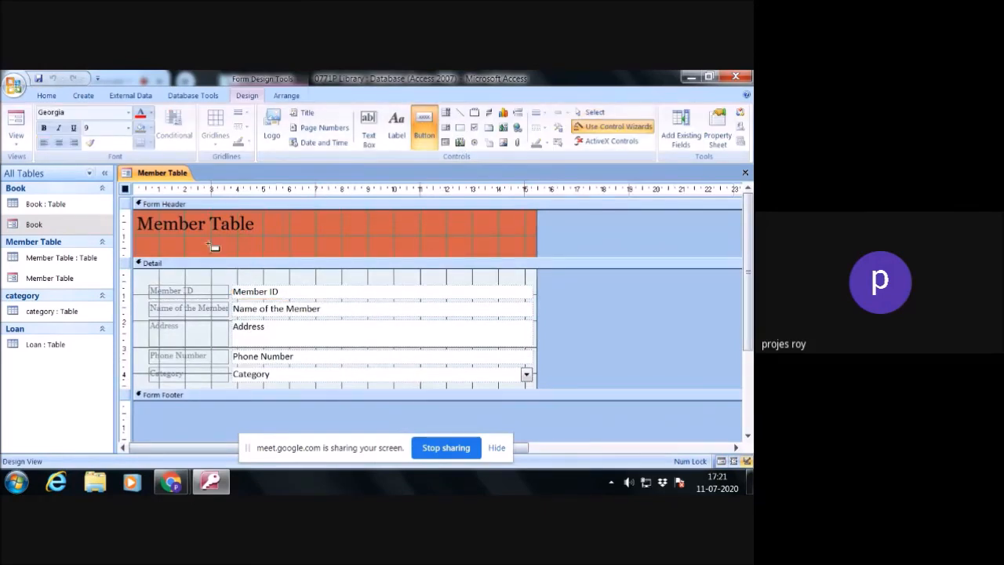
drag(206, 246, 252, 262)
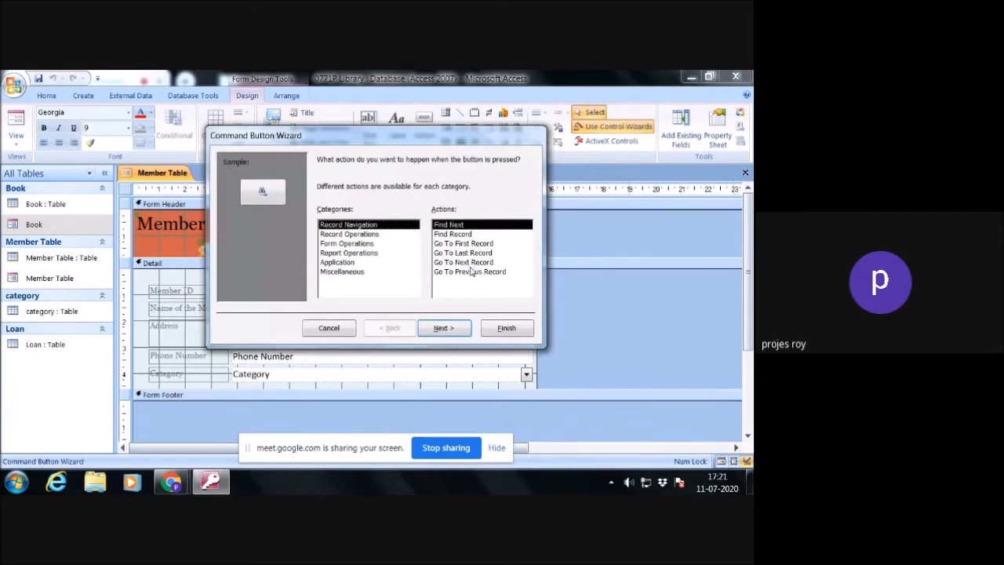
click(471, 262)
click(444, 328)
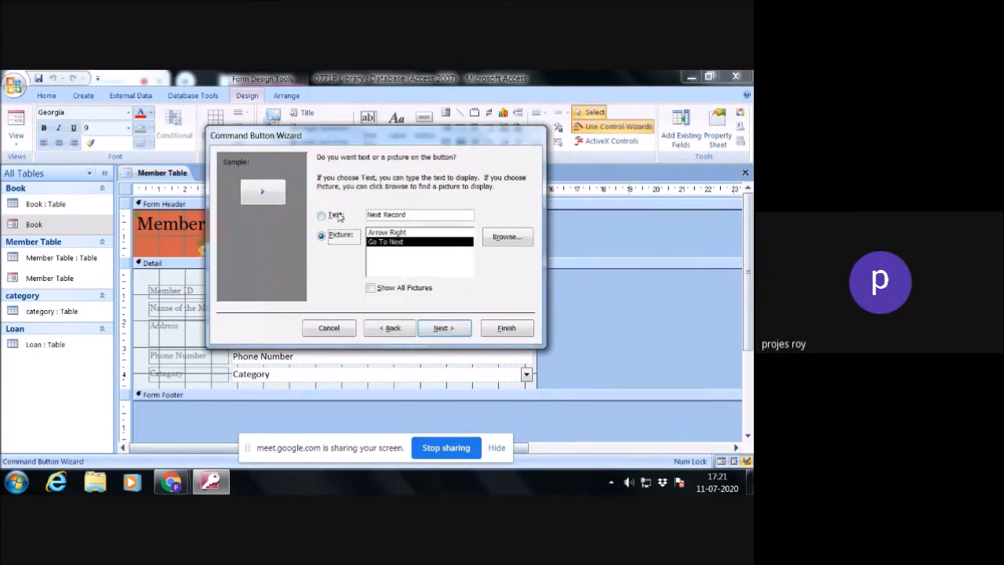
click(337, 216)
click(442, 327)
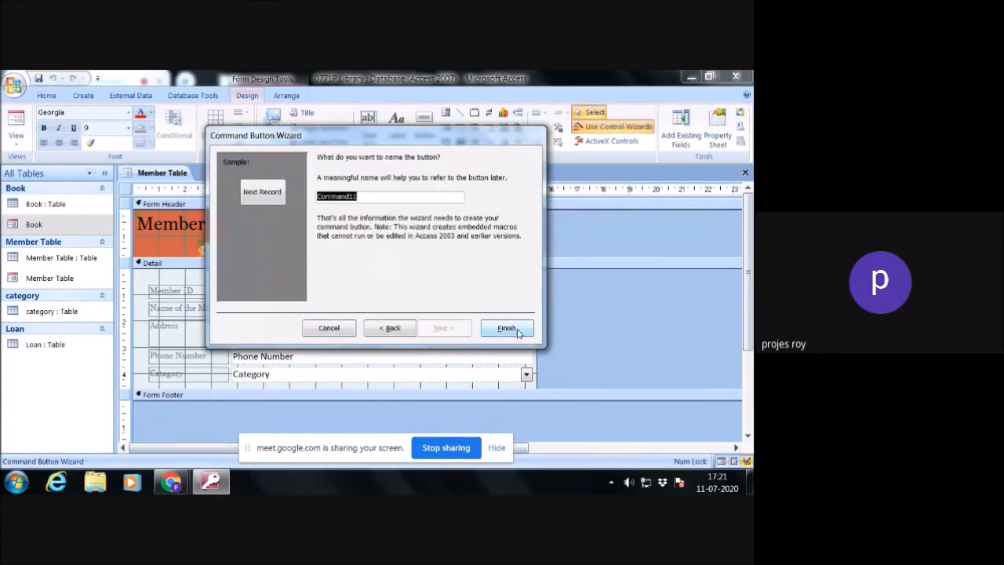
click(507, 328)
Step: Add a Go To Previous Record command button beside Next Record in the header, showing the text Previous Record
click(424, 126)
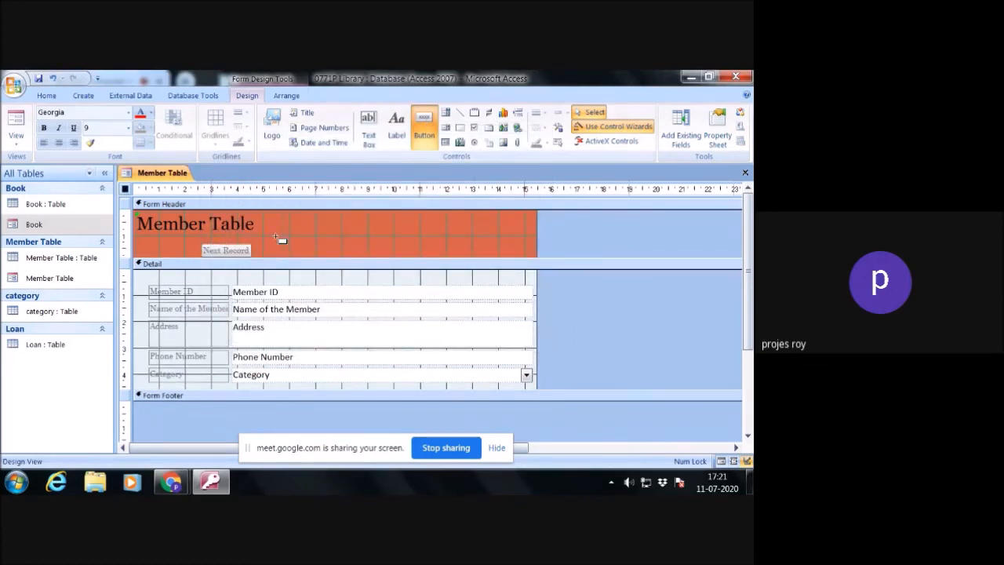
drag(263, 244, 312, 256)
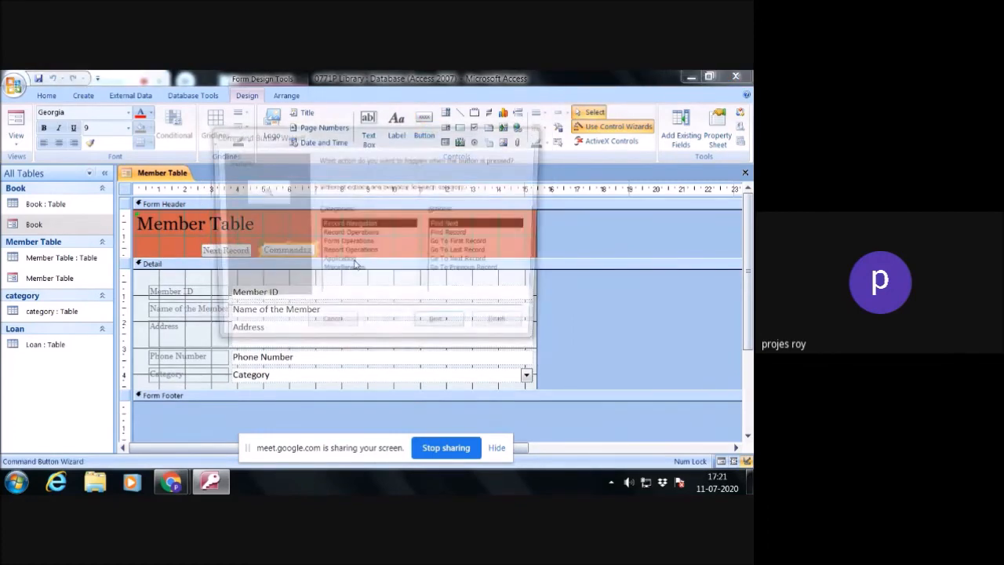
click(467, 272)
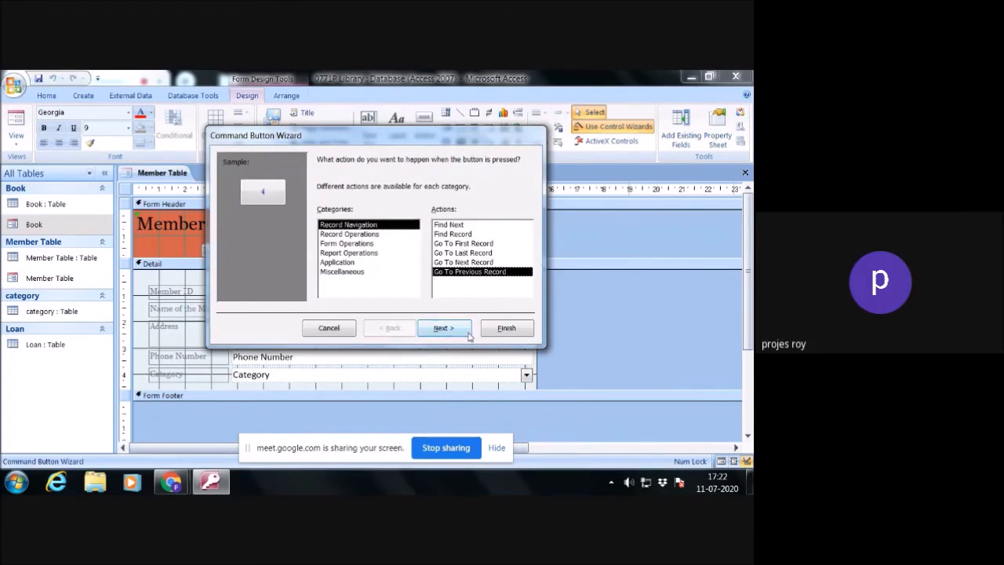
click(443, 327)
click(333, 216)
click(413, 328)
click(506, 328)
Step: Add a command button for the Save Record operation beside Previous Record in the Member Table form header, showing the text Save Record
click(427, 129)
drag(336, 247, 394, 259)
click(369, 235)
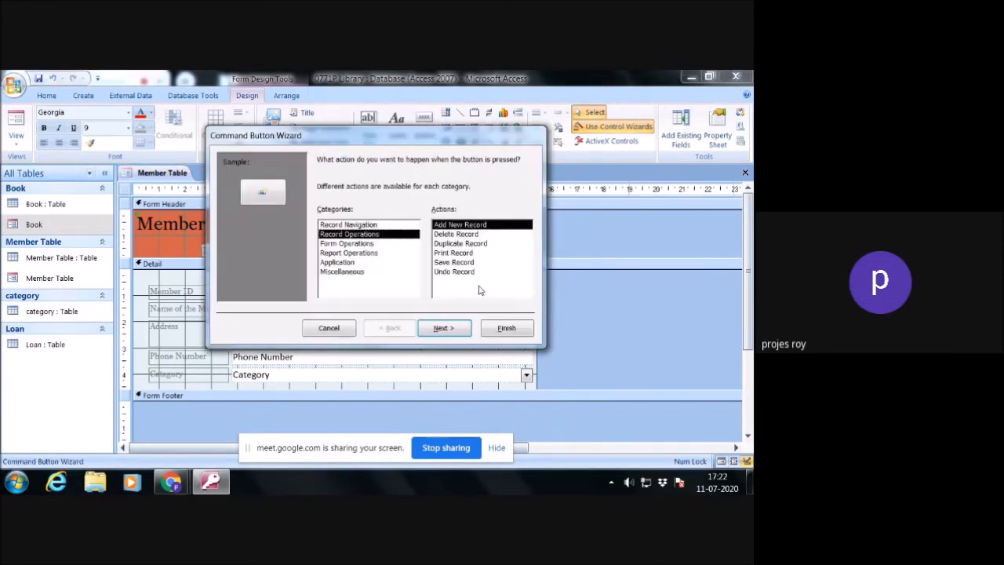
click(461, 263)
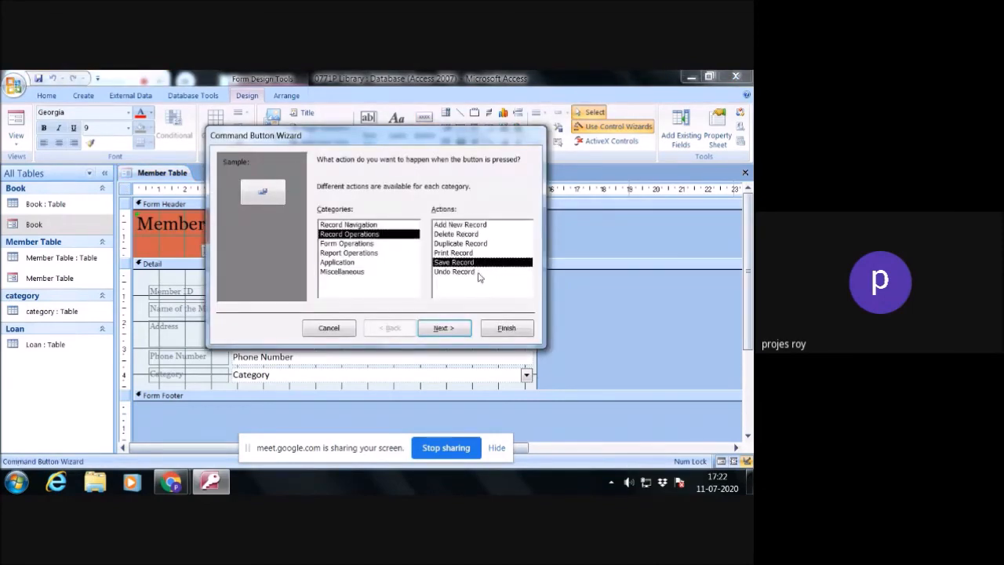
click(460, 334)
click(344, 215)
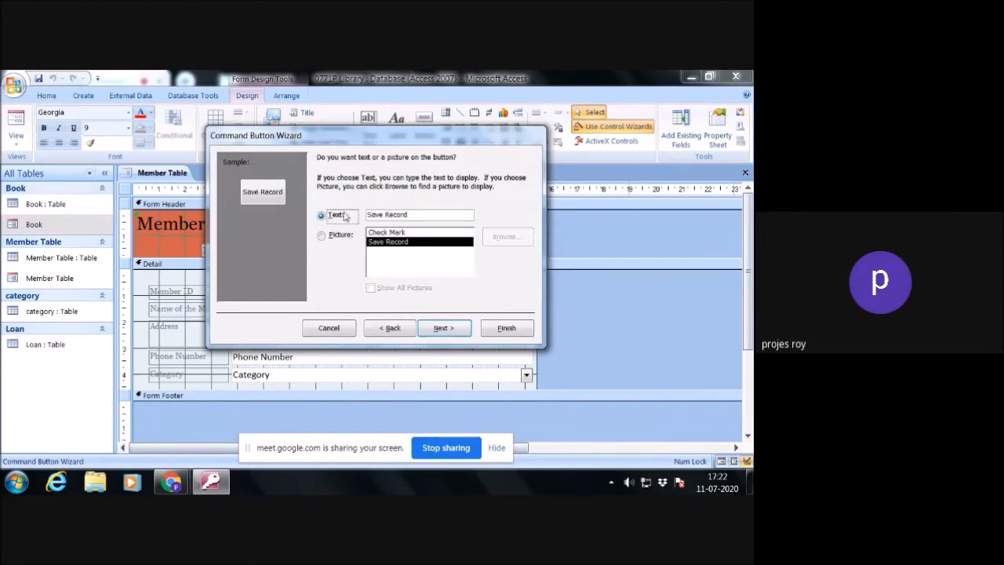
click(462, 326)
click(505, 327)
Step: Add a Close Form command button at the end of the Member Table form's header row, showing the text Close Form
click(424, 121)
drag(404, 248, 458, 259)
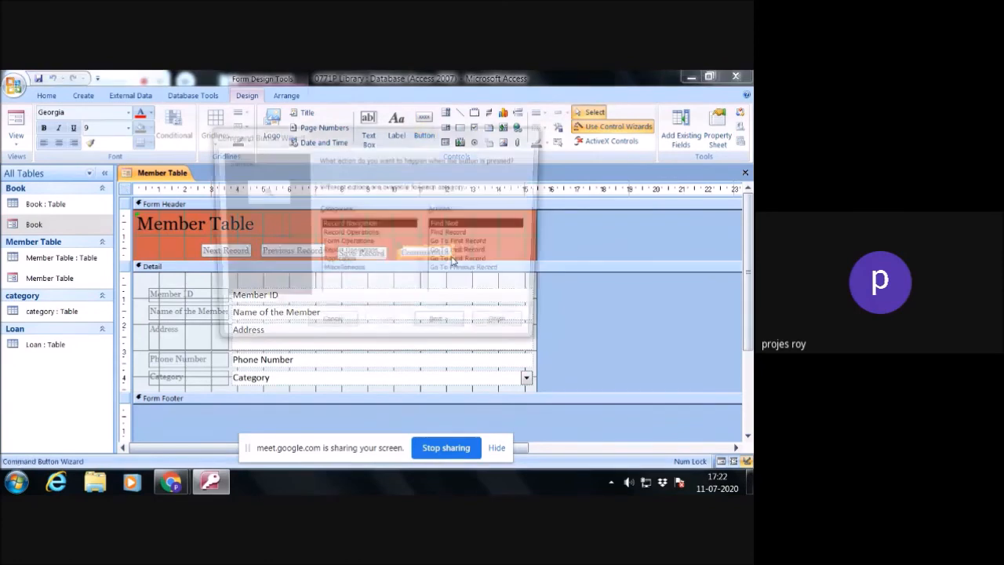
click(362, 244)
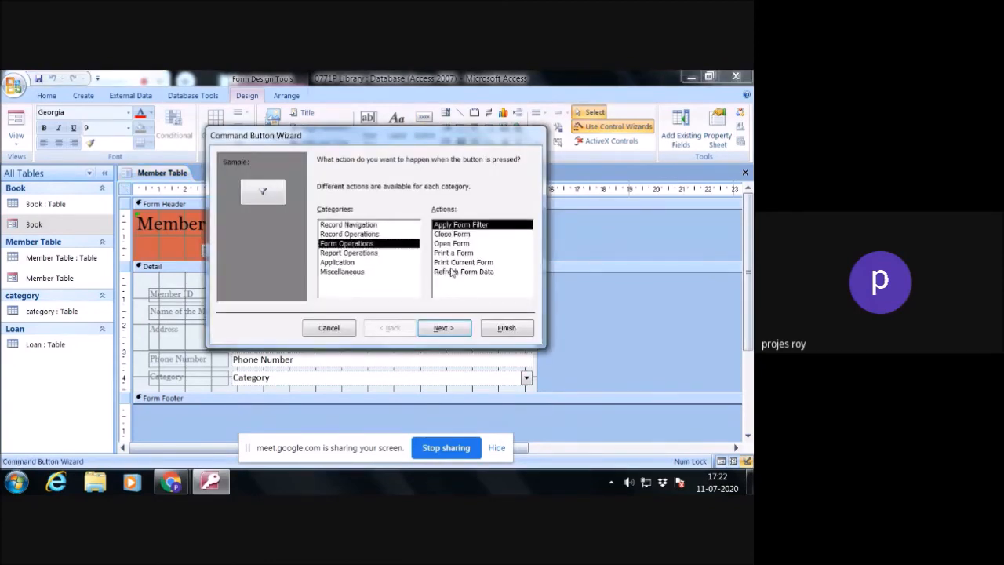
click(453, 235)
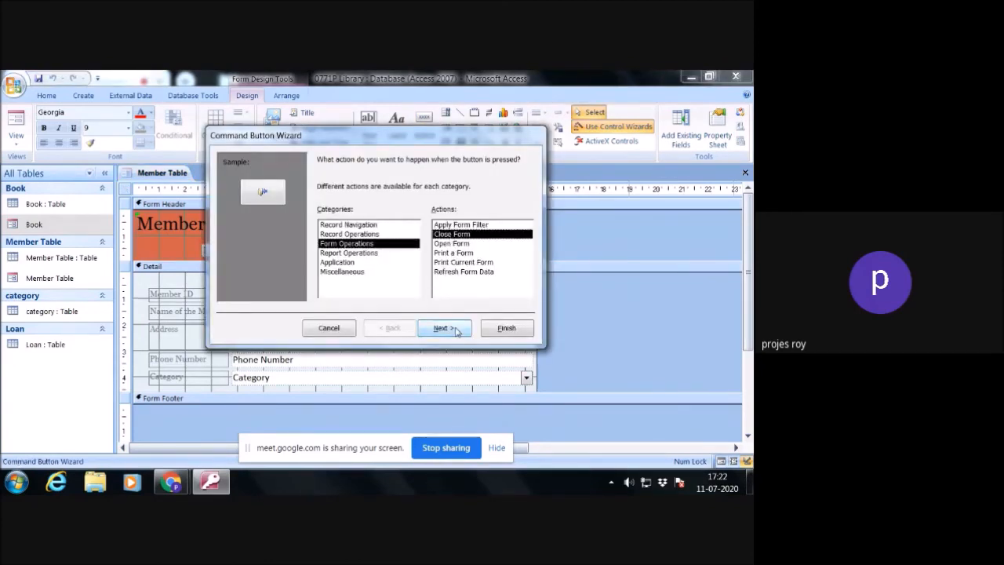
click(459, 330)
click(321, 214)
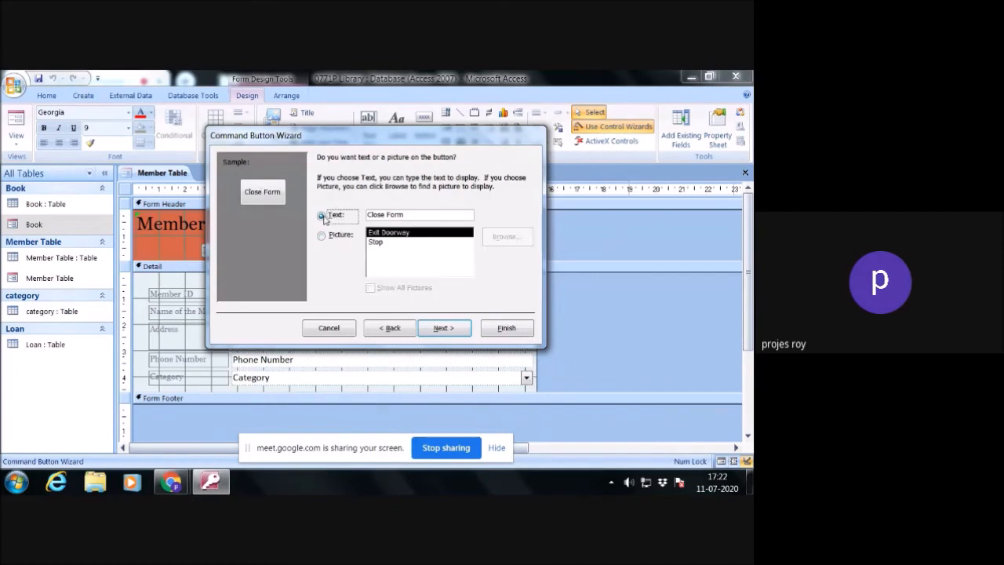
click(451, 328)
click(504, 328)
Step: Nudge the Save Record and Close Form buttons slightly up to line them up with the other header buttons
click(364, 256)
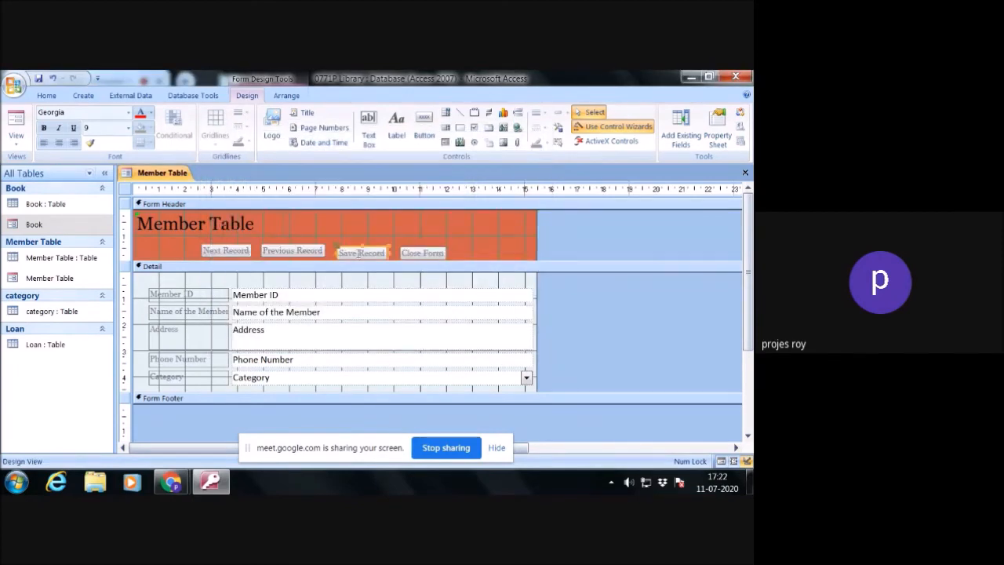
key(Up)
click(441, 254)
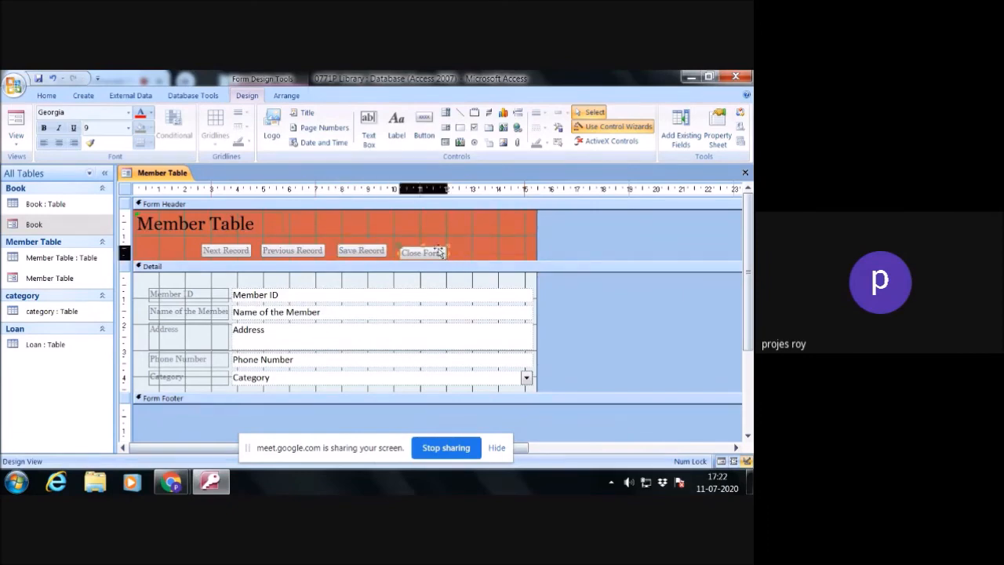
key(Up)
click(477, 244)
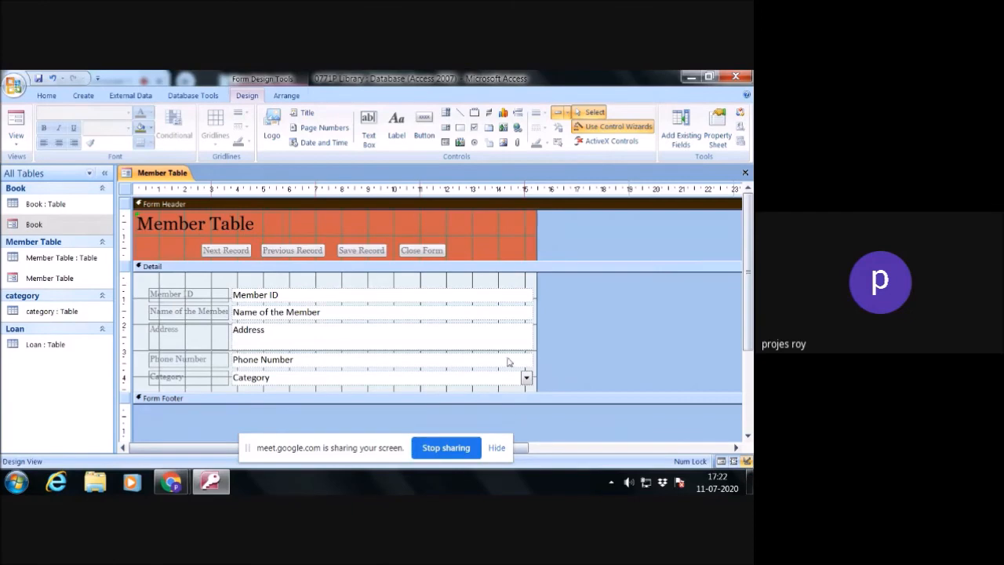
Step: Close the Member Table form with its design saved, then reopen it in Form View and test its Close Form button
click(744, 174)
click(327, 308)
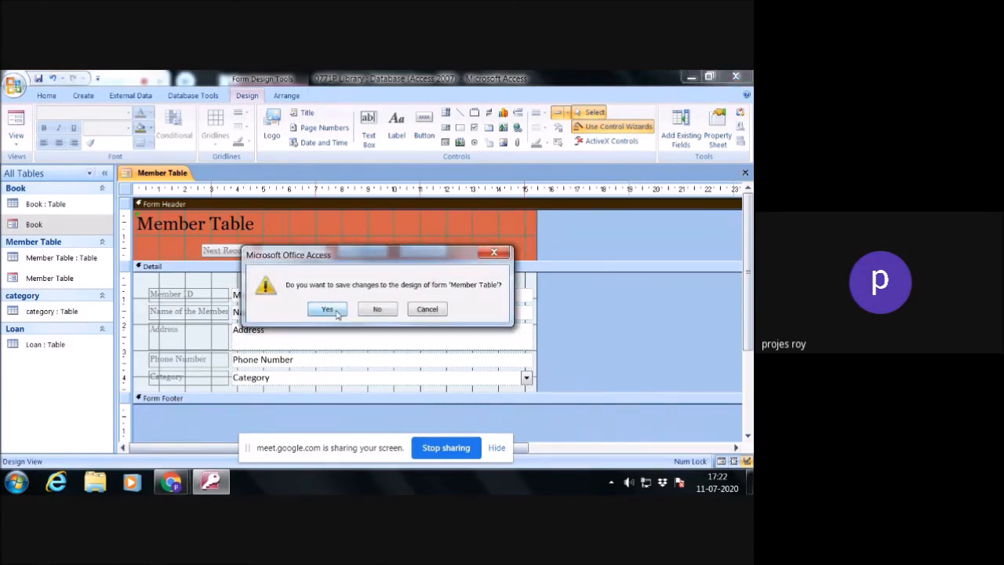
double_click(55, 279)
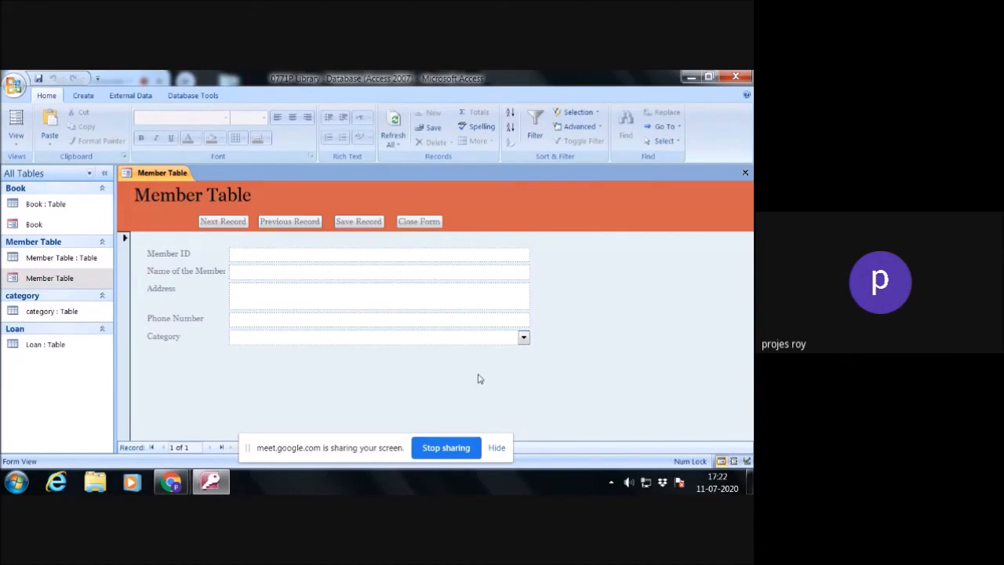
click(428, 224)
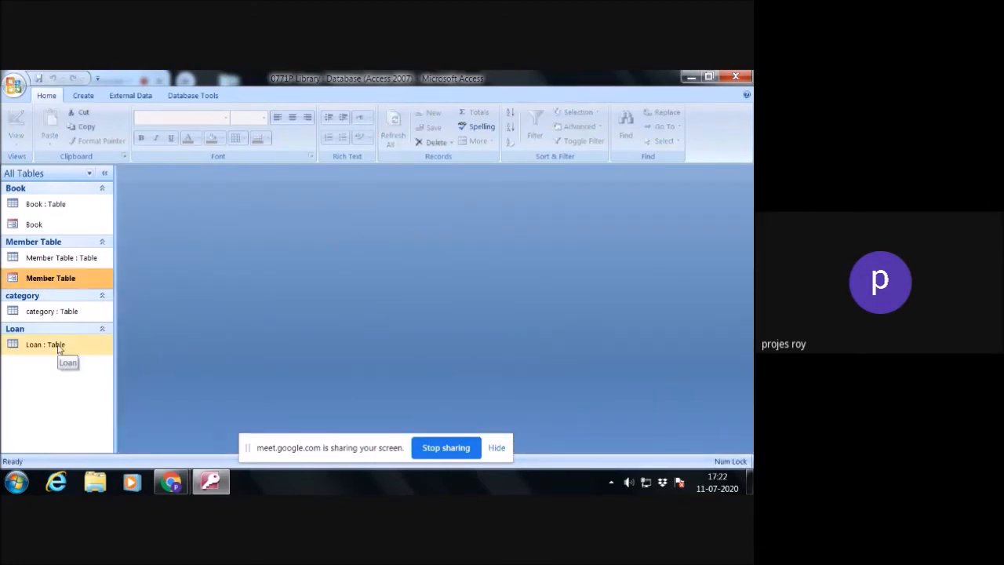
Step: Start the Form Wizard for the Loan table and include all of its fields in the new form
click(83, 95)
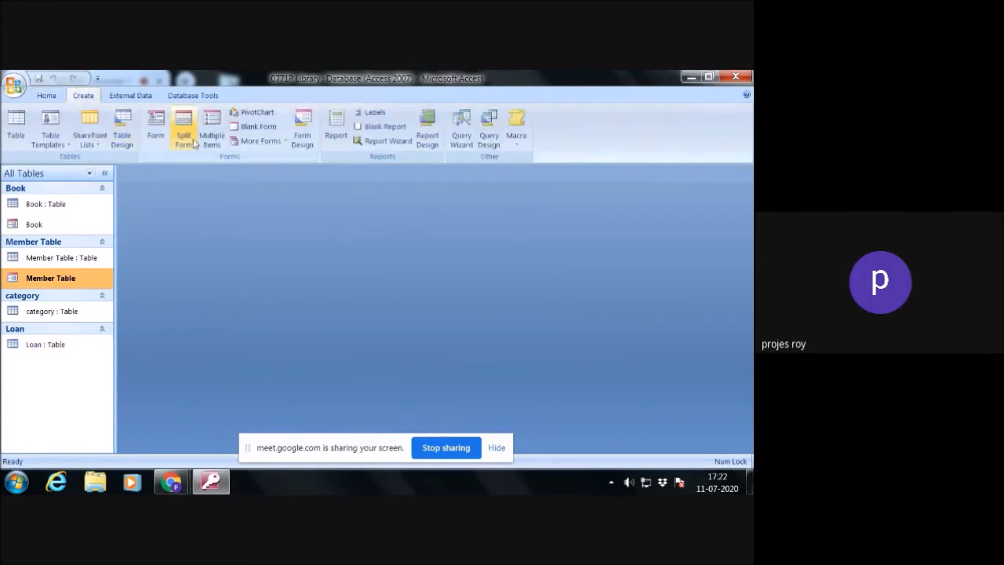
click(275, 142)
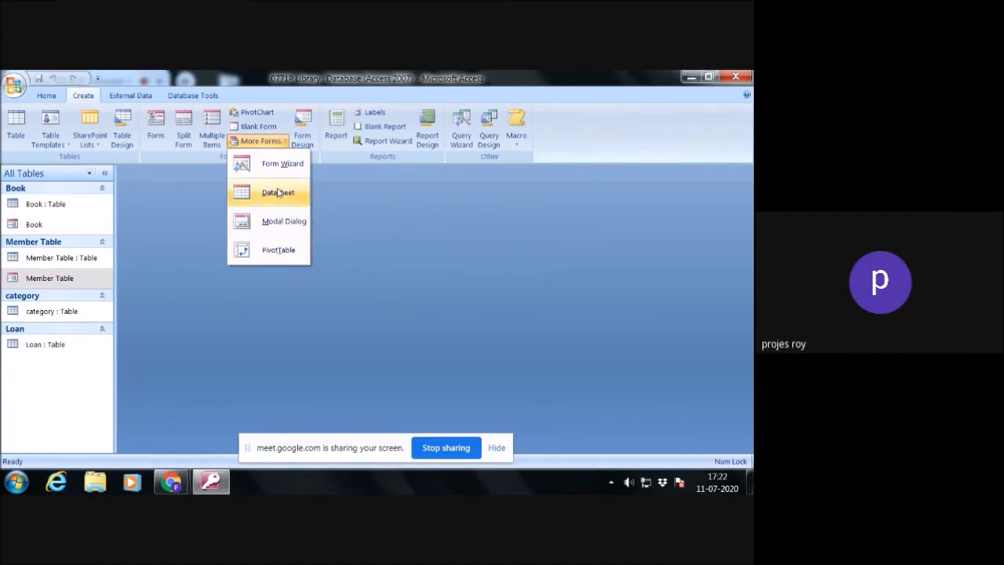
click(279, 165)
click(389, 215)
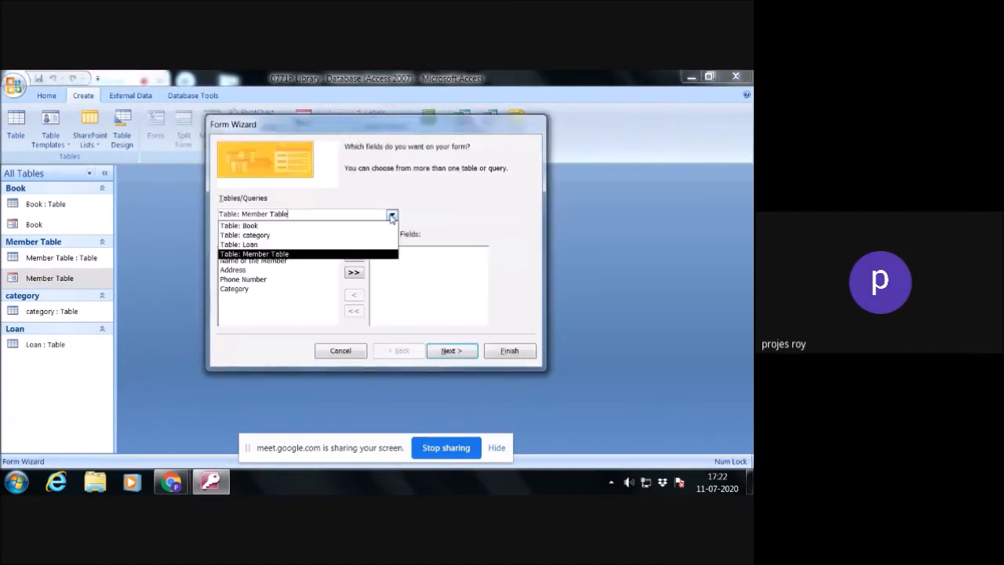
click(362, 246)
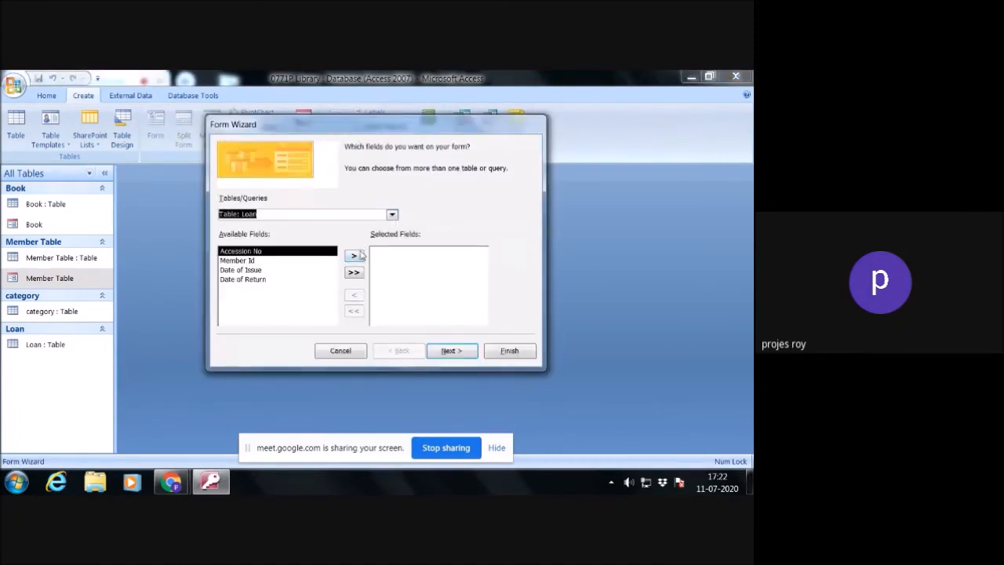
click(354, 273)
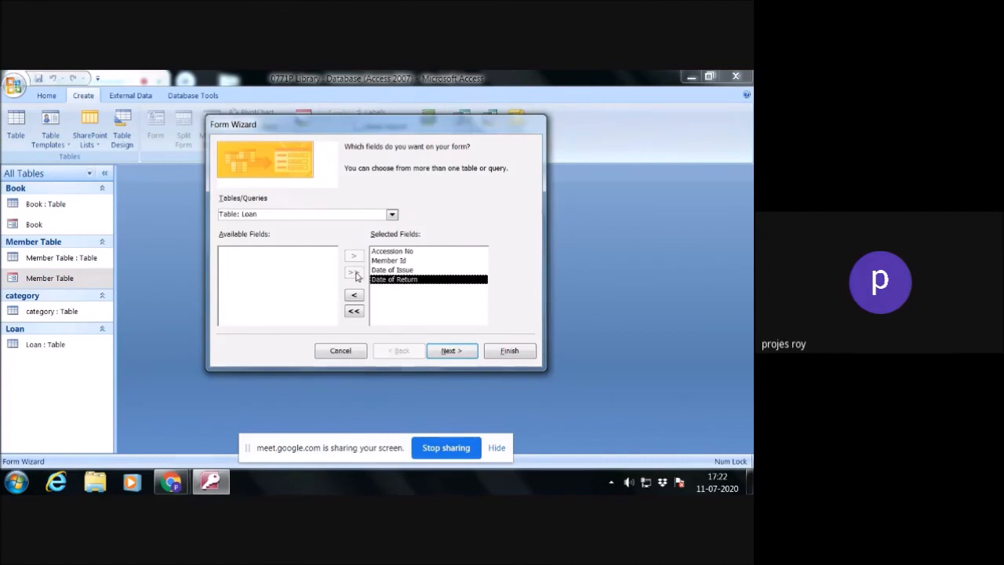
Step: Finish the Loan form with the Columnar layout and the Apex style, opening it for data entry
click(451, 351)
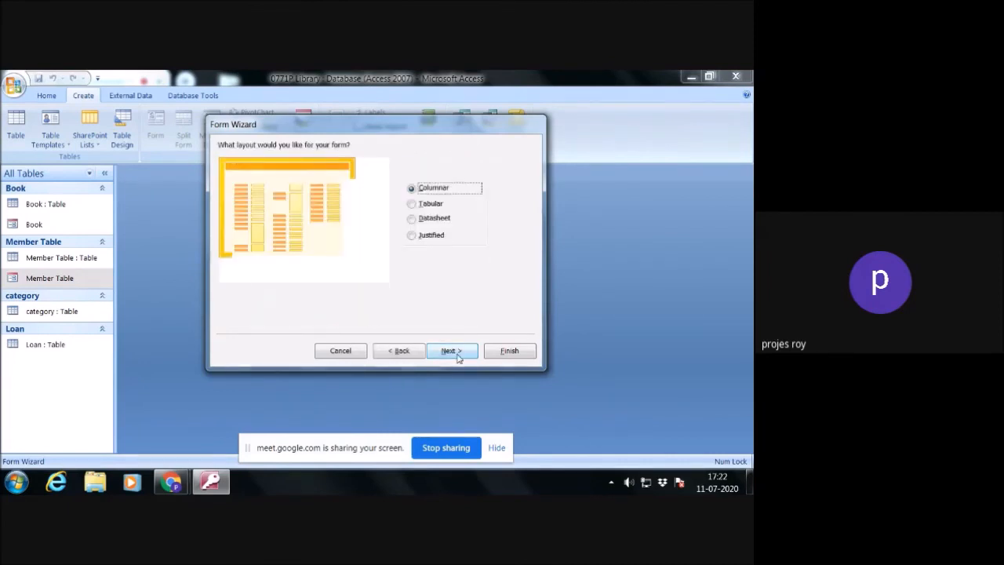
click(458, 354)
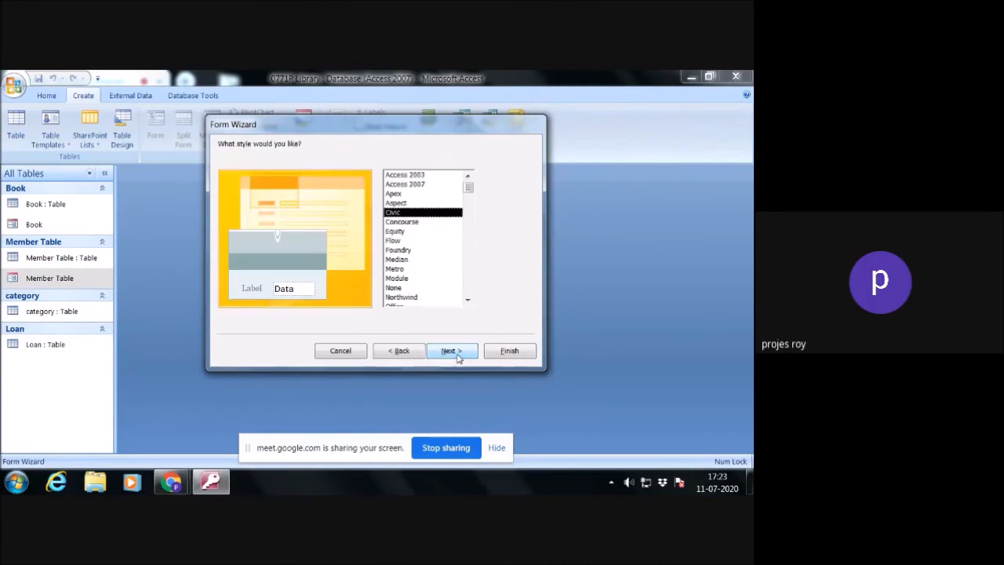
click(399, 260)
click(402, 278)
click(402, 288)
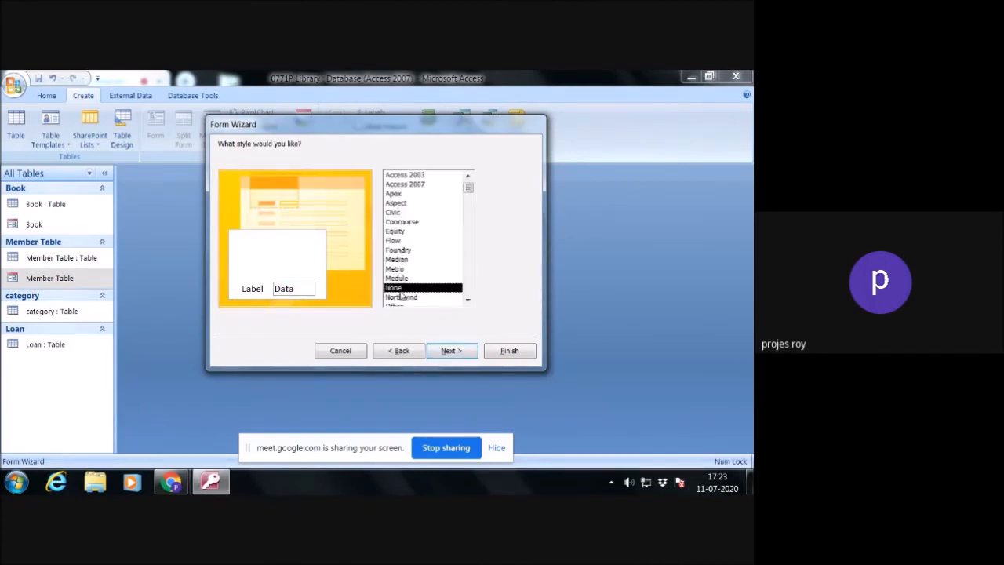
click(402, 297)
scroll(409, 298, down, 1)
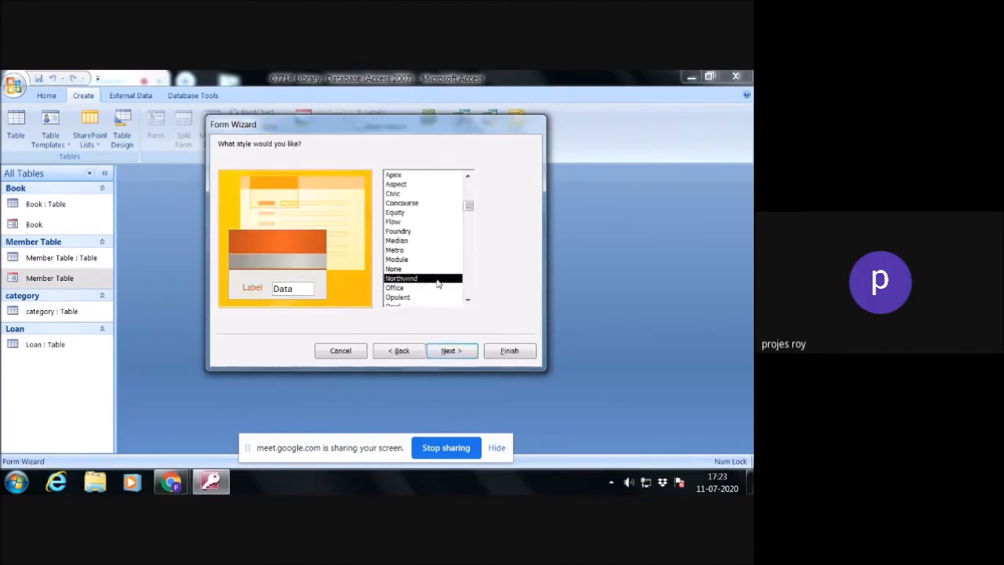
click(396, 288)
click(396, 297)
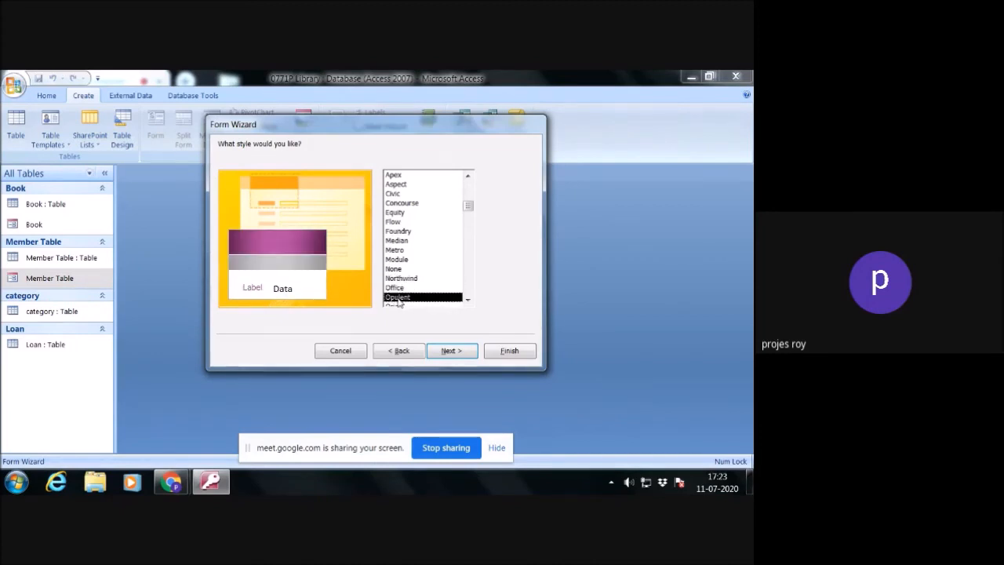
click(402, 178)
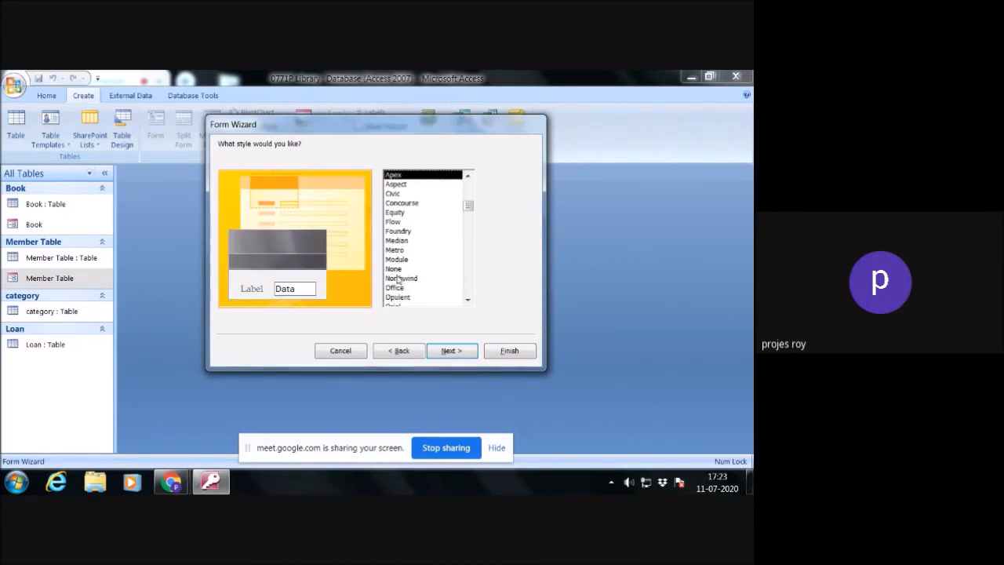
click(450, 351)
click(509, 352)
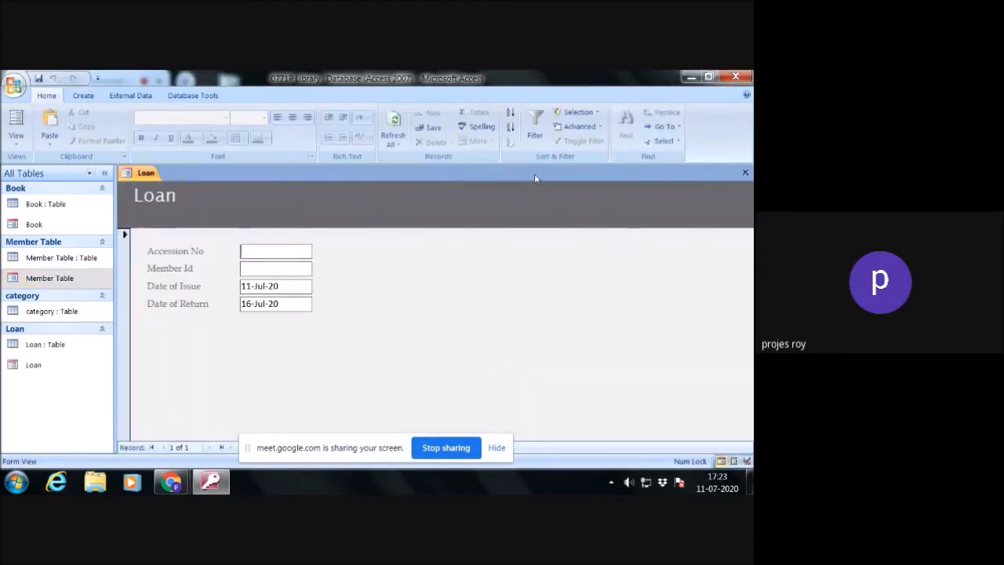
Step: In the Loan form's Design View, add a Go To Next Record command button to the header below the title, showing the text Next Record
right_click(388, 236)
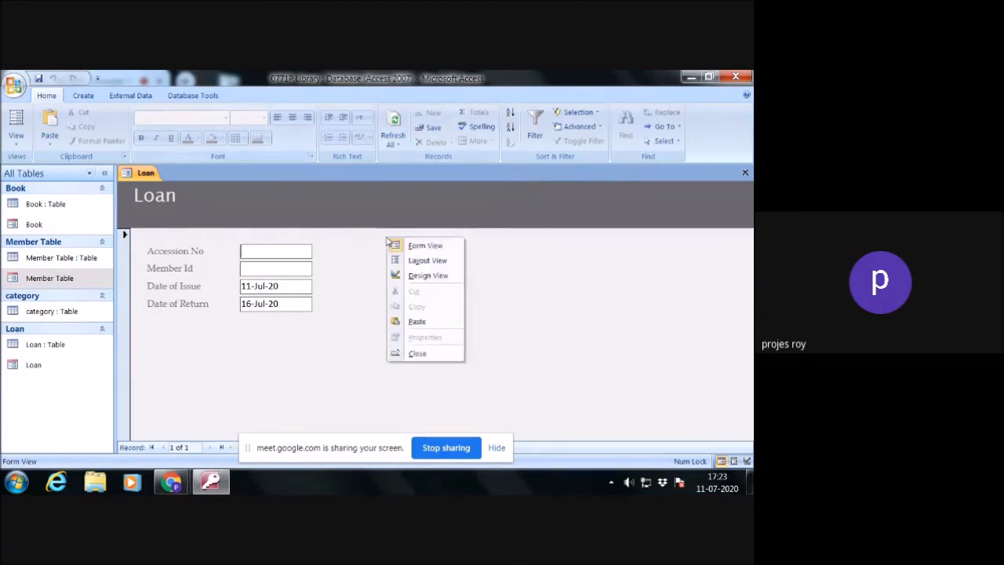
click(428, 275)
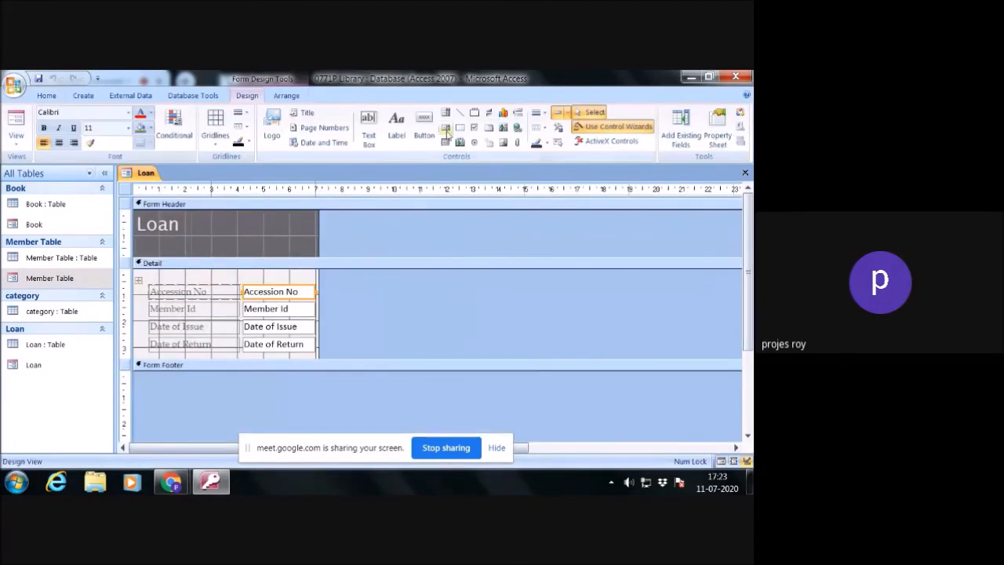
click(429, 117)
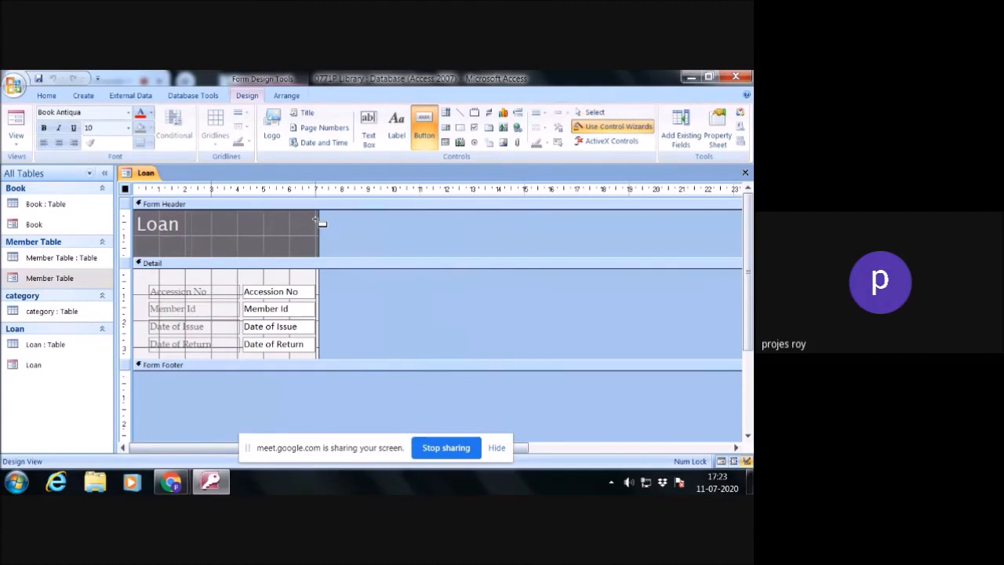
drag(170, 246, 205, 258)
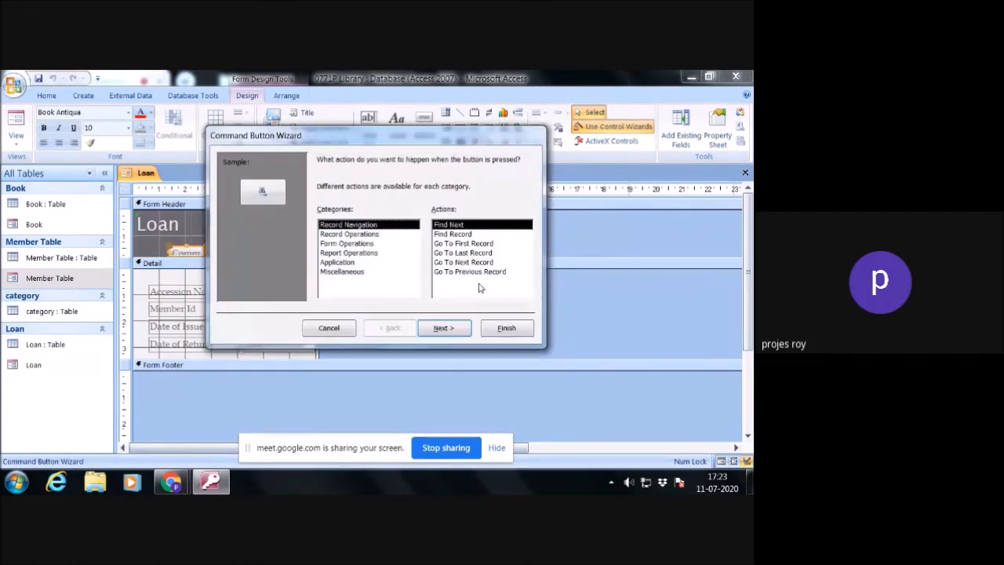
click(470, 262)
click(444, 327)
click(330, 217)
click(442, 328)
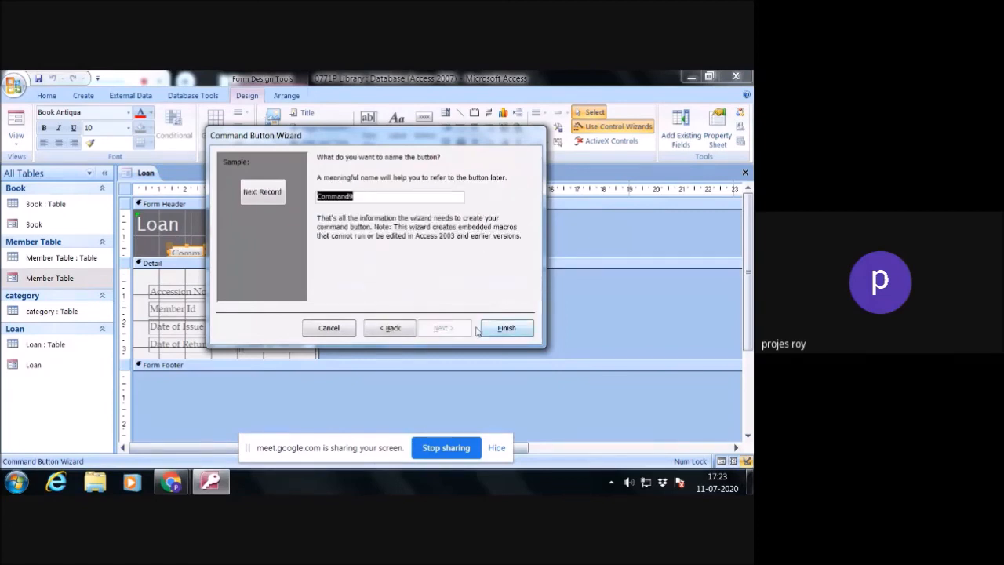
click(519, 332)
Step: Add a Go To Previous Record command button beside Next Record in the Loan form header, showing the text Previous Record
click(424, 126)
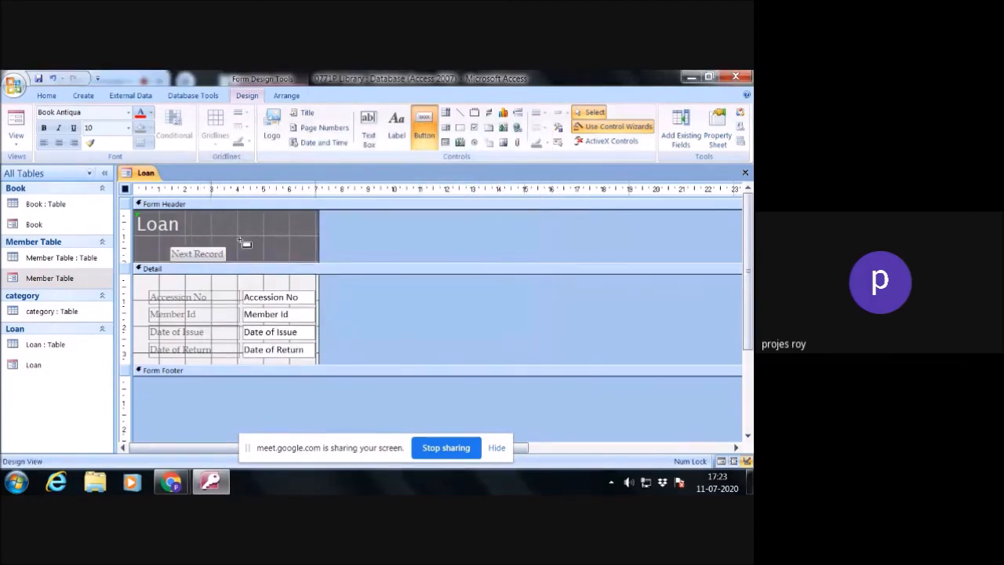
drag(228, 249, 266, 259)
click(451, 272)
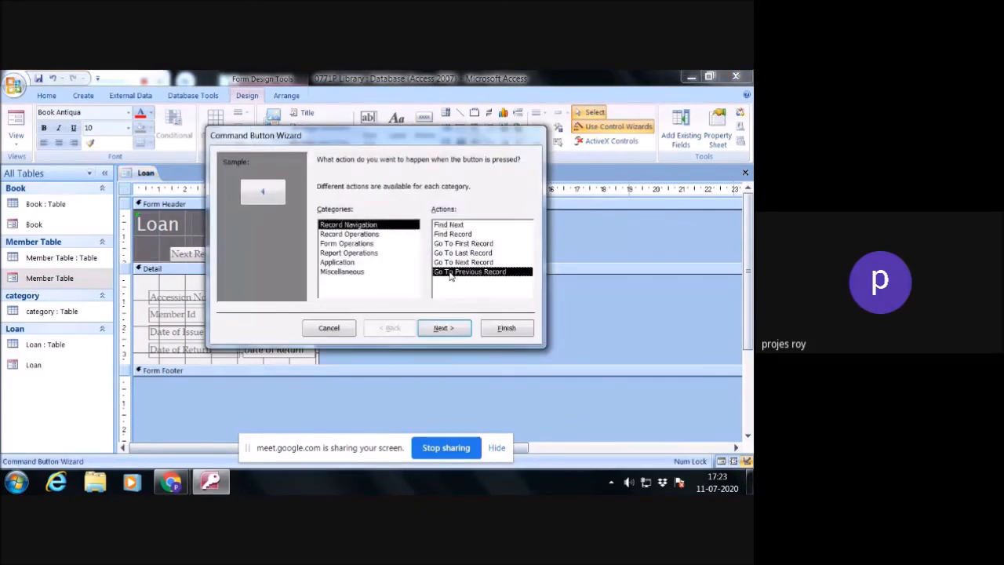
click(448, 329)
click(328, 216)
click(437, 329)
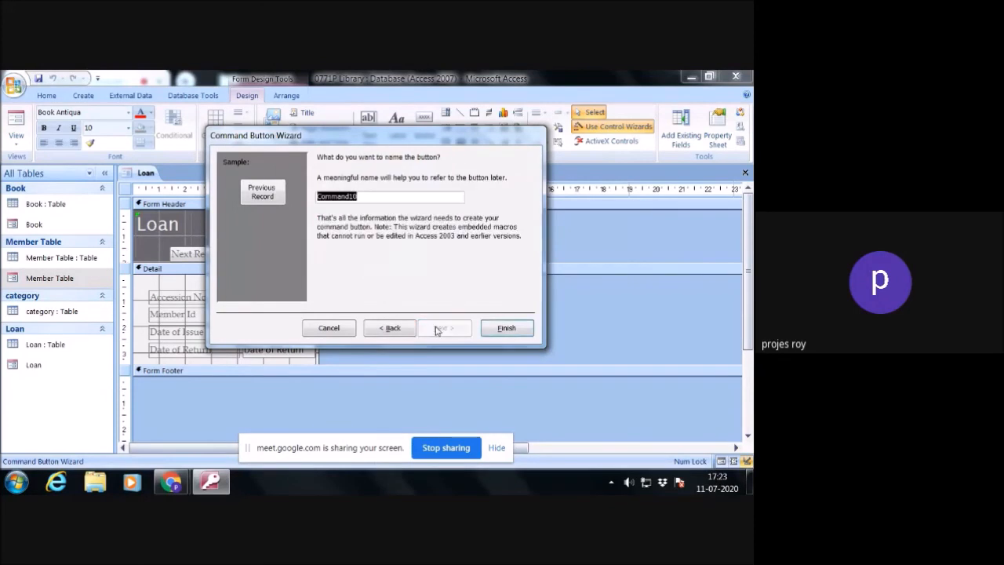
click(506, 328)
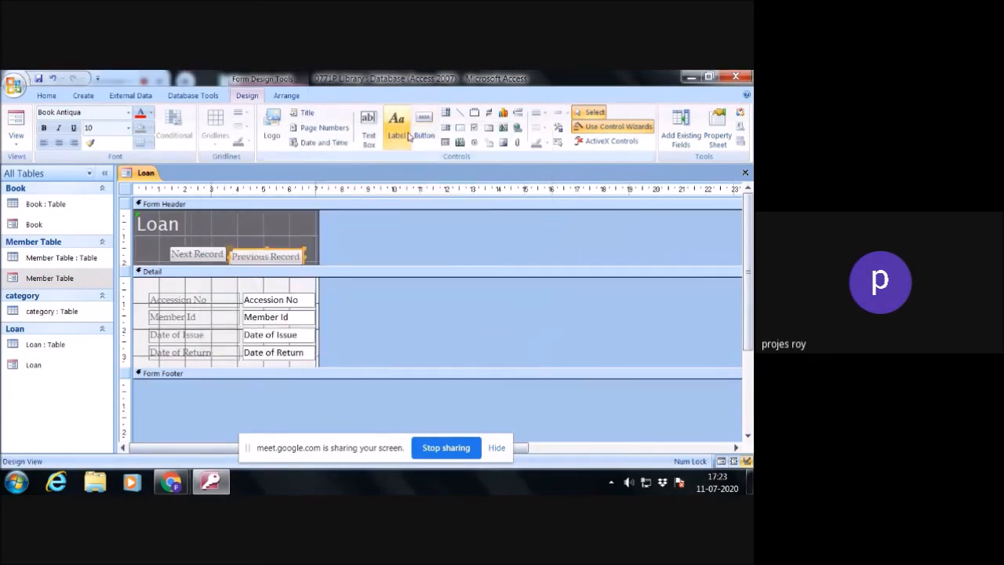
Step: Widen the Loan form and add a Close Form command button beside Previous Record in the header, showing the text Close
drag(317, 216, 405, 219)
click(424, 127)
drag(331, 261, 355, 270)
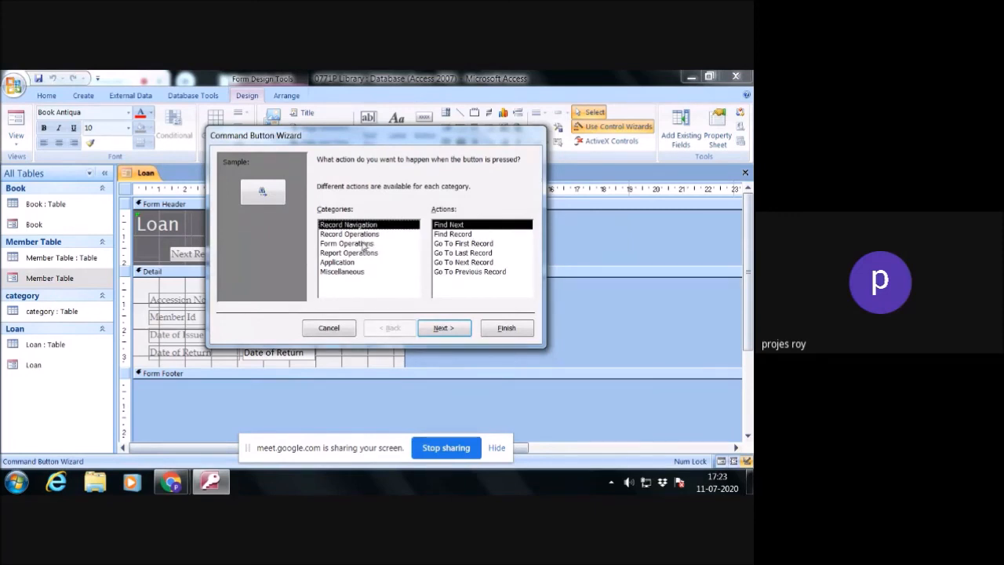
click(364, 244)
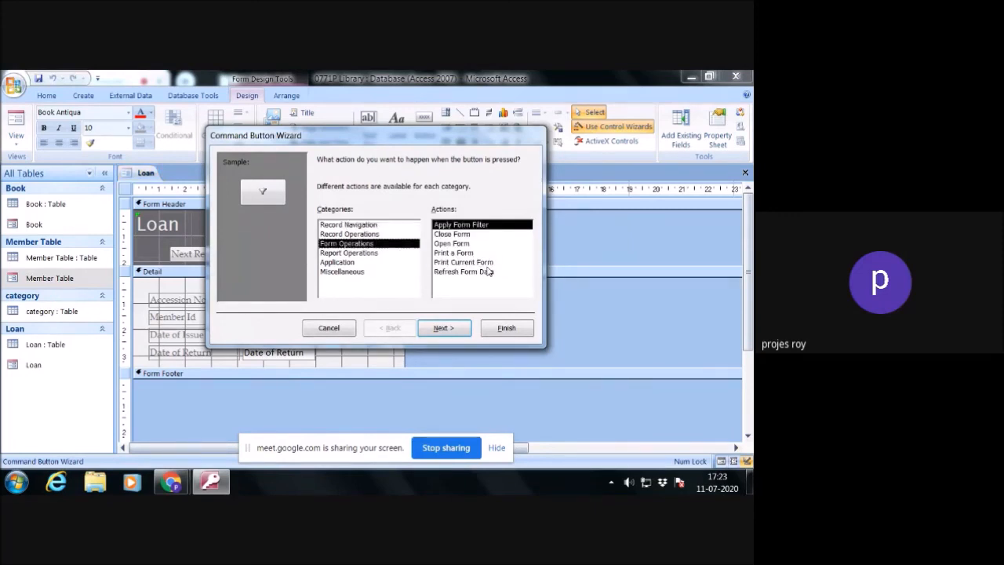
click(457, 244)
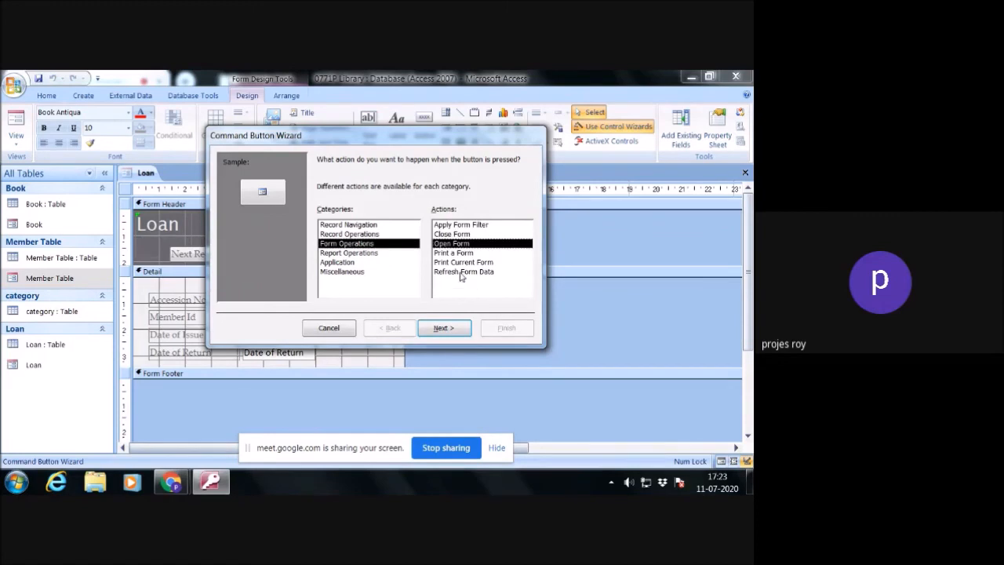
click(452, 234)
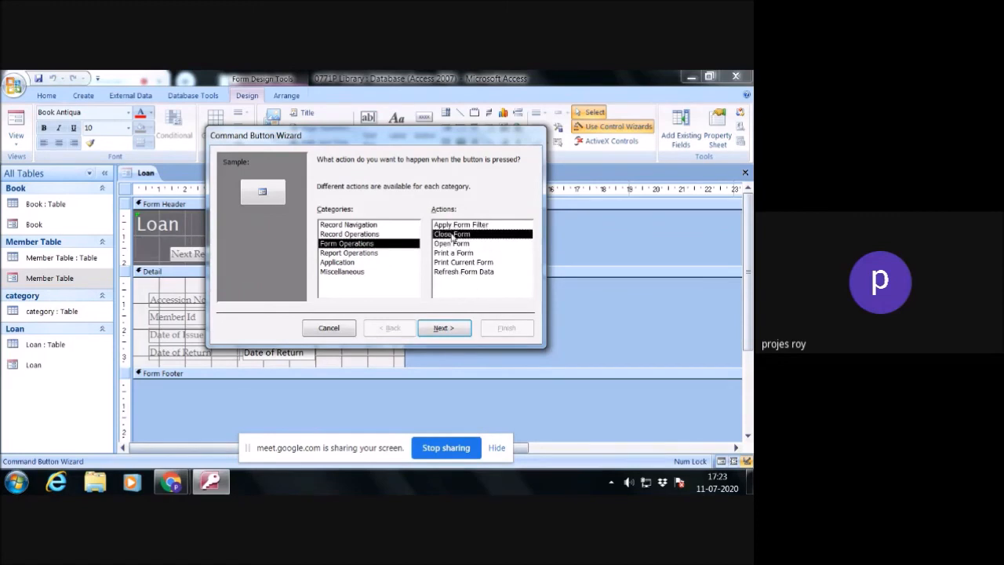
click(450, 329)
click(339, 216)
drag(387, 216, 425, 218)
key(BackSpace)
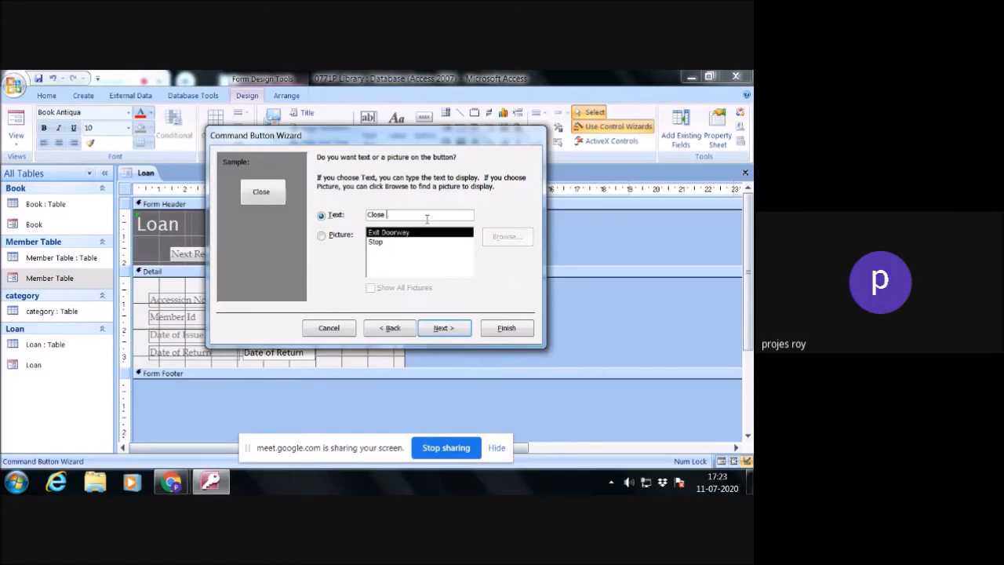
click(444, 328)
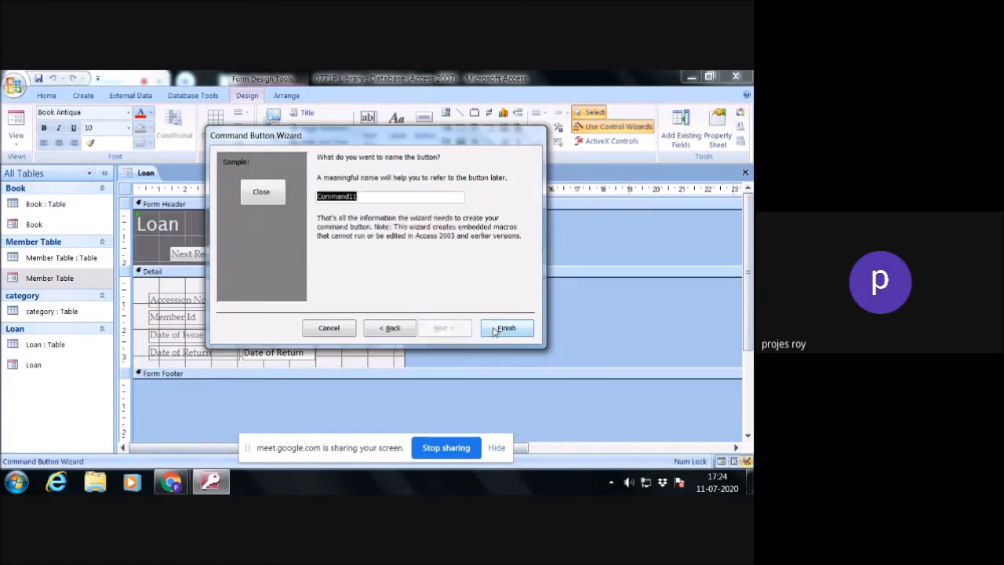
click(494, 330)
Step: Nudge the Previous Record and Close buttons up to line them up with Next Record in the Loan form header
click(275, 258)
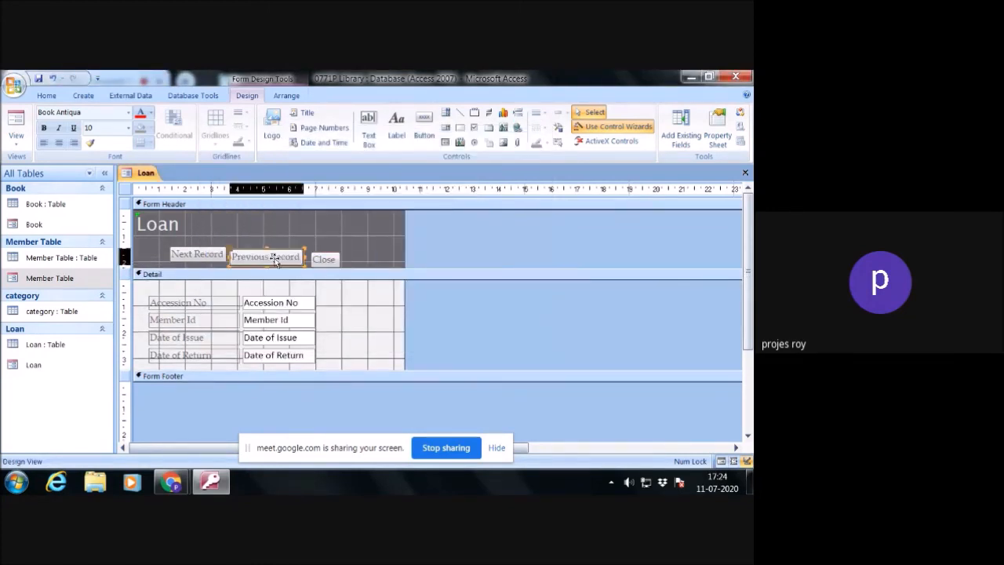
key(Up)
click(337, 260)
key(Up)
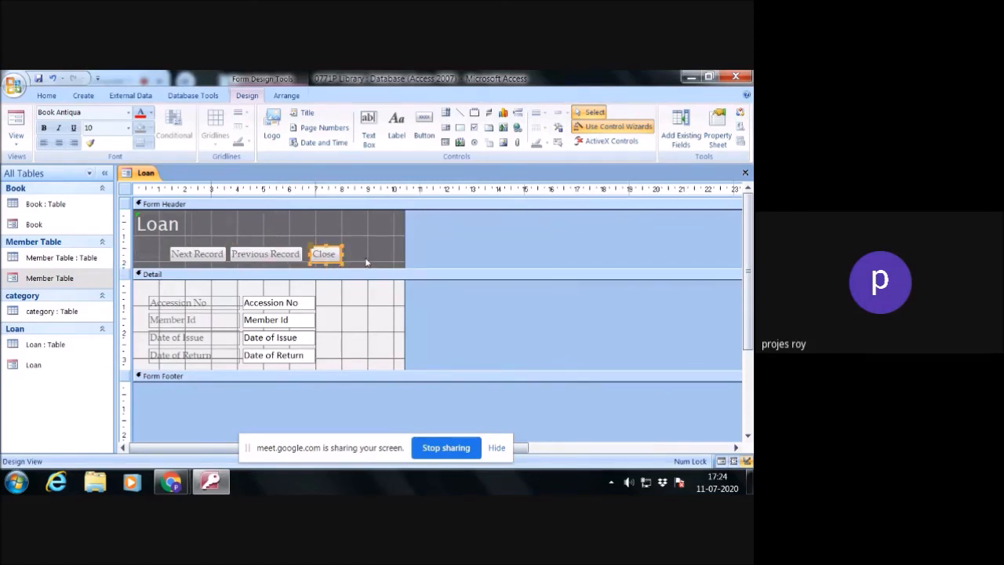
Step: Close the Loan form and save the changes to its design
click(504, 269)
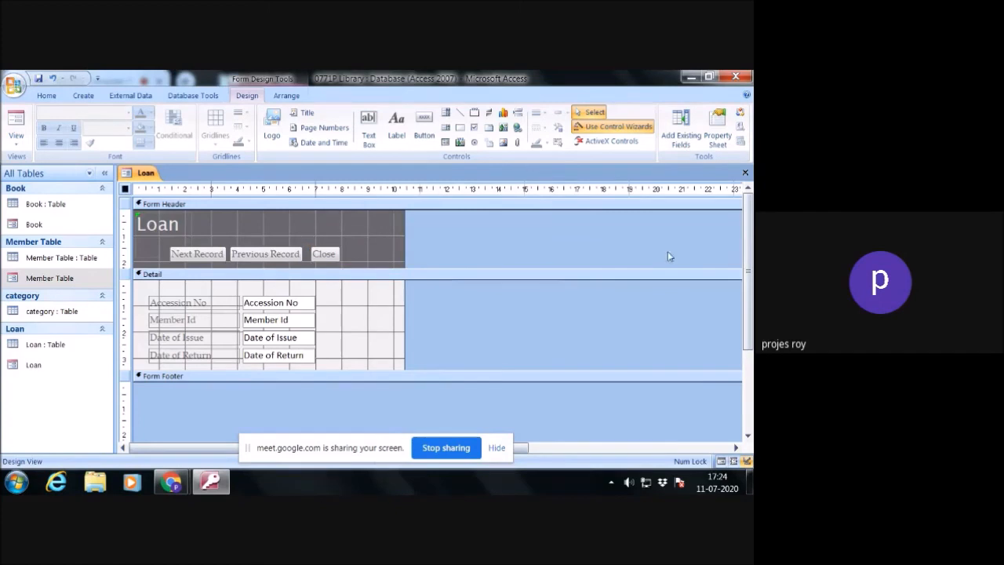
click(745, 172)
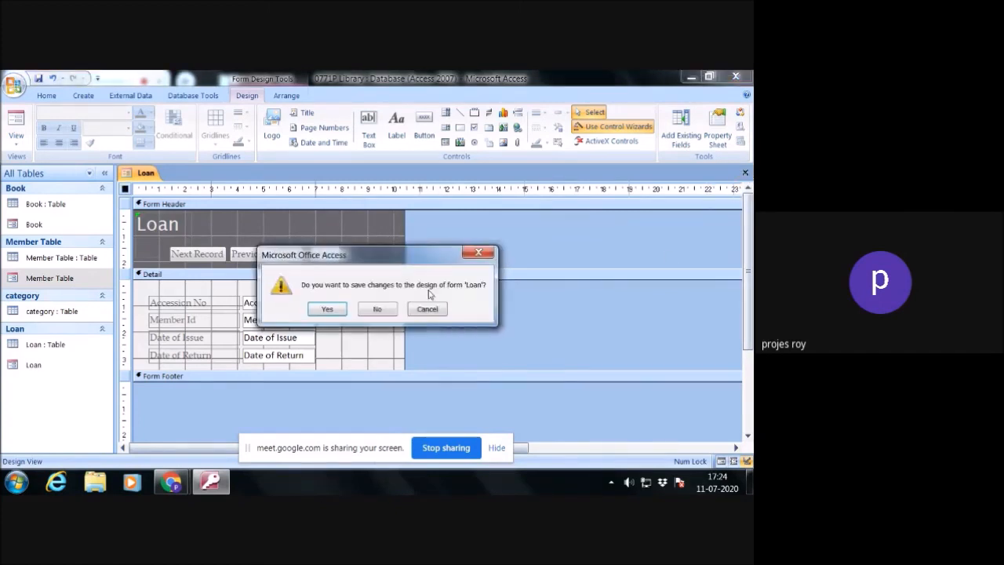
click(328, 309)
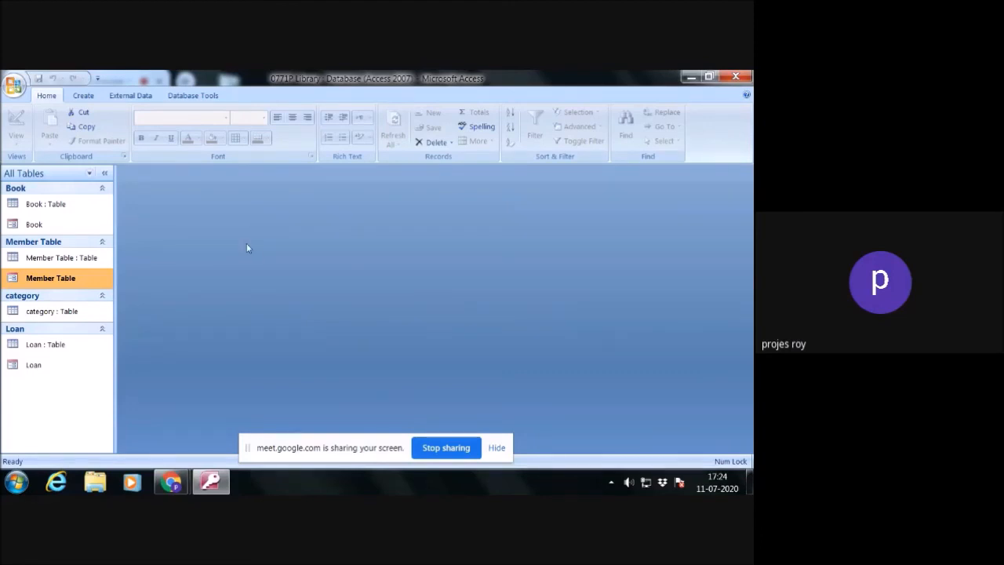
Step: Open the database's Relationships window
click(84, 95)
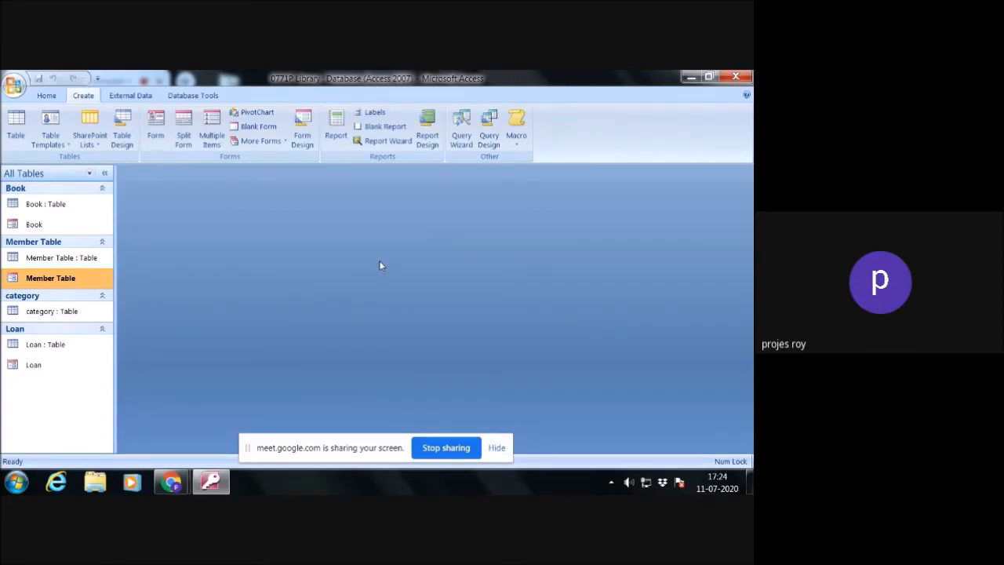
click(180, 96)
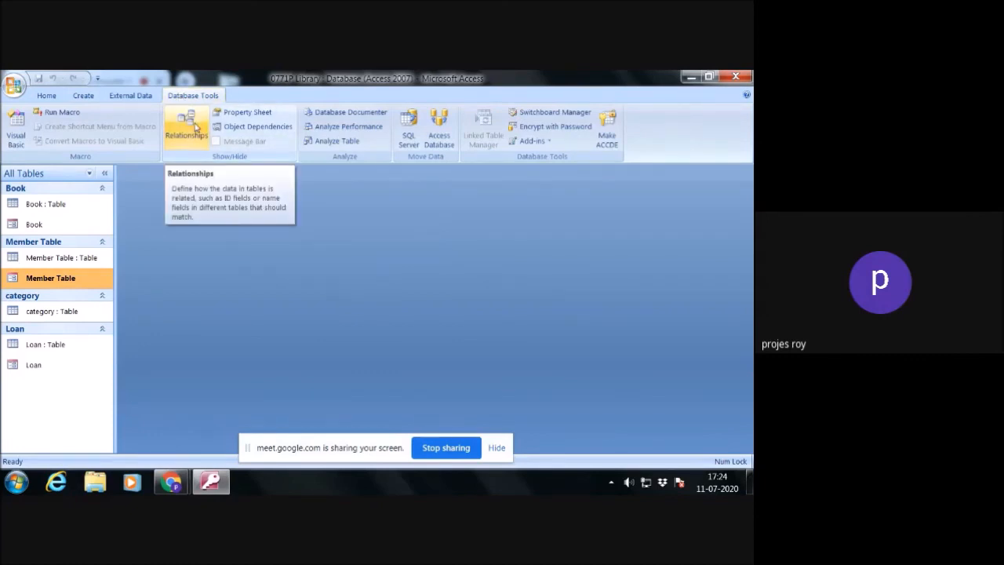
click(196, 127)
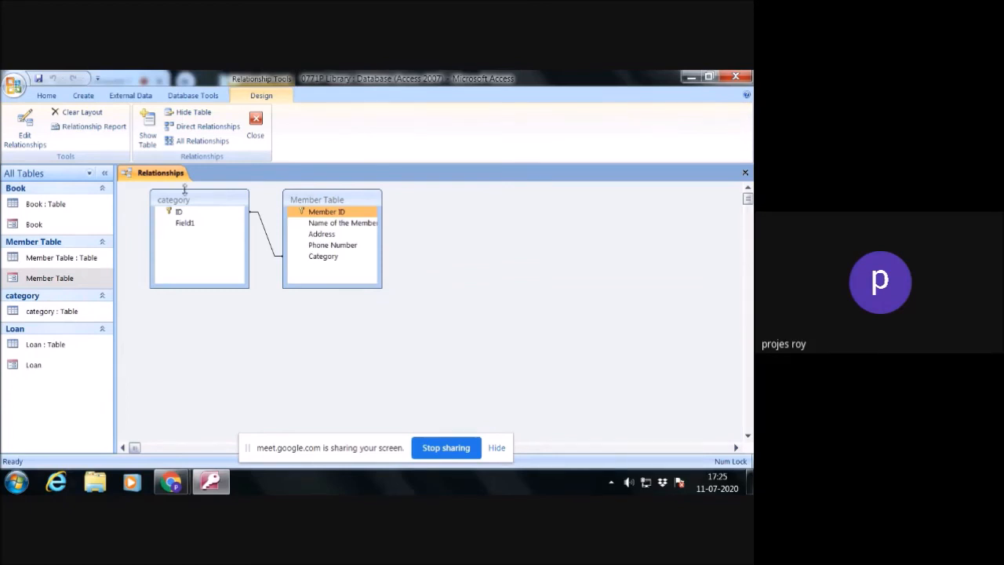
Step: Add the Book and Loan tables to the relationships layout
click(149, 137)
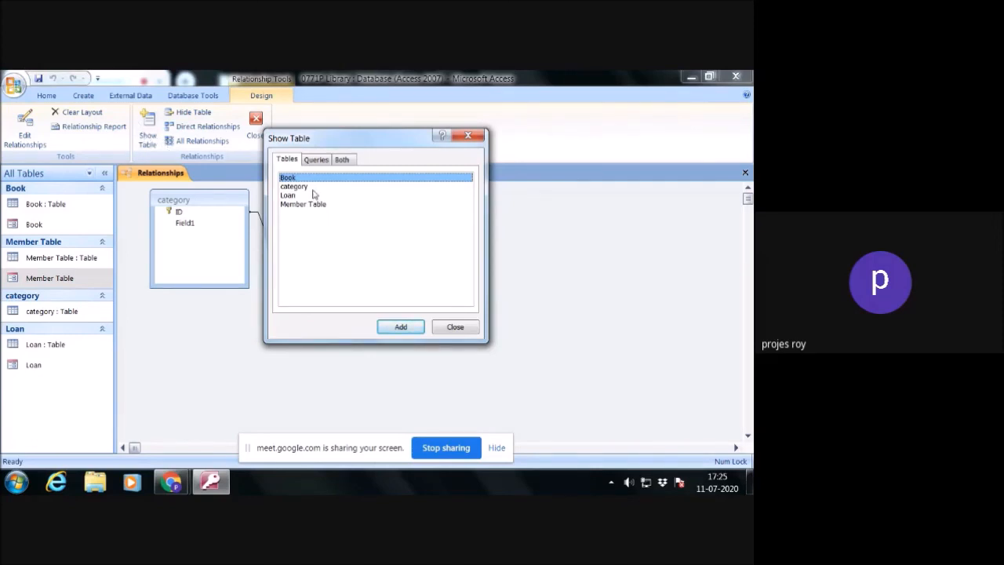
click(401, 327)
click(298, 196)
click(399, 328)
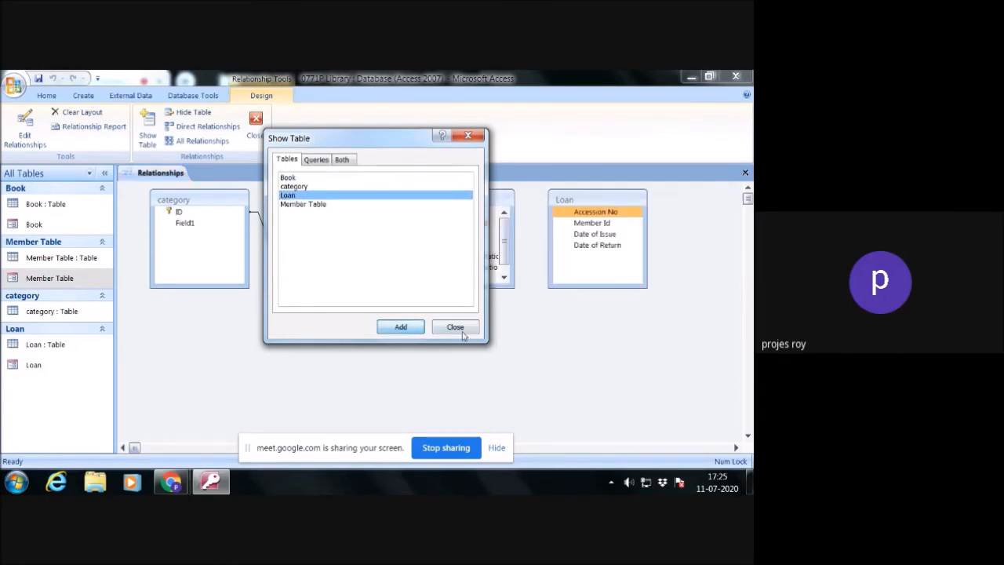
click(456, 327)
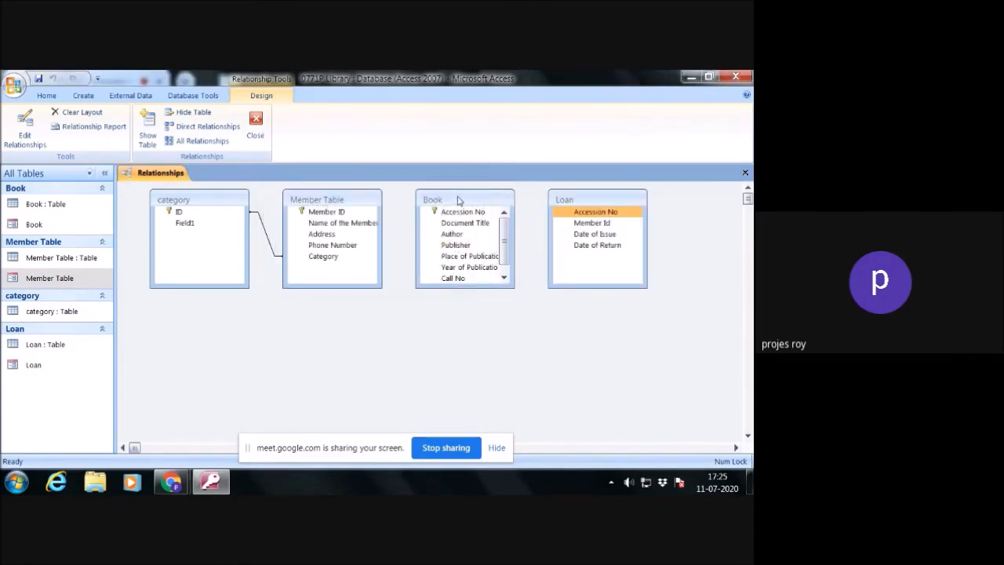
Step: Rearrange the relationships layout so the Loan table sits beside Member Table, with the Book table after it
drag(459, 200, 669, 204)
drag(585, 199, 454, 200)
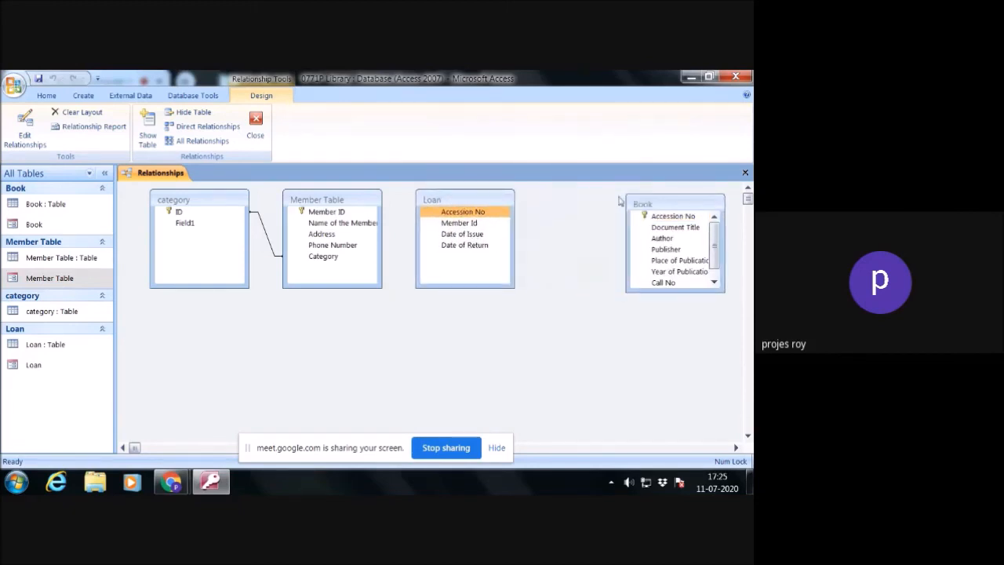
drag(650, 204, 555, 206)
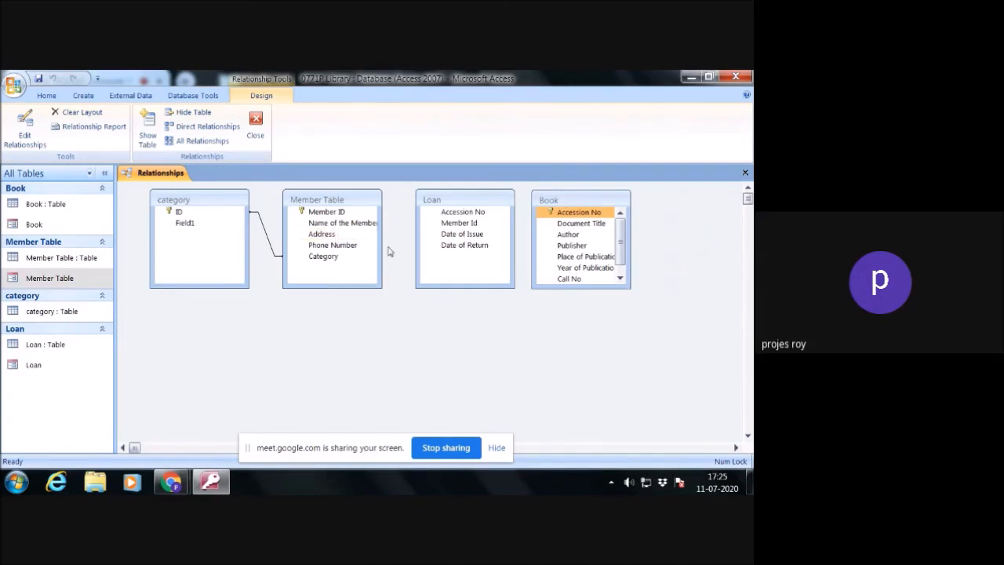
Step: Create a relationship from Member ID in Member Table to Member Id in the Loan table
click(335, 213)
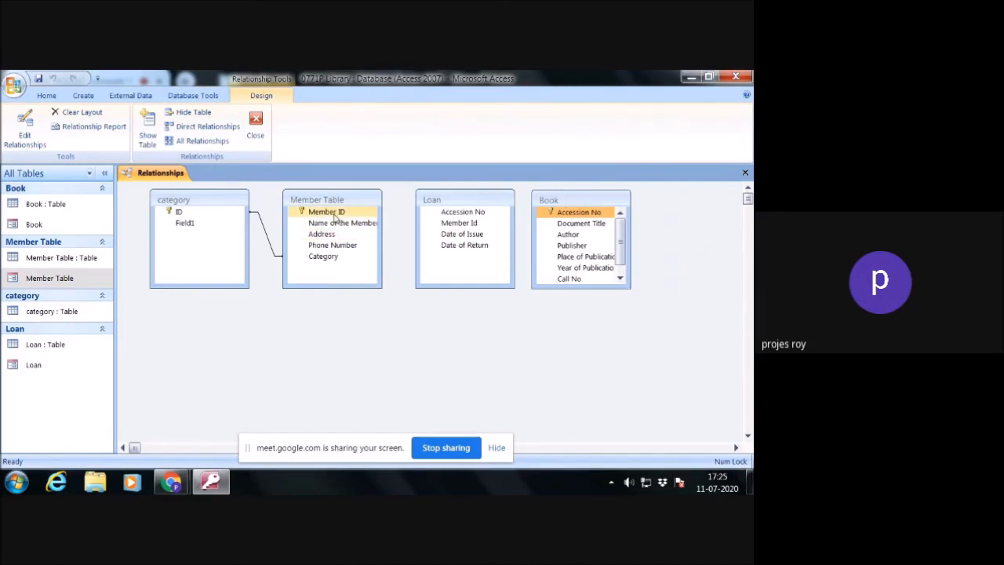
drag(336, 217, 450, 227)
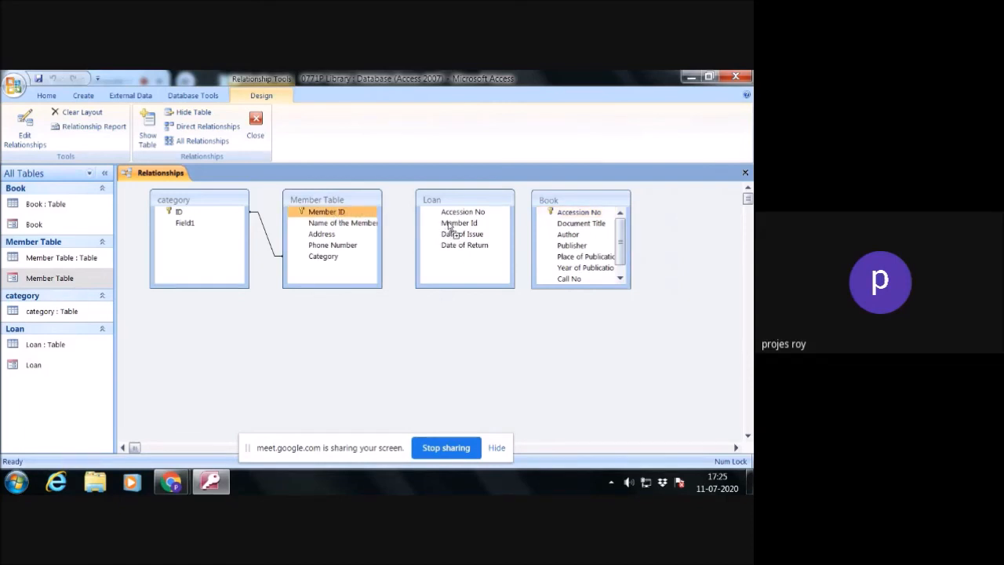
drag(449, 227, 449, 226)
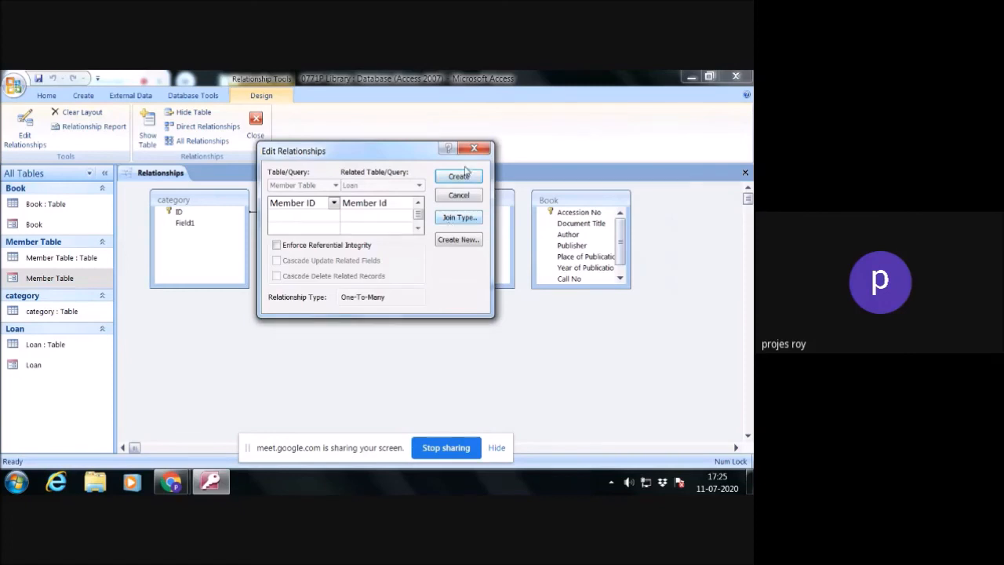
click(459, 176)
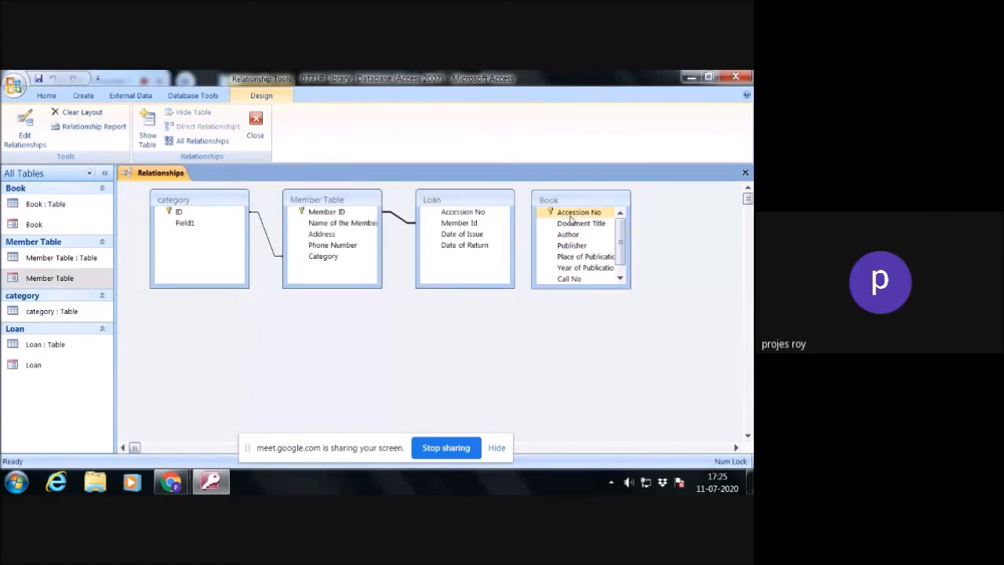
Step: Create a relationship from Accession No in the Book table to Accession No in the Loan table
drag(570, 217, 472, 214)
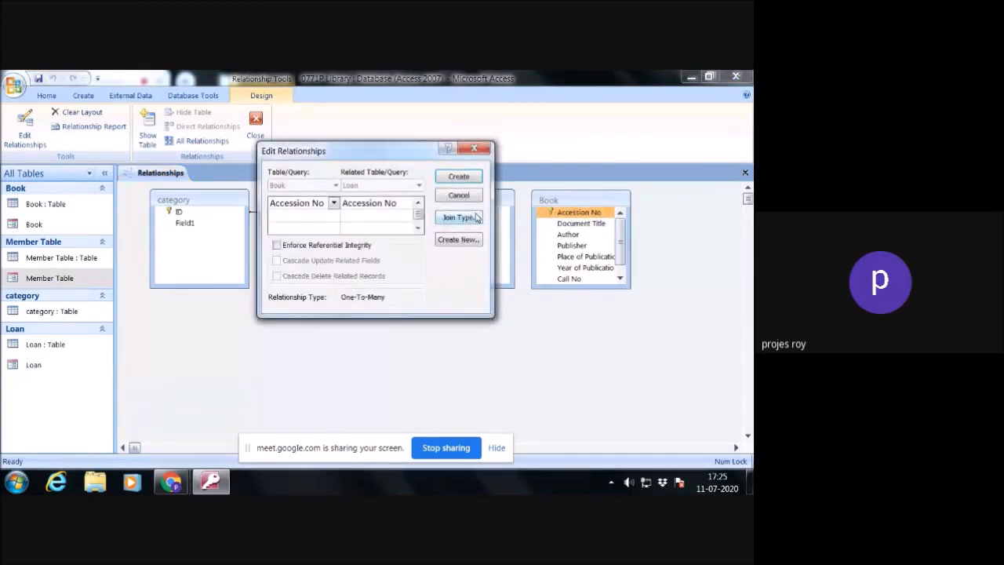
click(459, 176)
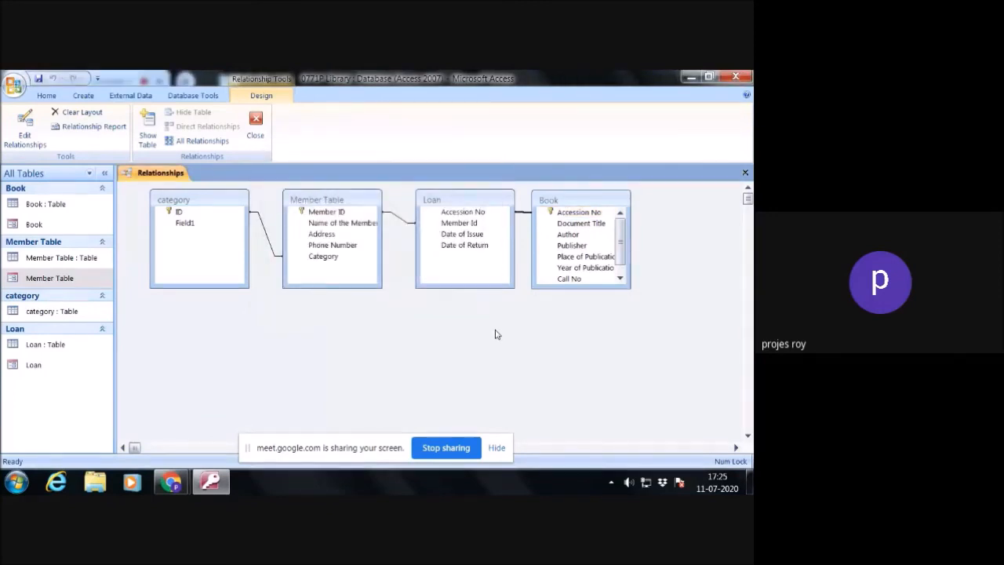
Step: Close the Relationships window and save the changes to its layout
click(744, 174)
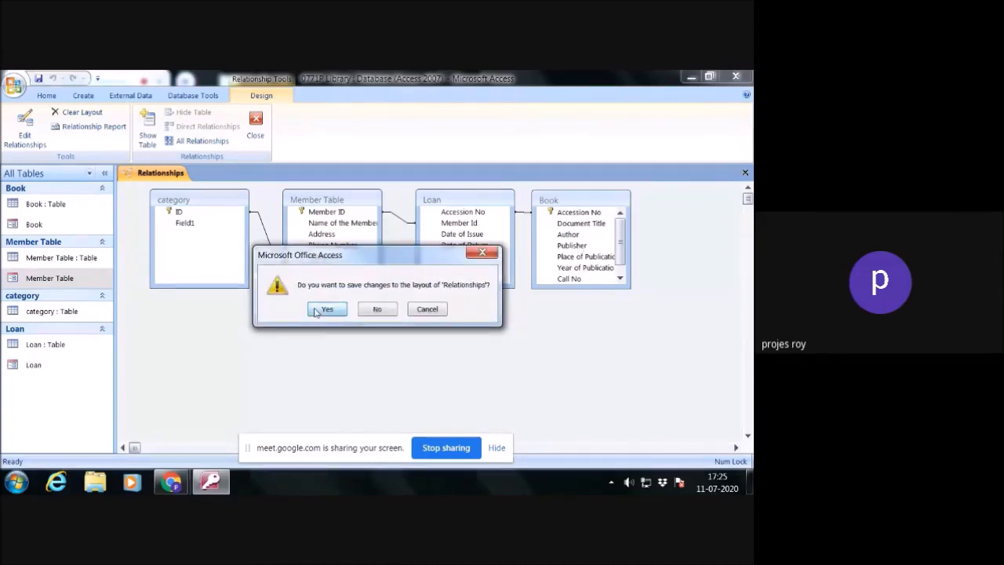